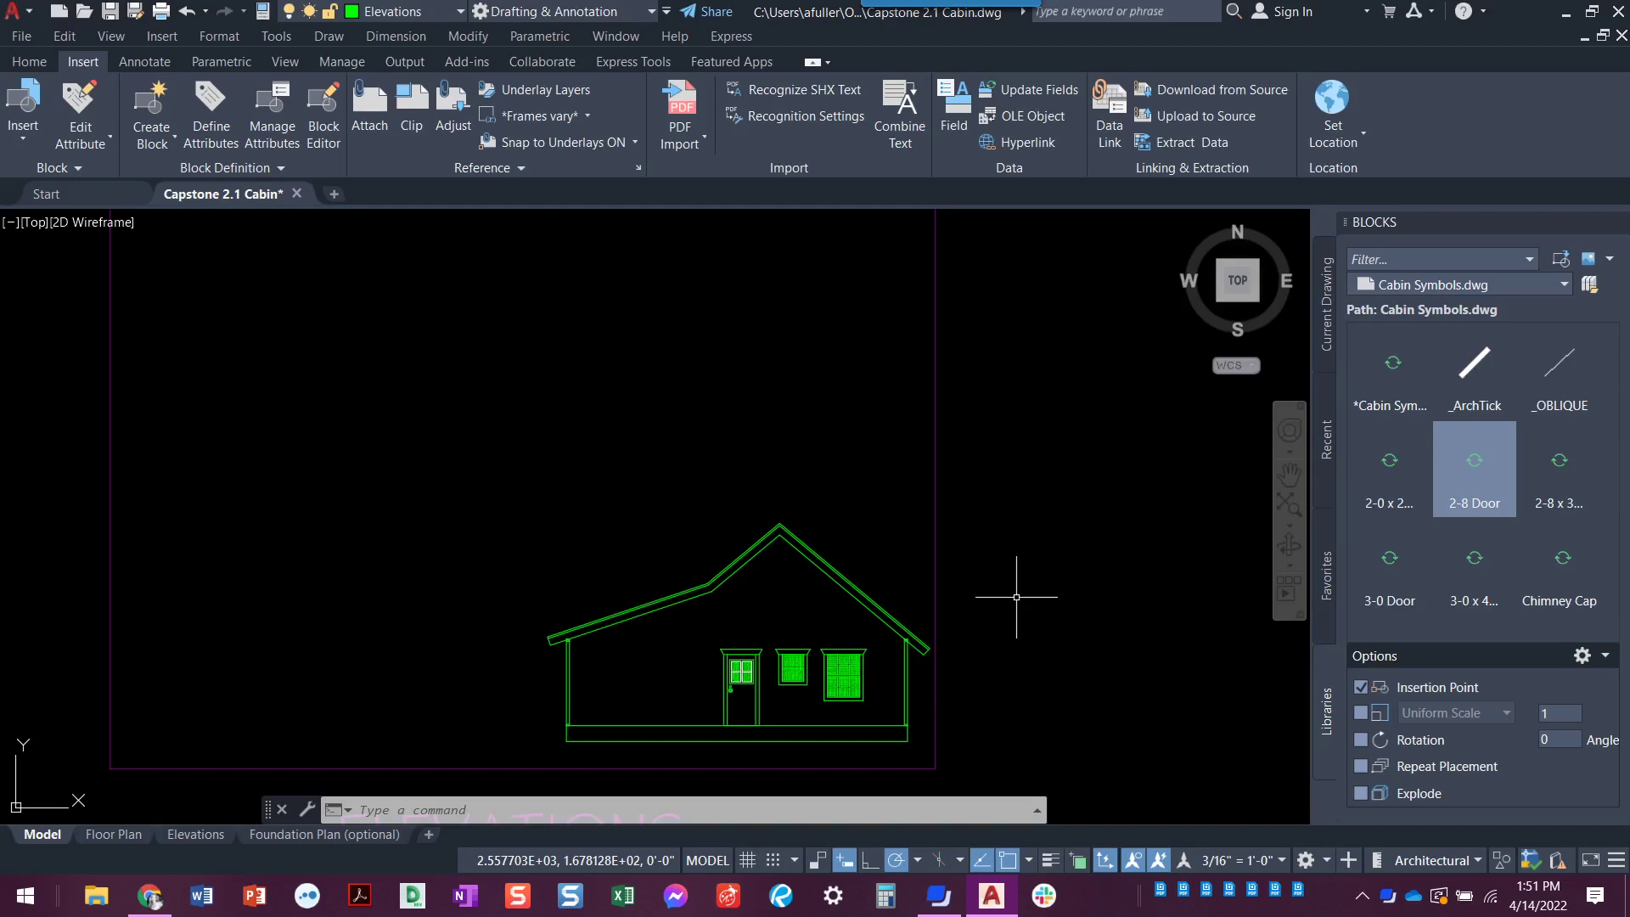
Step: Frame the floor plan's fireplace, then bring up the completed elevation plan PDF
scroll(873, 565, down, 3)
middle_drag(833, 539, 812, 619)
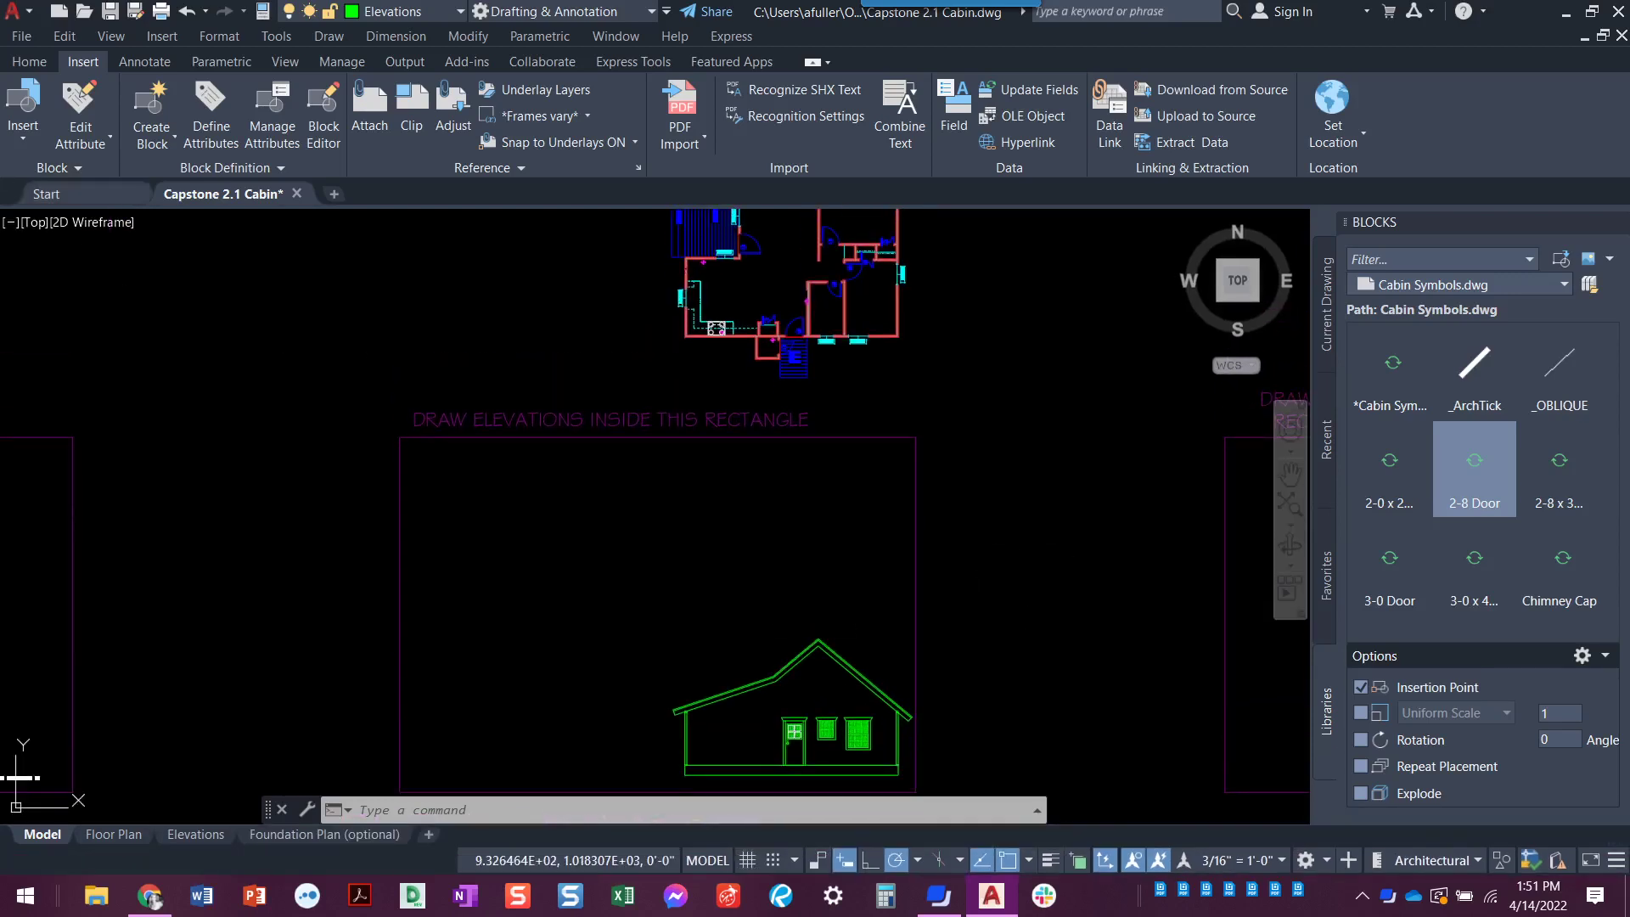
middle_drag(764, 322, 764, 526)
scroll(764, 526, up, 5)
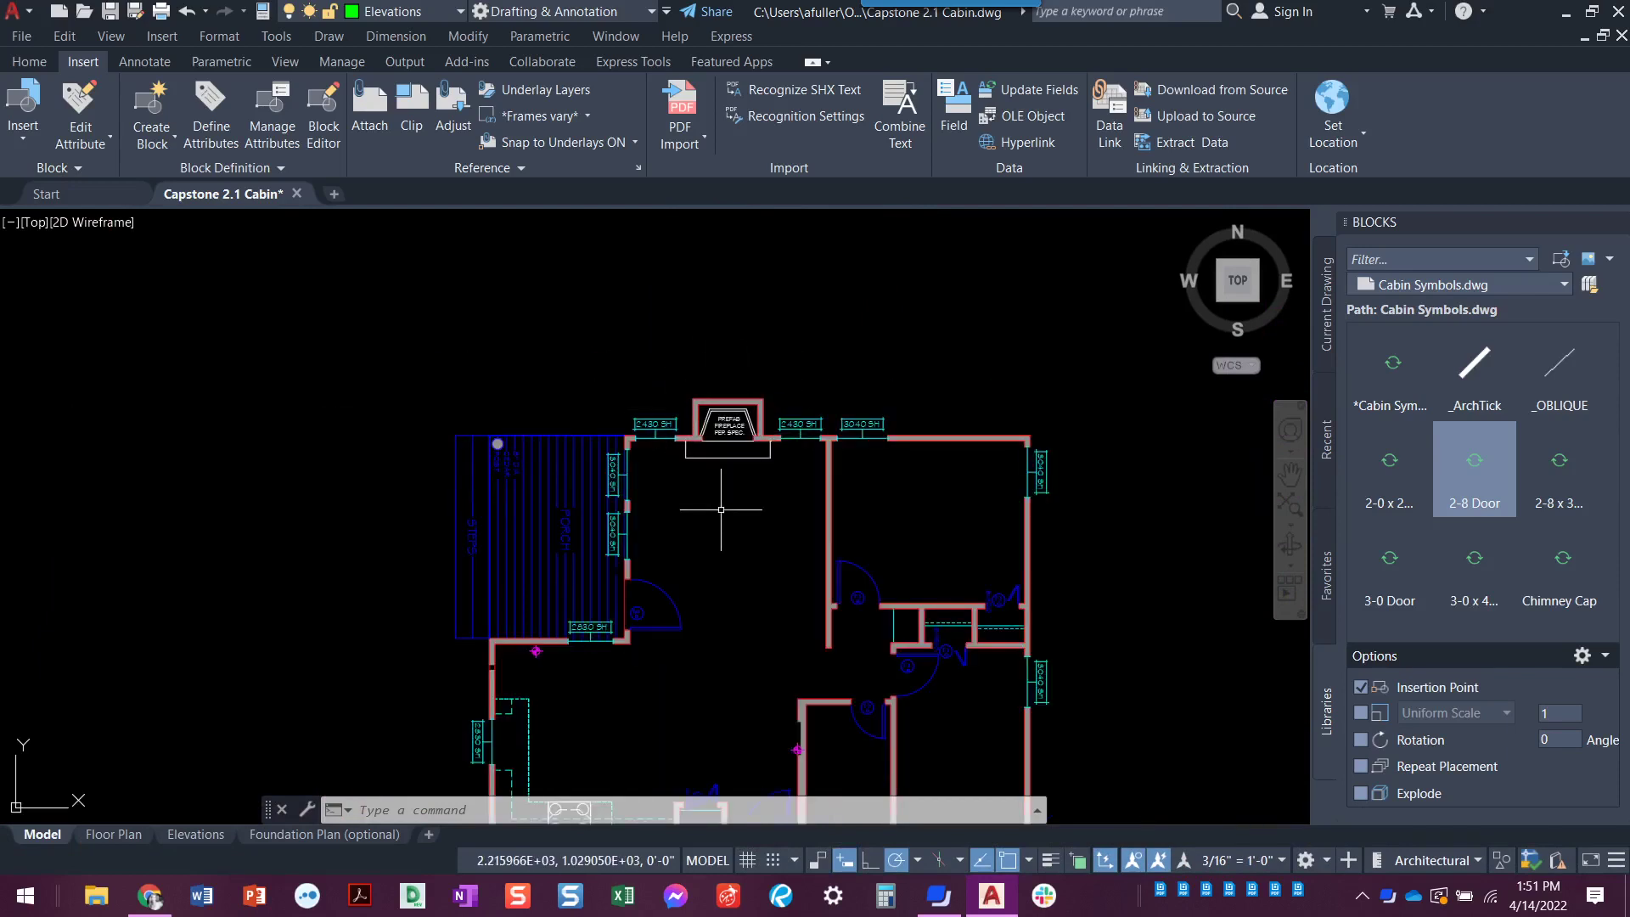
key(alt+Tab)
key(alt+Tab)
key(alt+Tab)
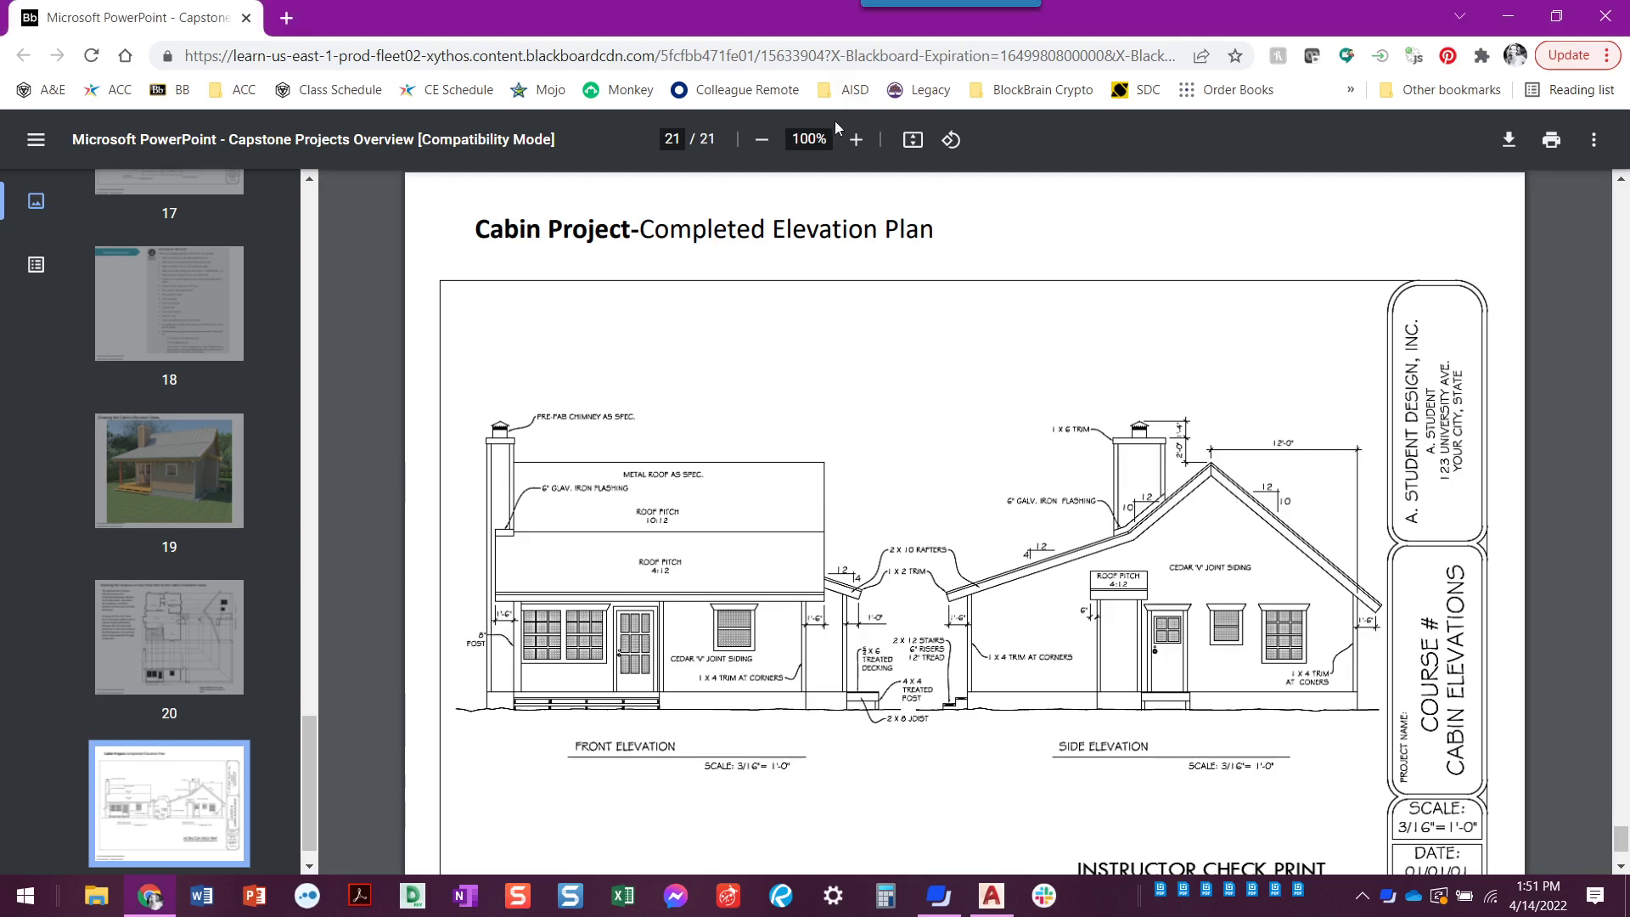
Step: Zoom the elevation PDF to 150% and scroll to the side elevation's chimney, then return to AutoCAD
click(856, 140)
click(856, 139)
click(855, 140)
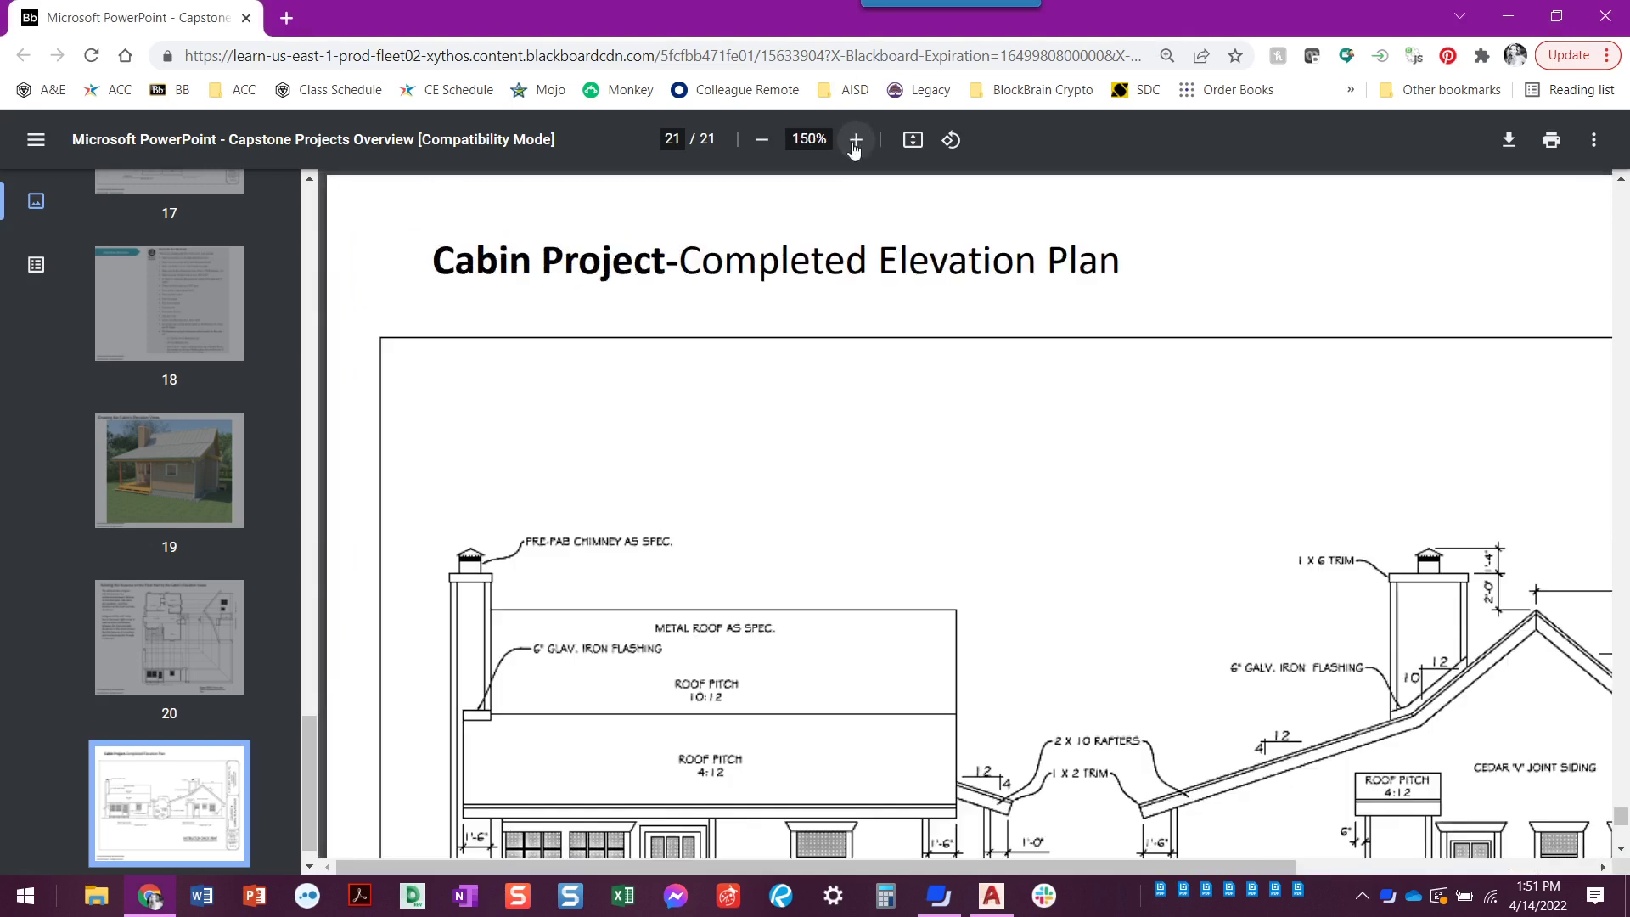
drag(822, 868, 1129, 872)
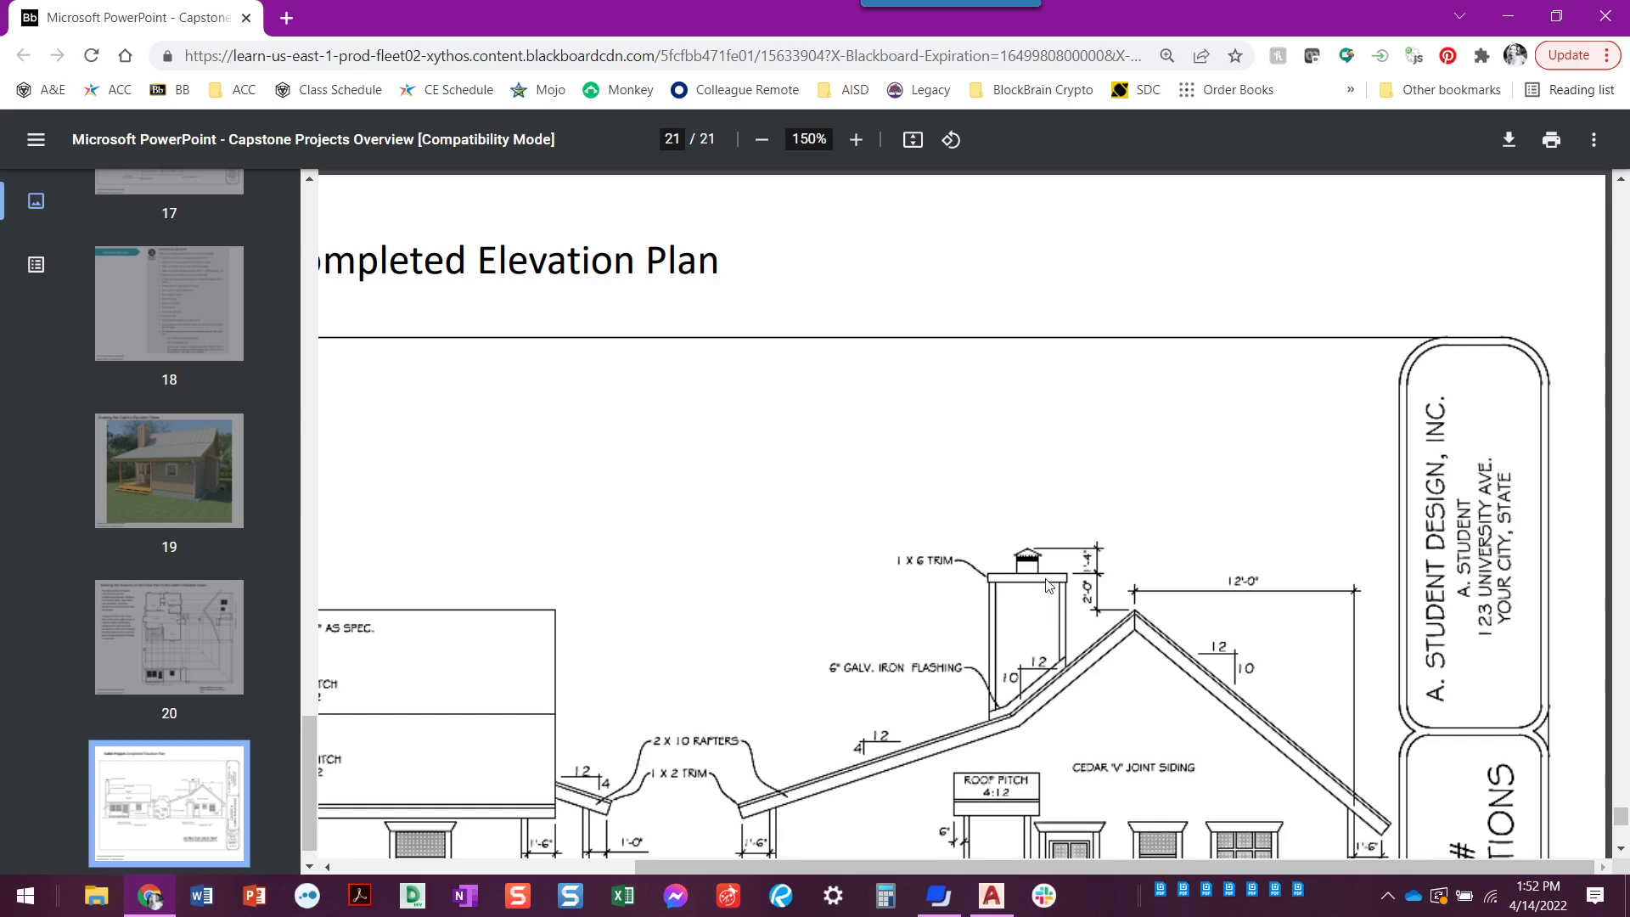
key(alt+Tab)
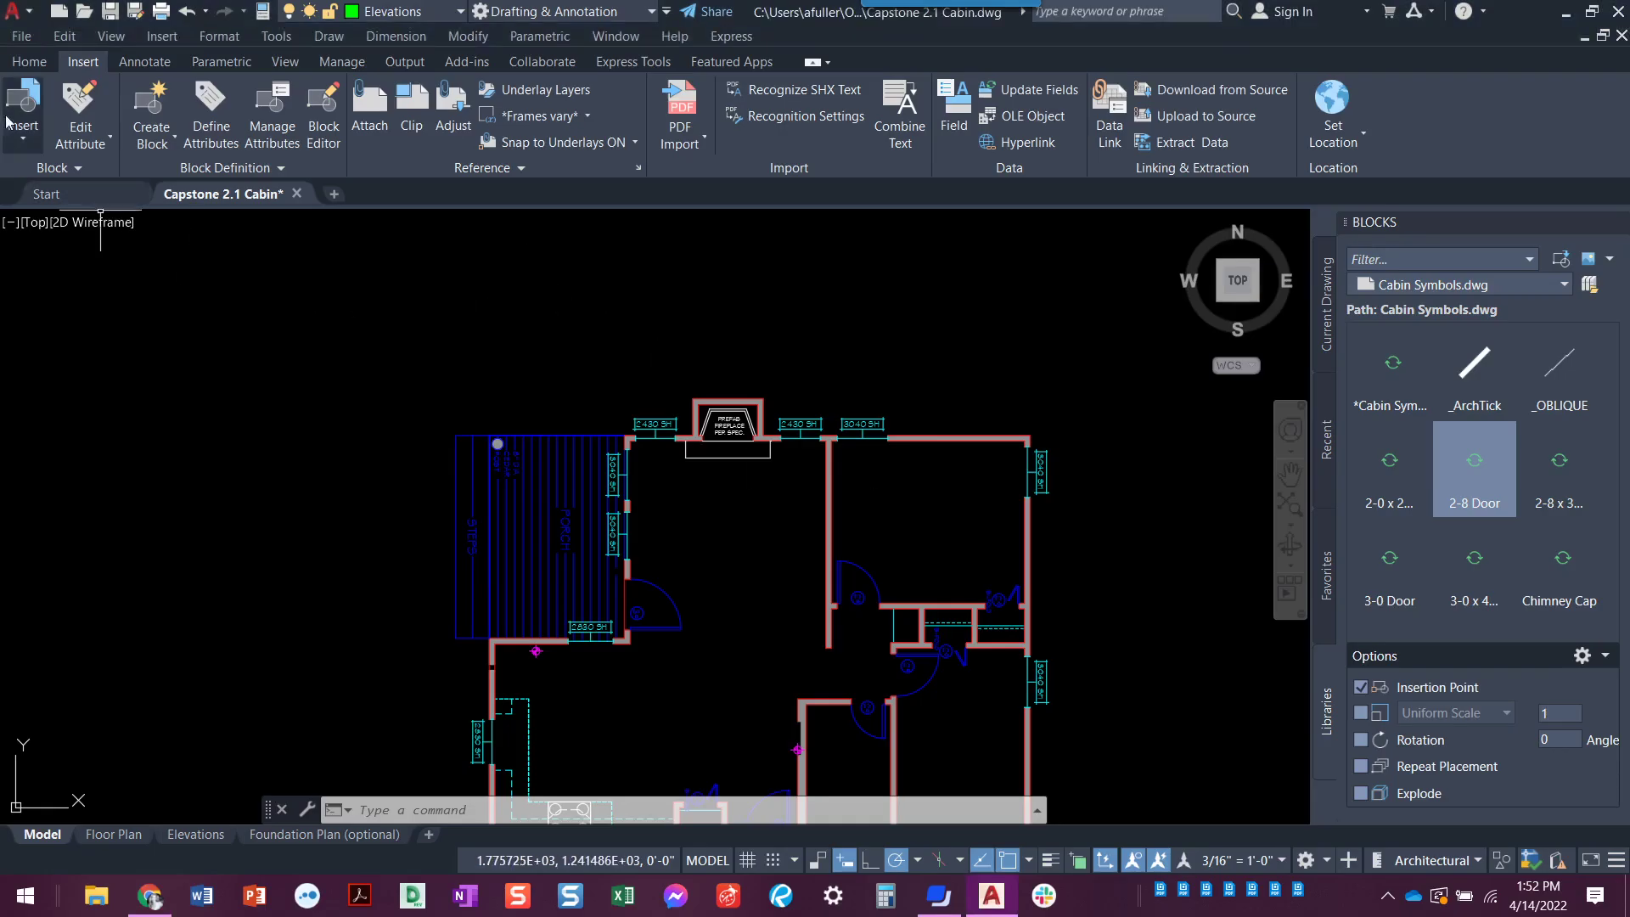
Step: Make Construction the current layer from the Home tab's layer list
click(28, 61)
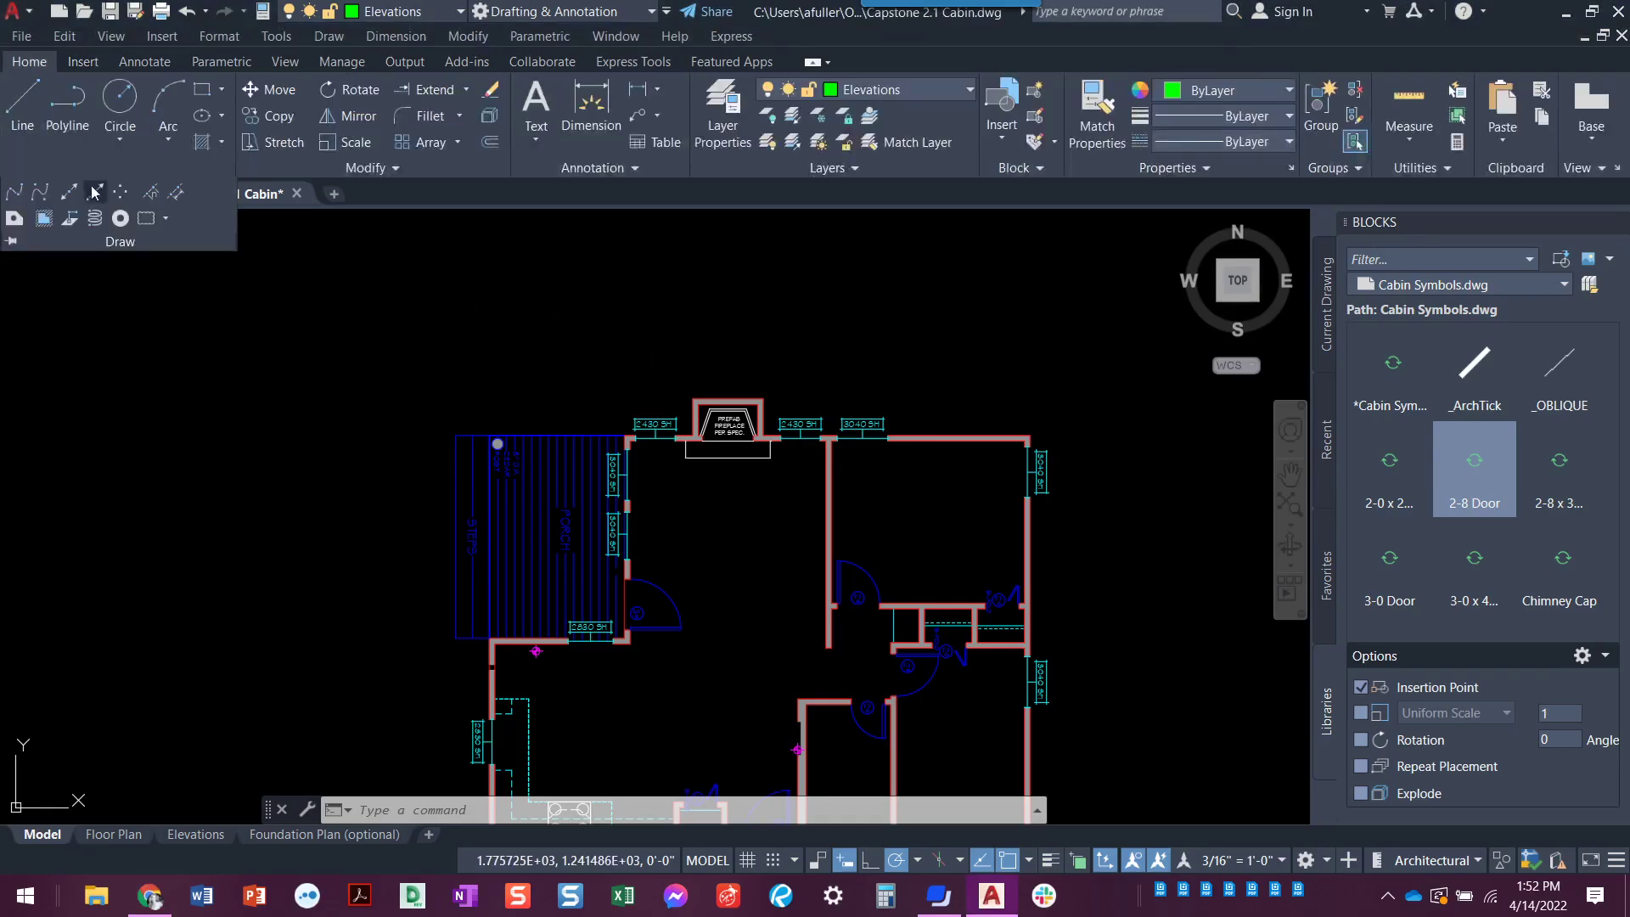
click(98, 168)
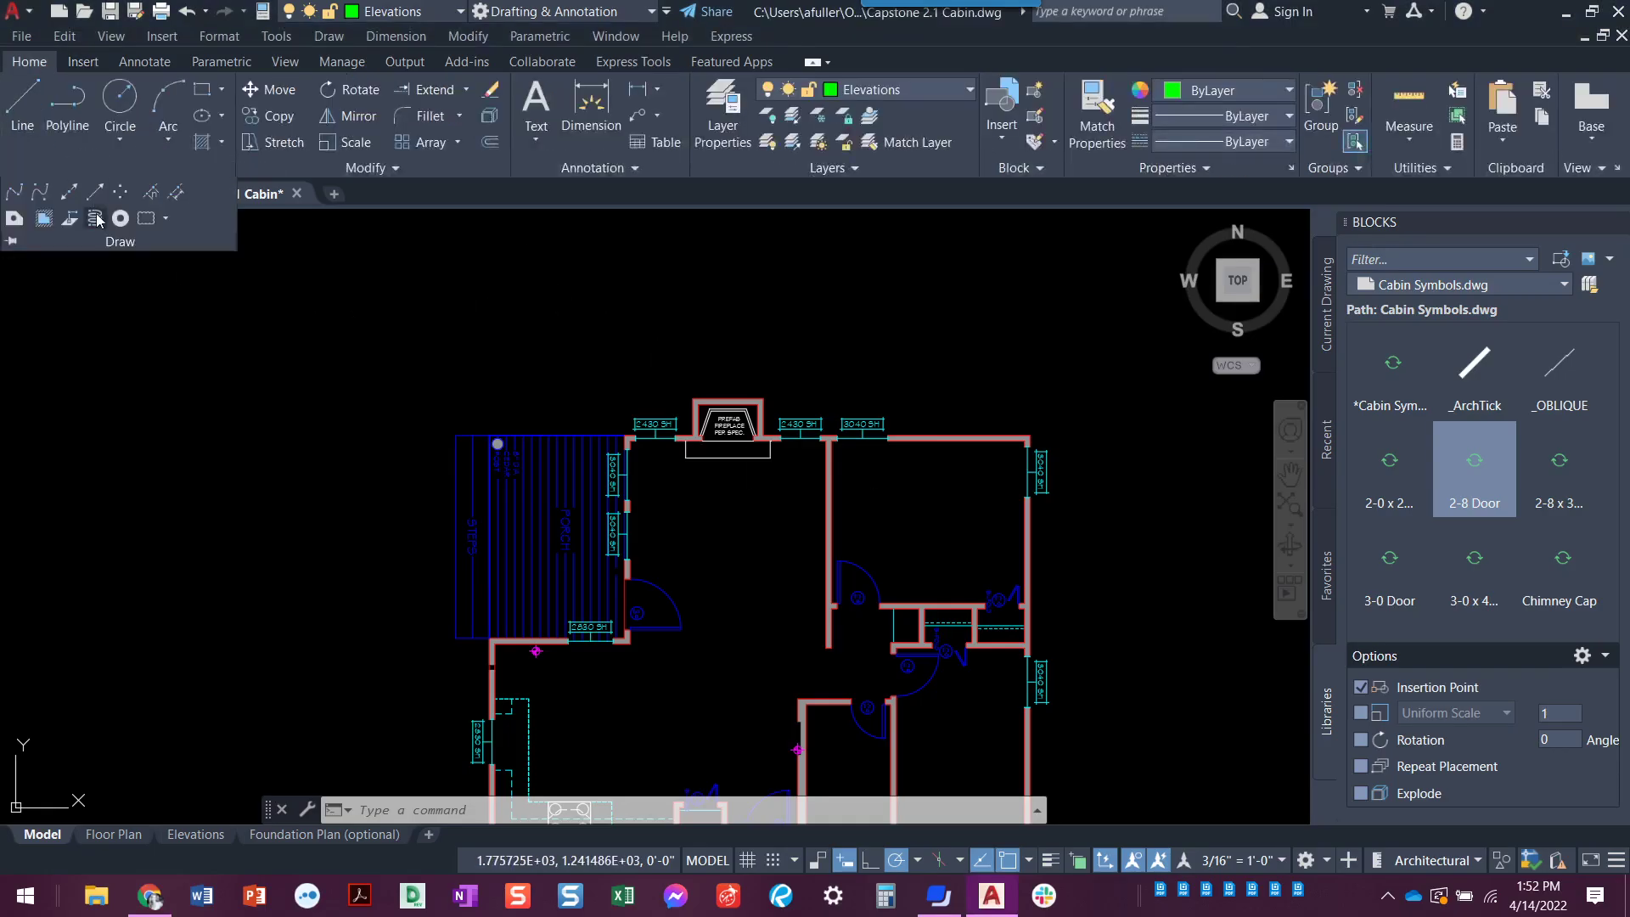
click(942, 94)
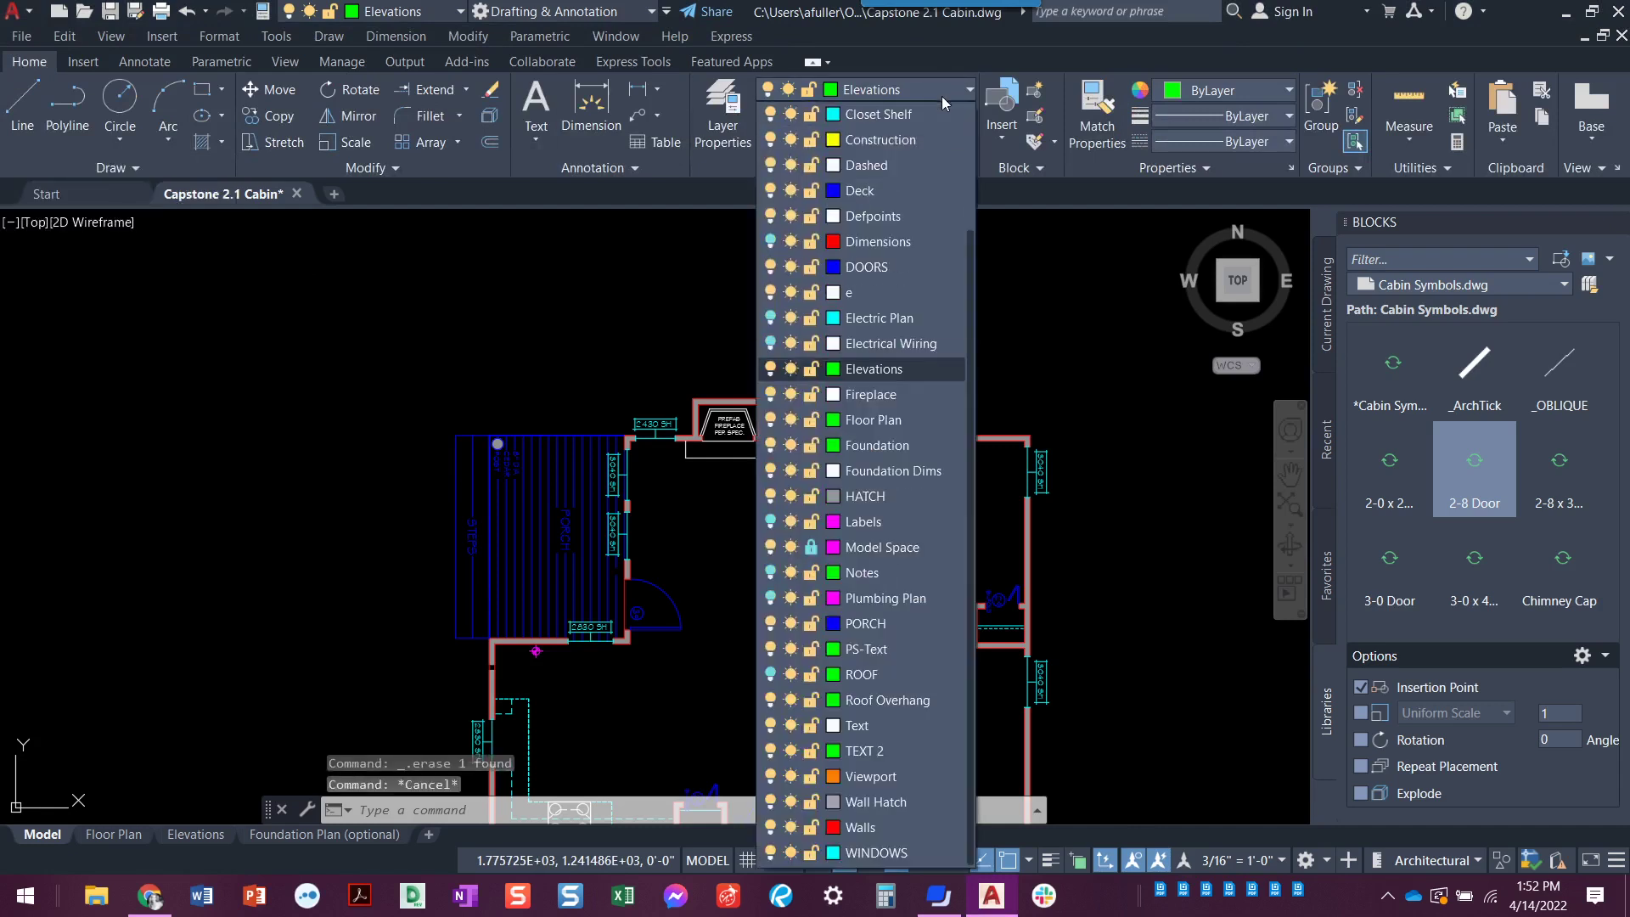
click(908, 139)
Step: Place vertical construction lines through the fireplace's right and left walls
click(110, 168)
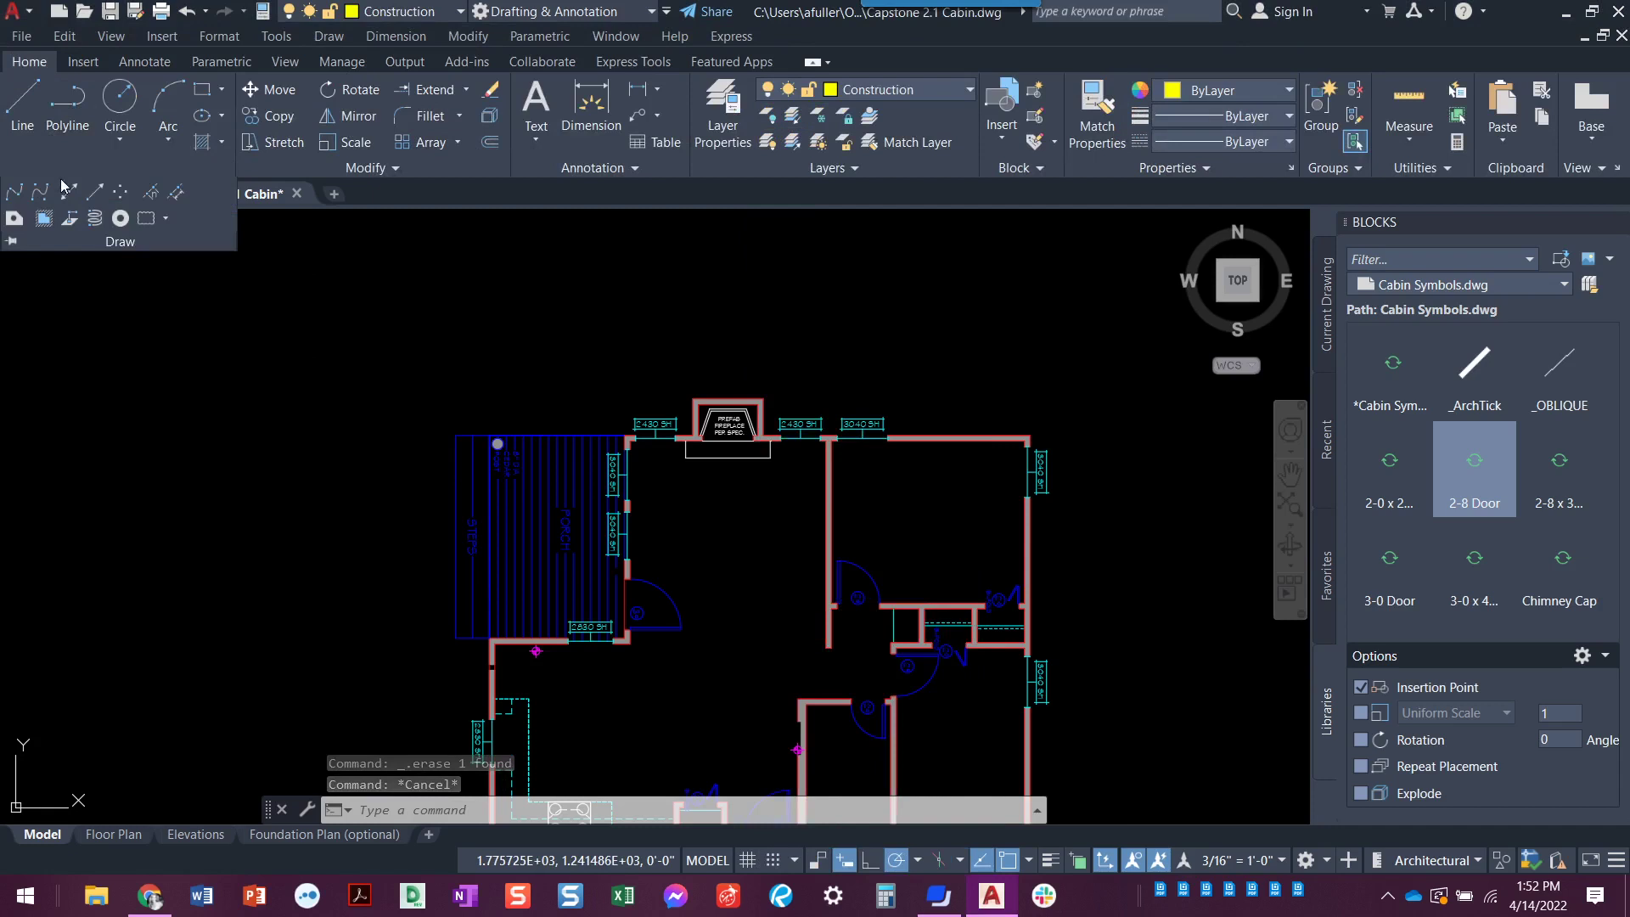
click(70, 192)
text(v)
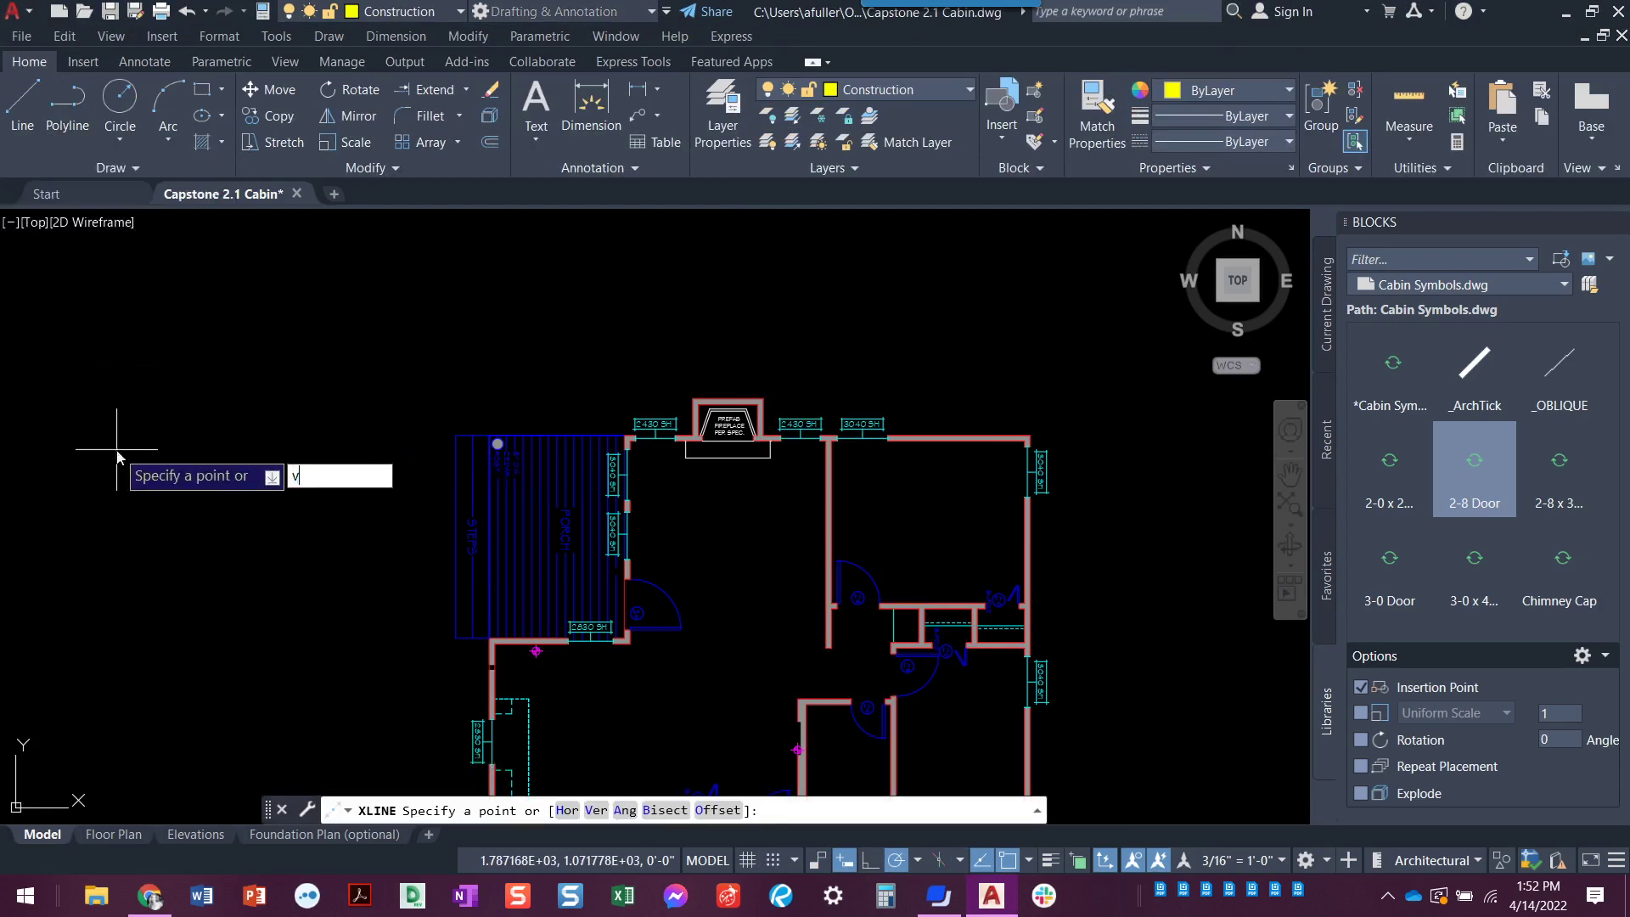
key(Return)
scroll(232, 713, down, 3)
middle_drag(232, 637, 232, 712)
scroll(335, 679, up, 6)
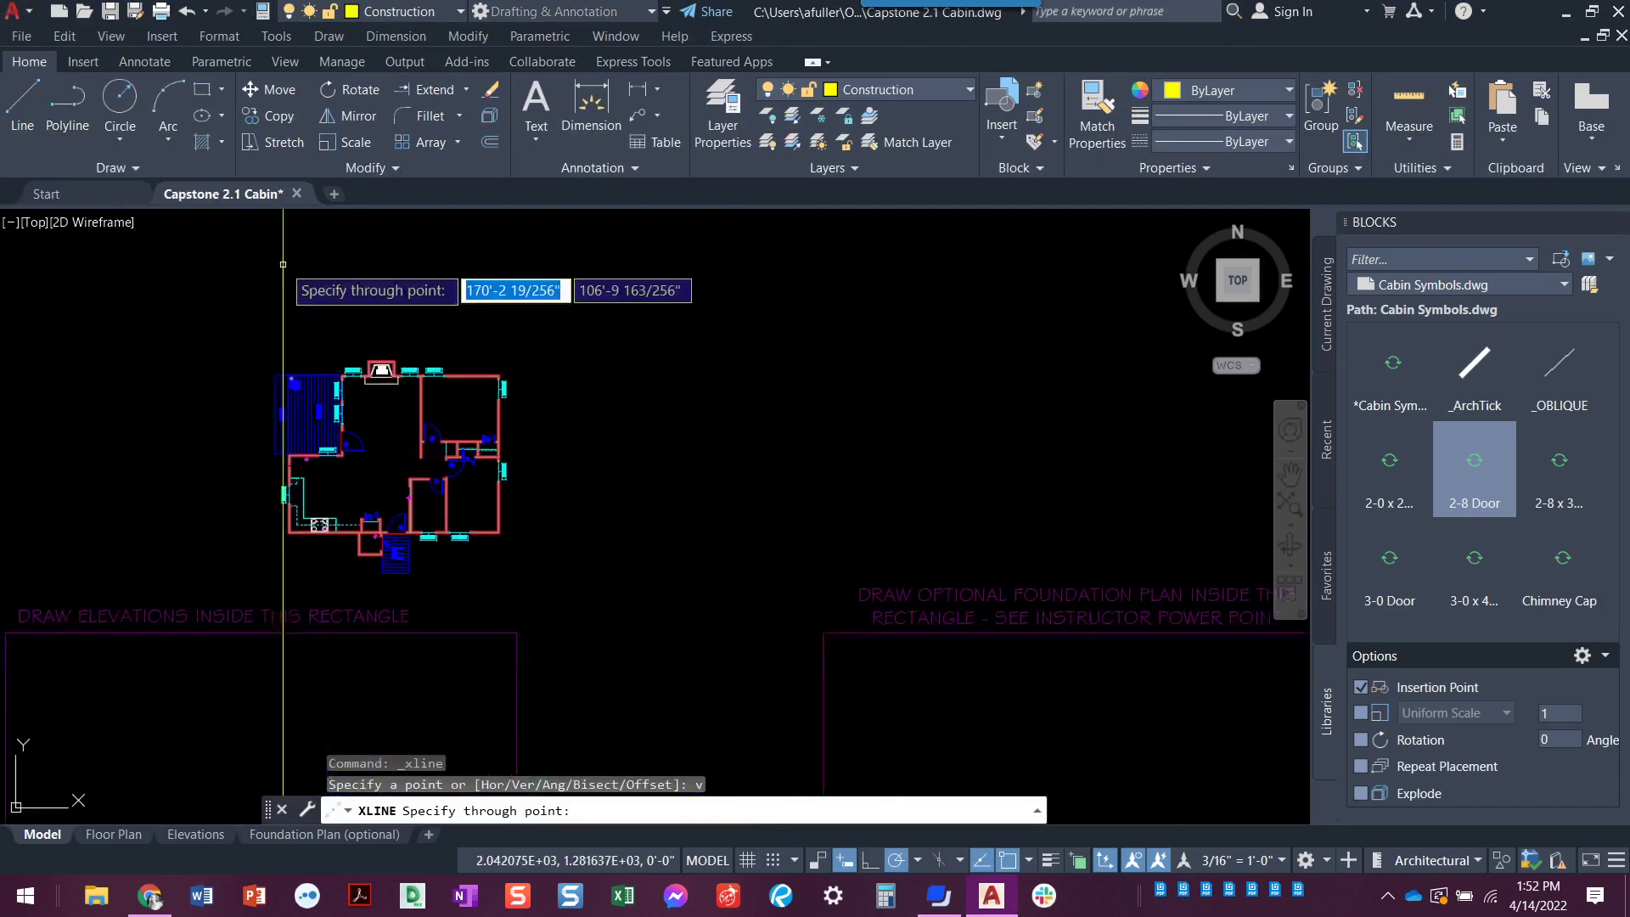
scroll(533, 394, up, 3)
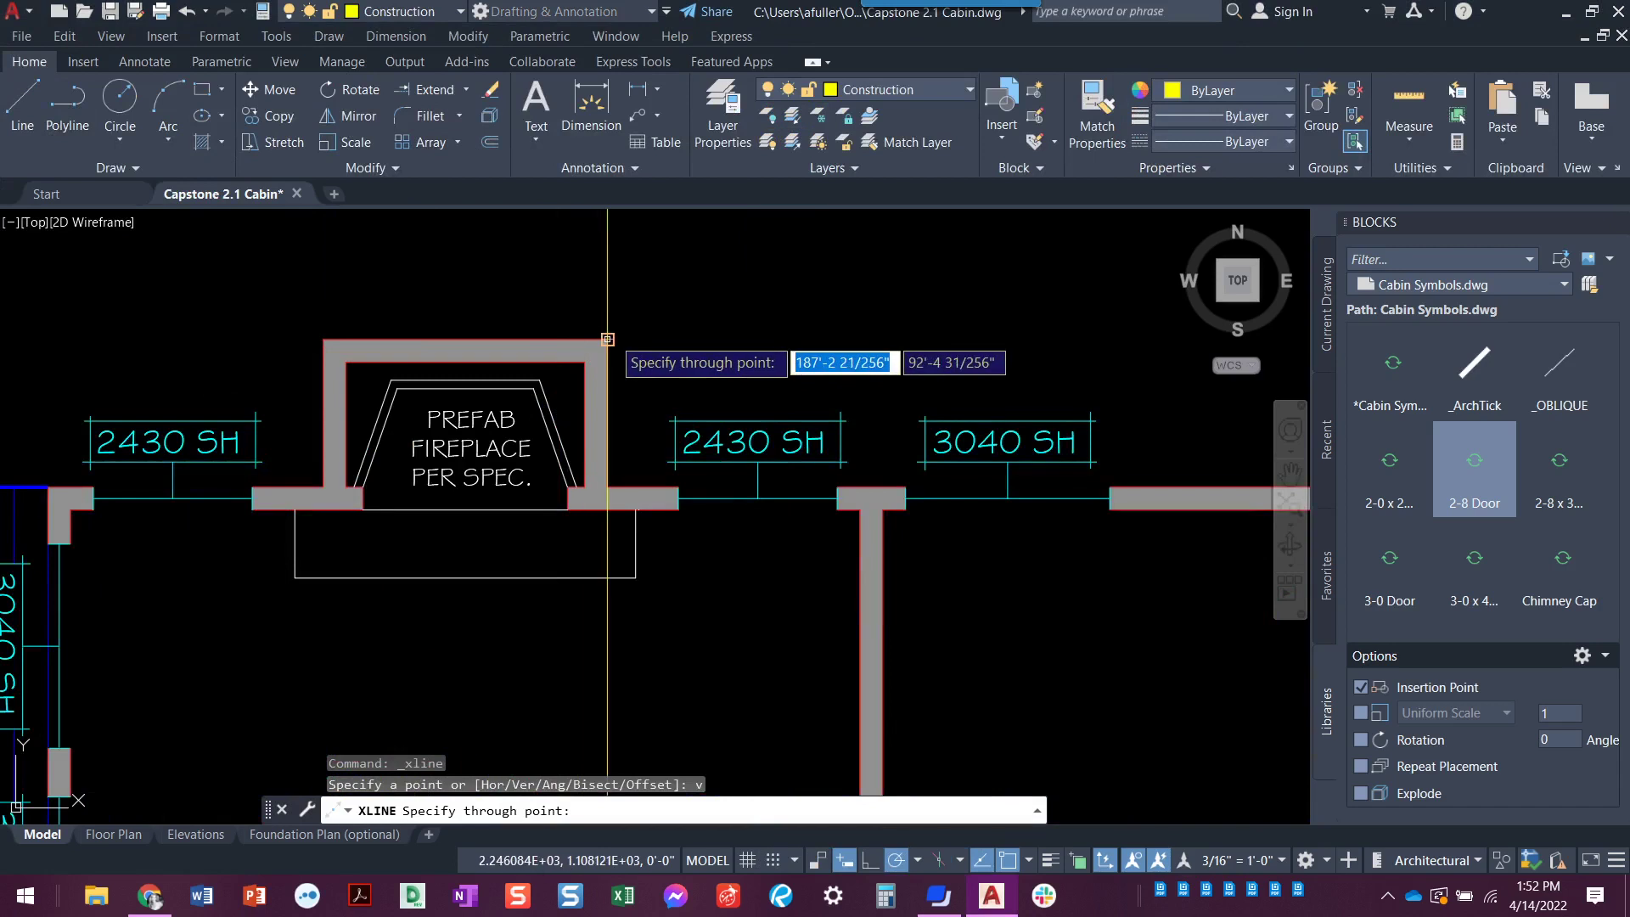
click(606, 336)
click(325, 337)
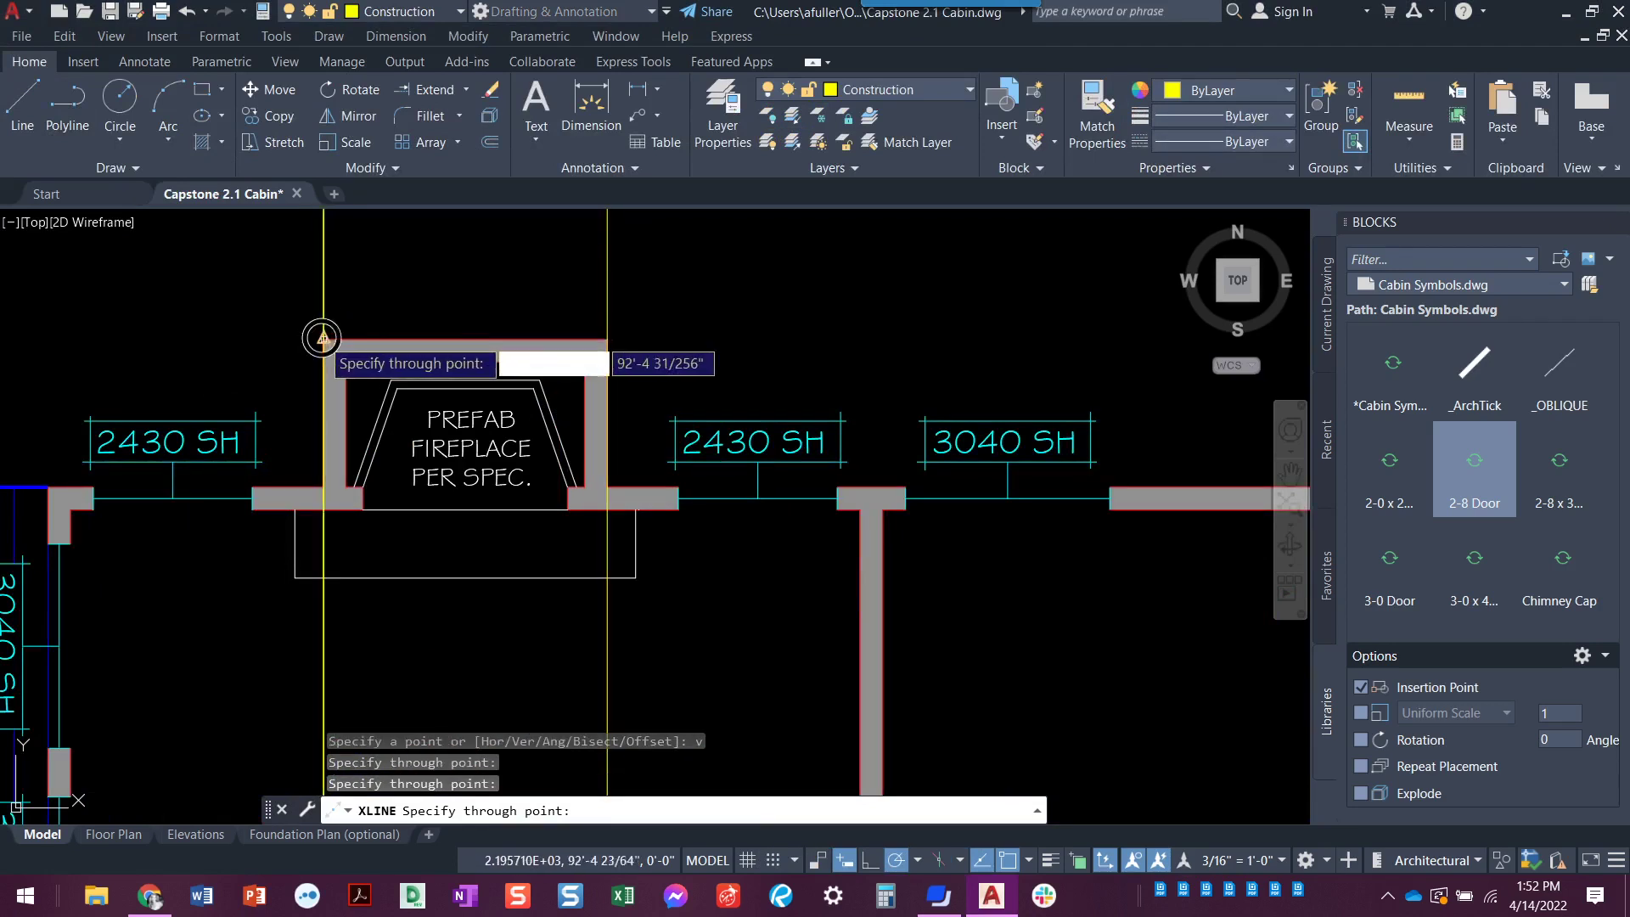
scroll(407, 476, down, 5)
middle_drag(415, 509, 509, 356)
scroll(425, 429, down, 2)
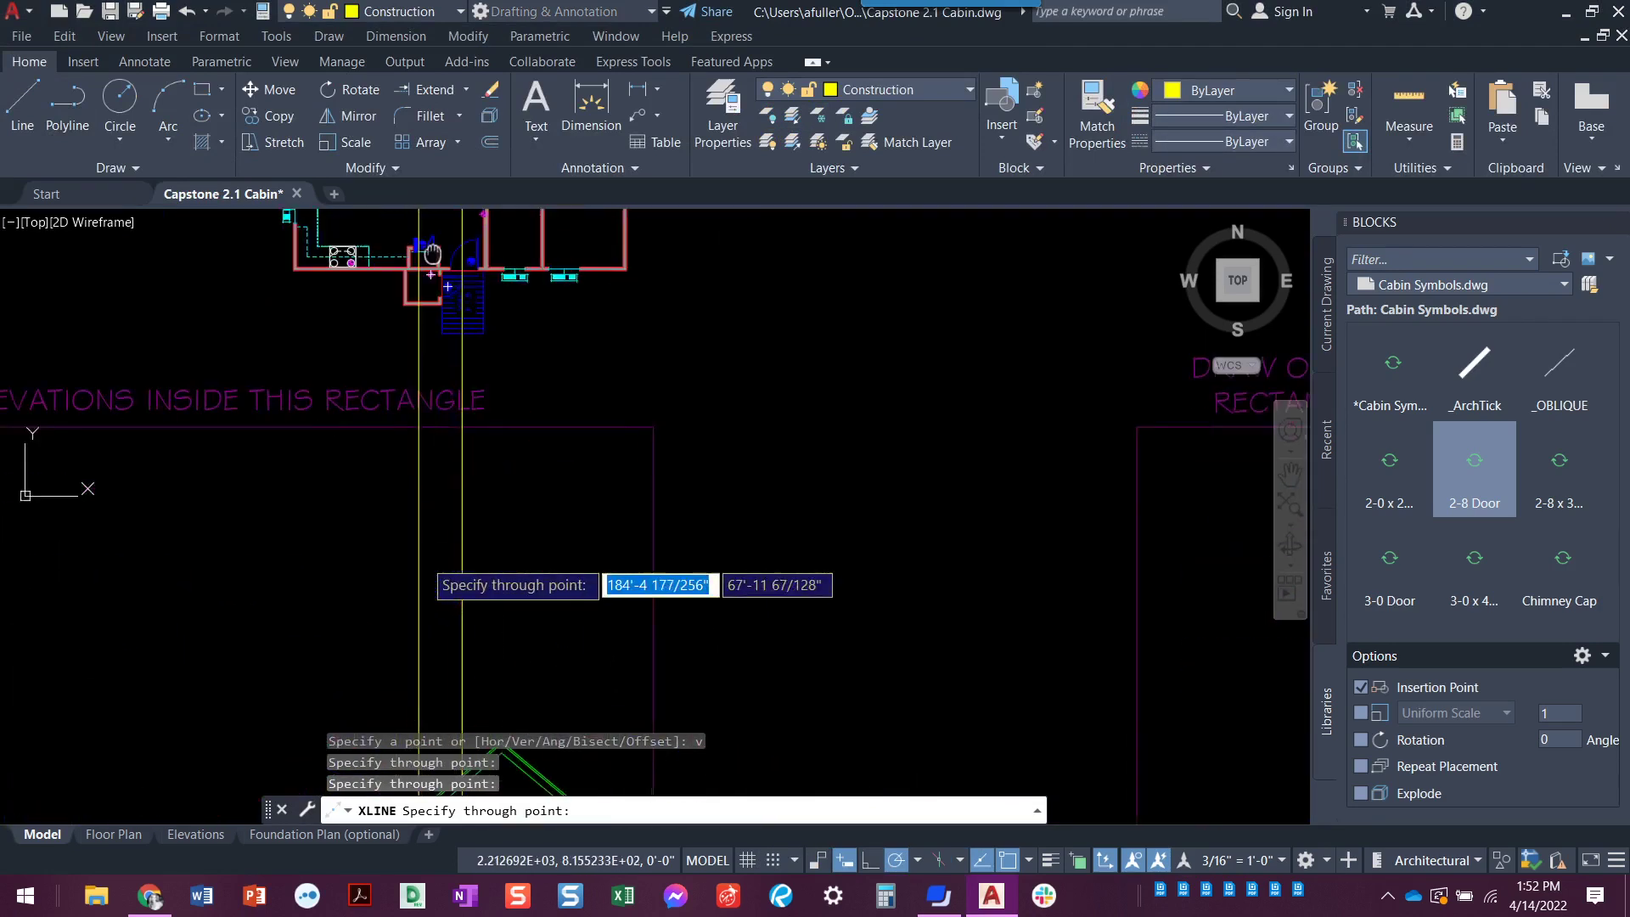
scroll(450, 374, up, 3)
key(Return)
scroll(476, 537, up, 5)
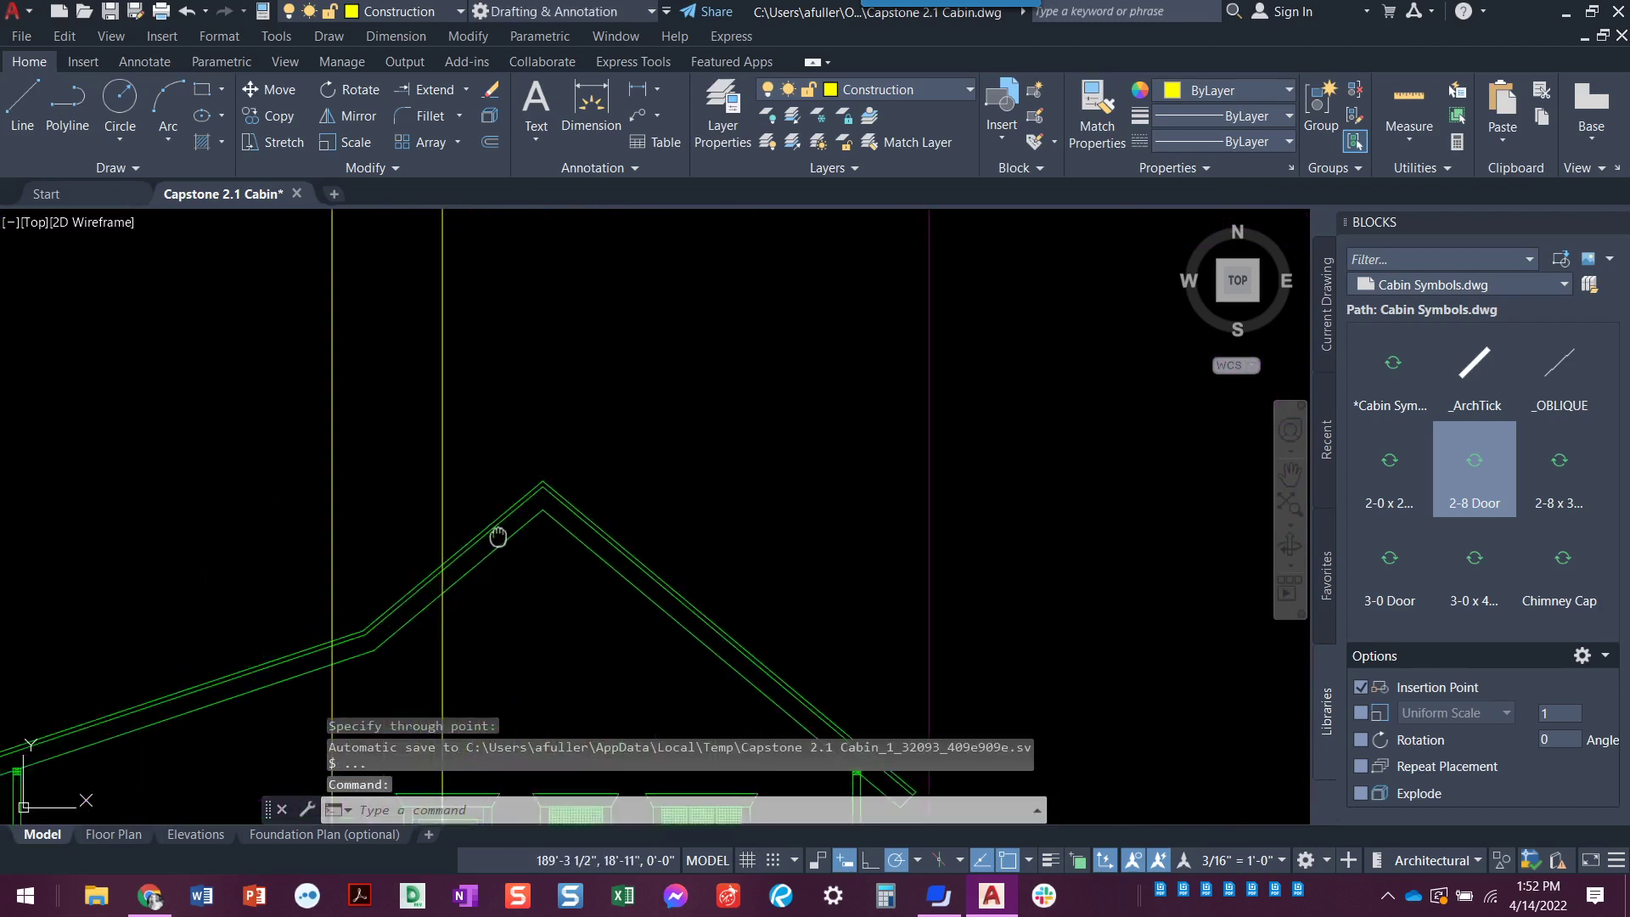
Step: Draw a horizontal line from the roof peak to the left vertical guide
text(l)
key(Return)
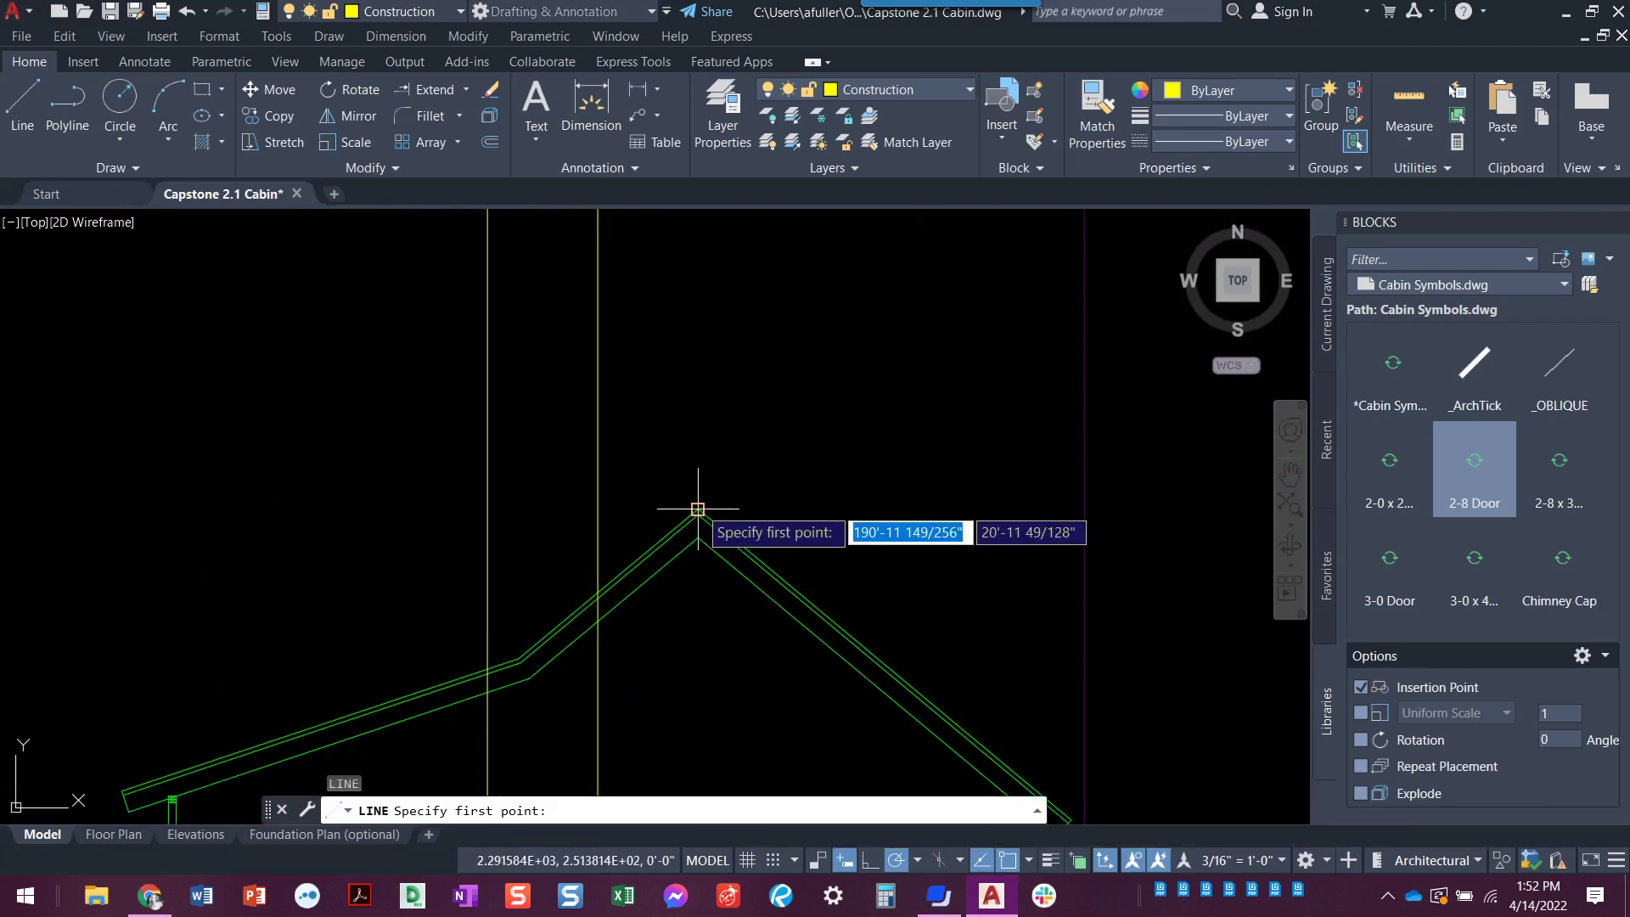
click(699, 509)
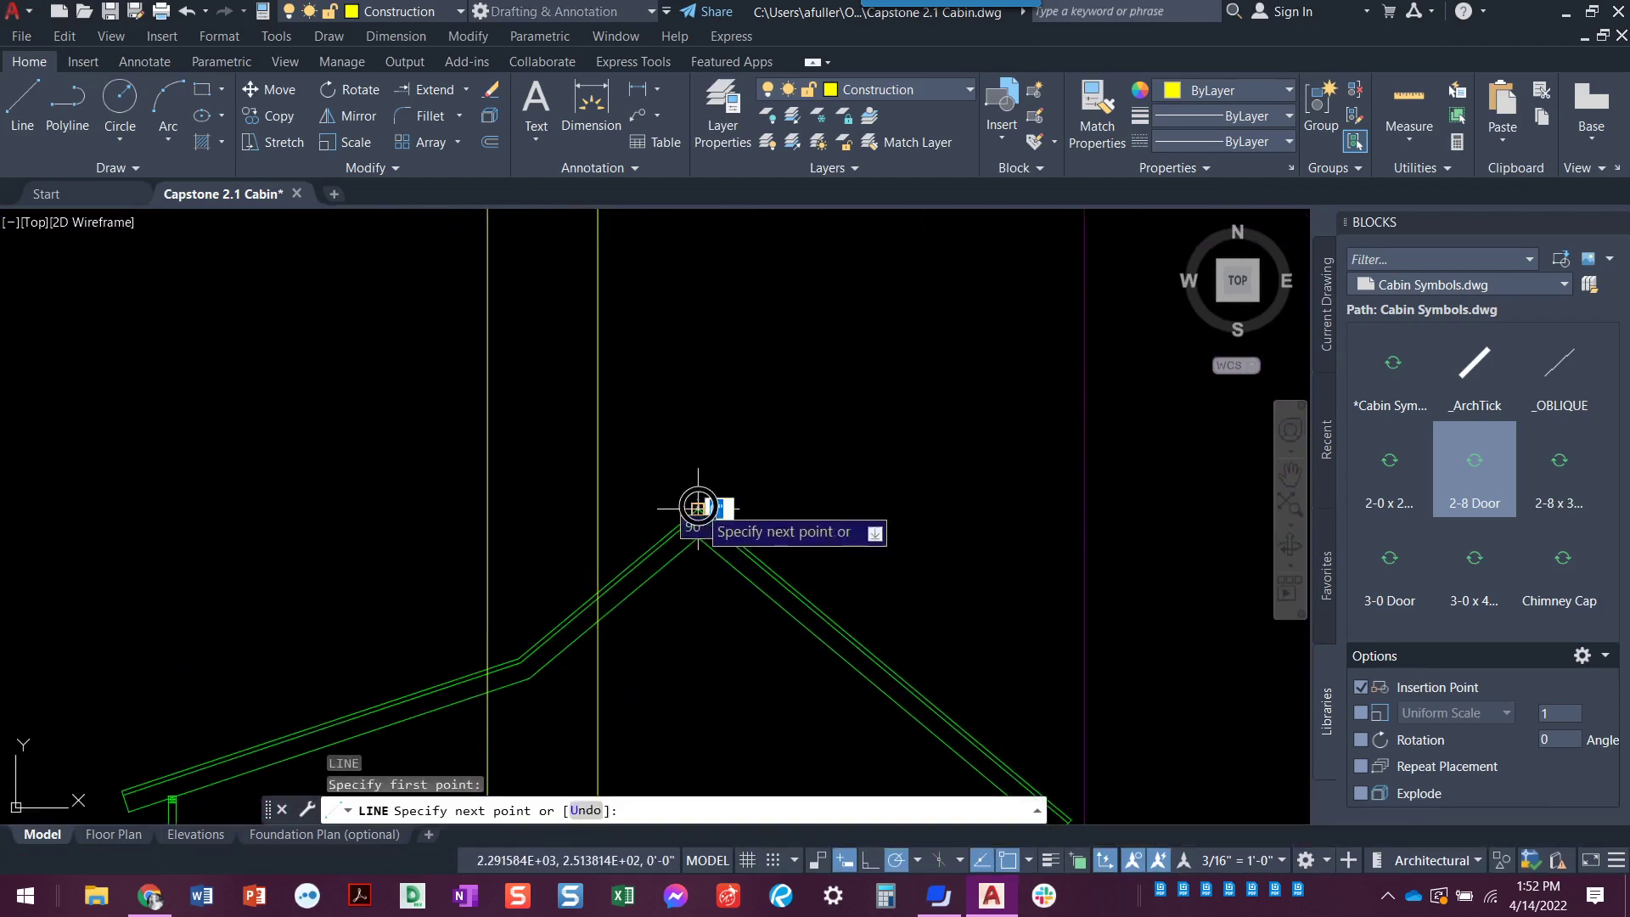
click(487, 509)
key(Escape)
key(Escape)
Step: Offset that line 24 inches upward and delete the original peak-level line
text(o)
key(Return)
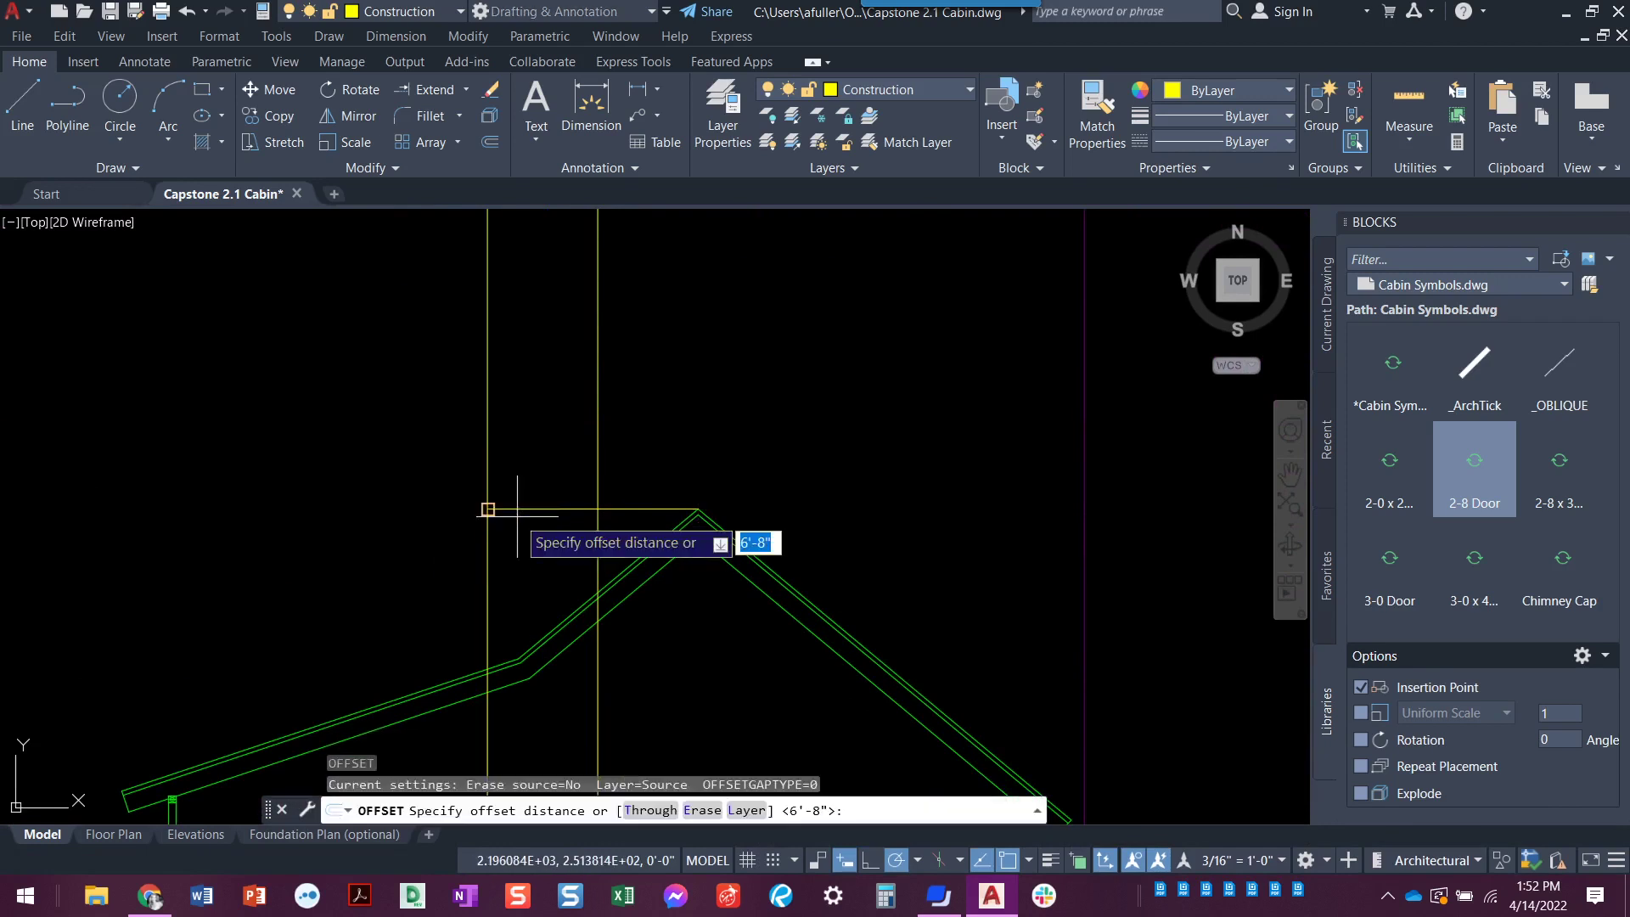
text(24)
key(Return)
click(517, 511)
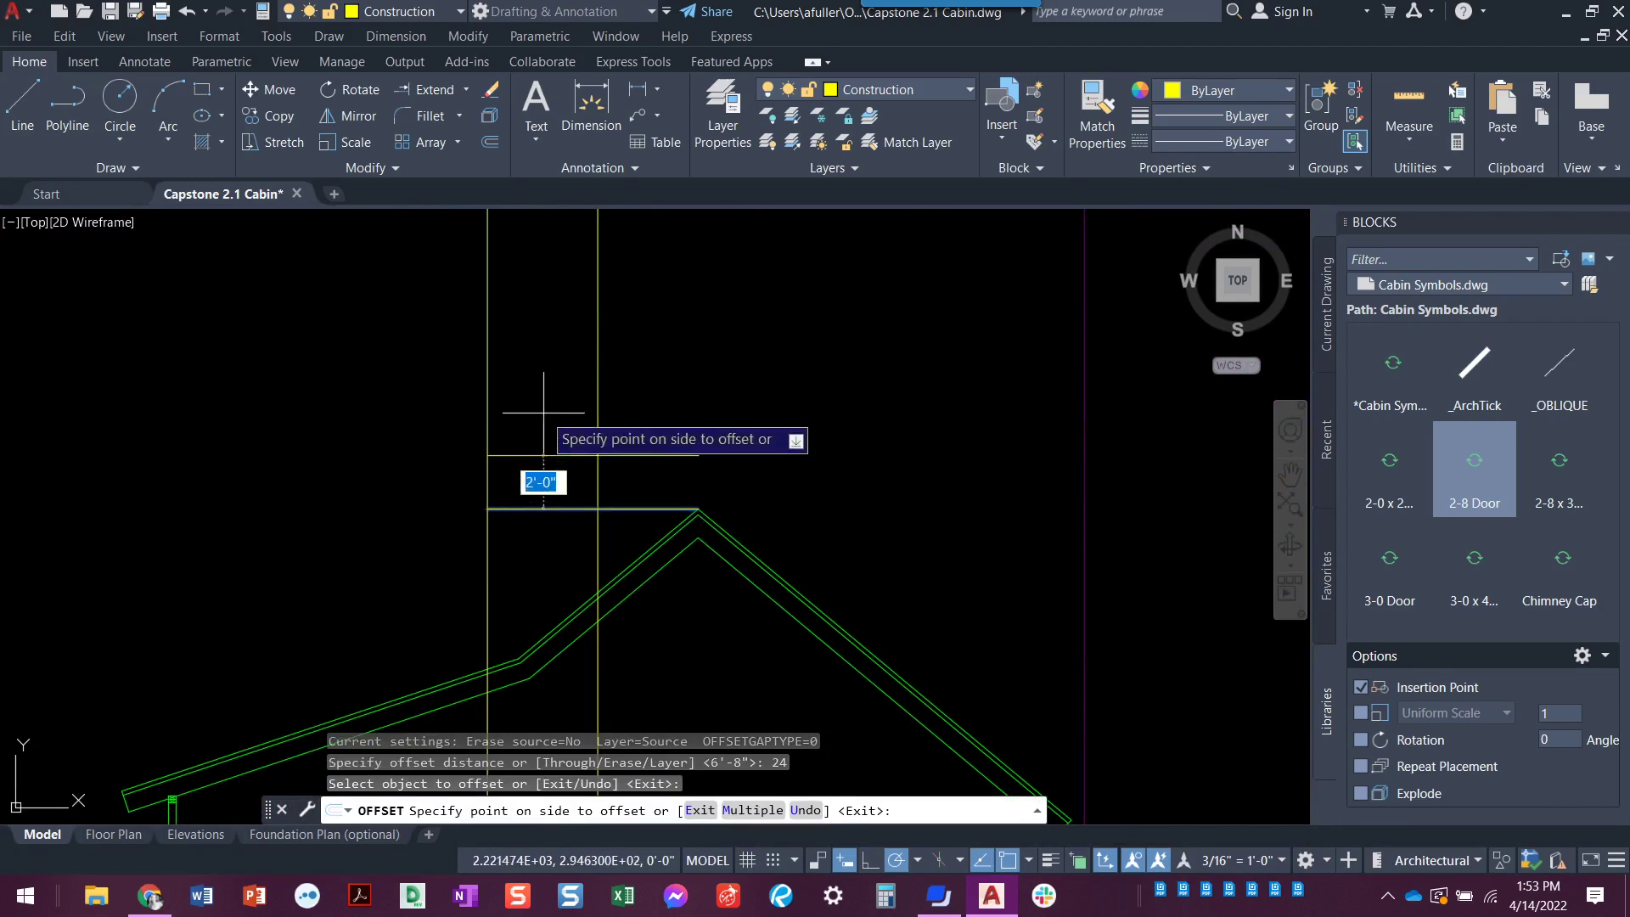
click(550, 476)
key(Escape)
click(550, 487)
click(522, 546)
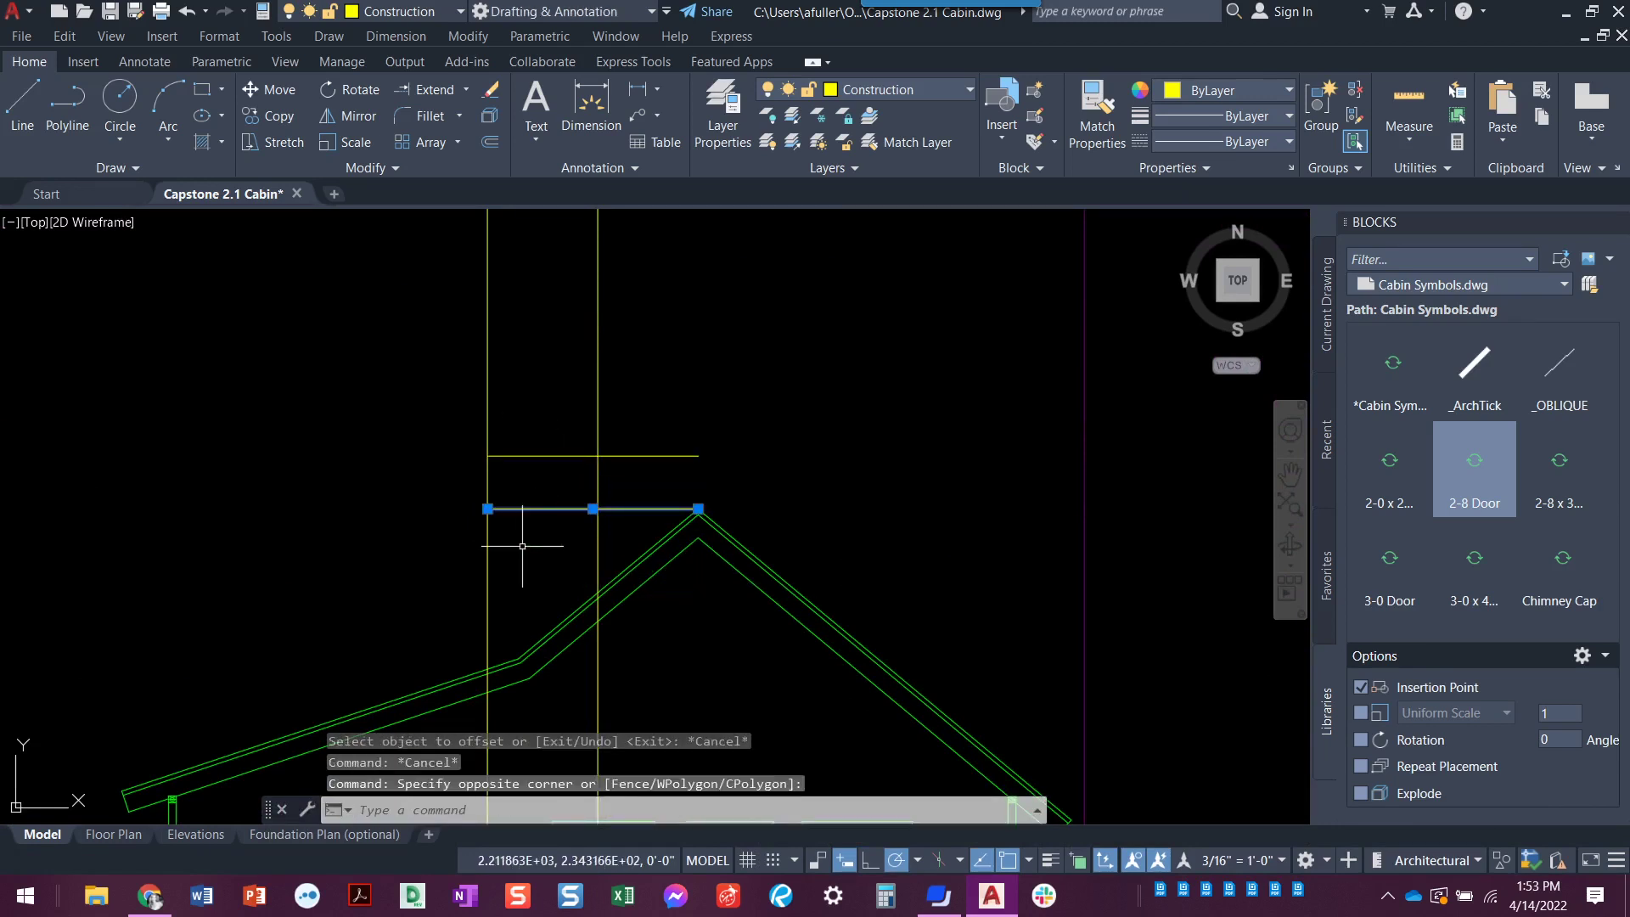
key(Delete)
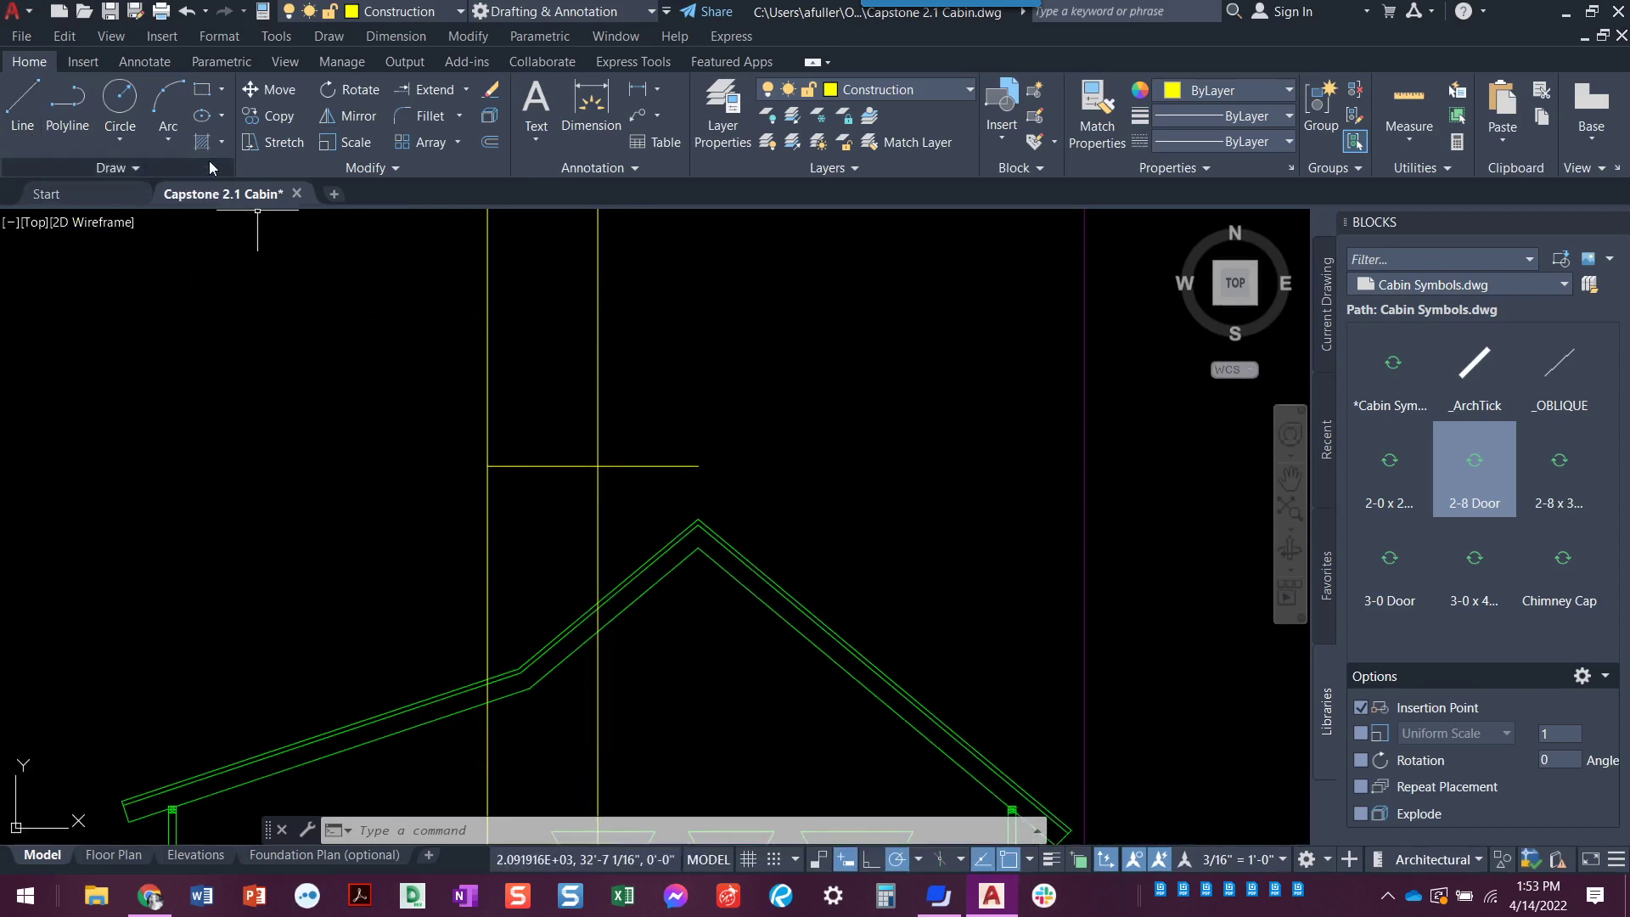
Step: On the Elevations layer, draw the chimney outline from the roof up to the guide line
click(939, 90)
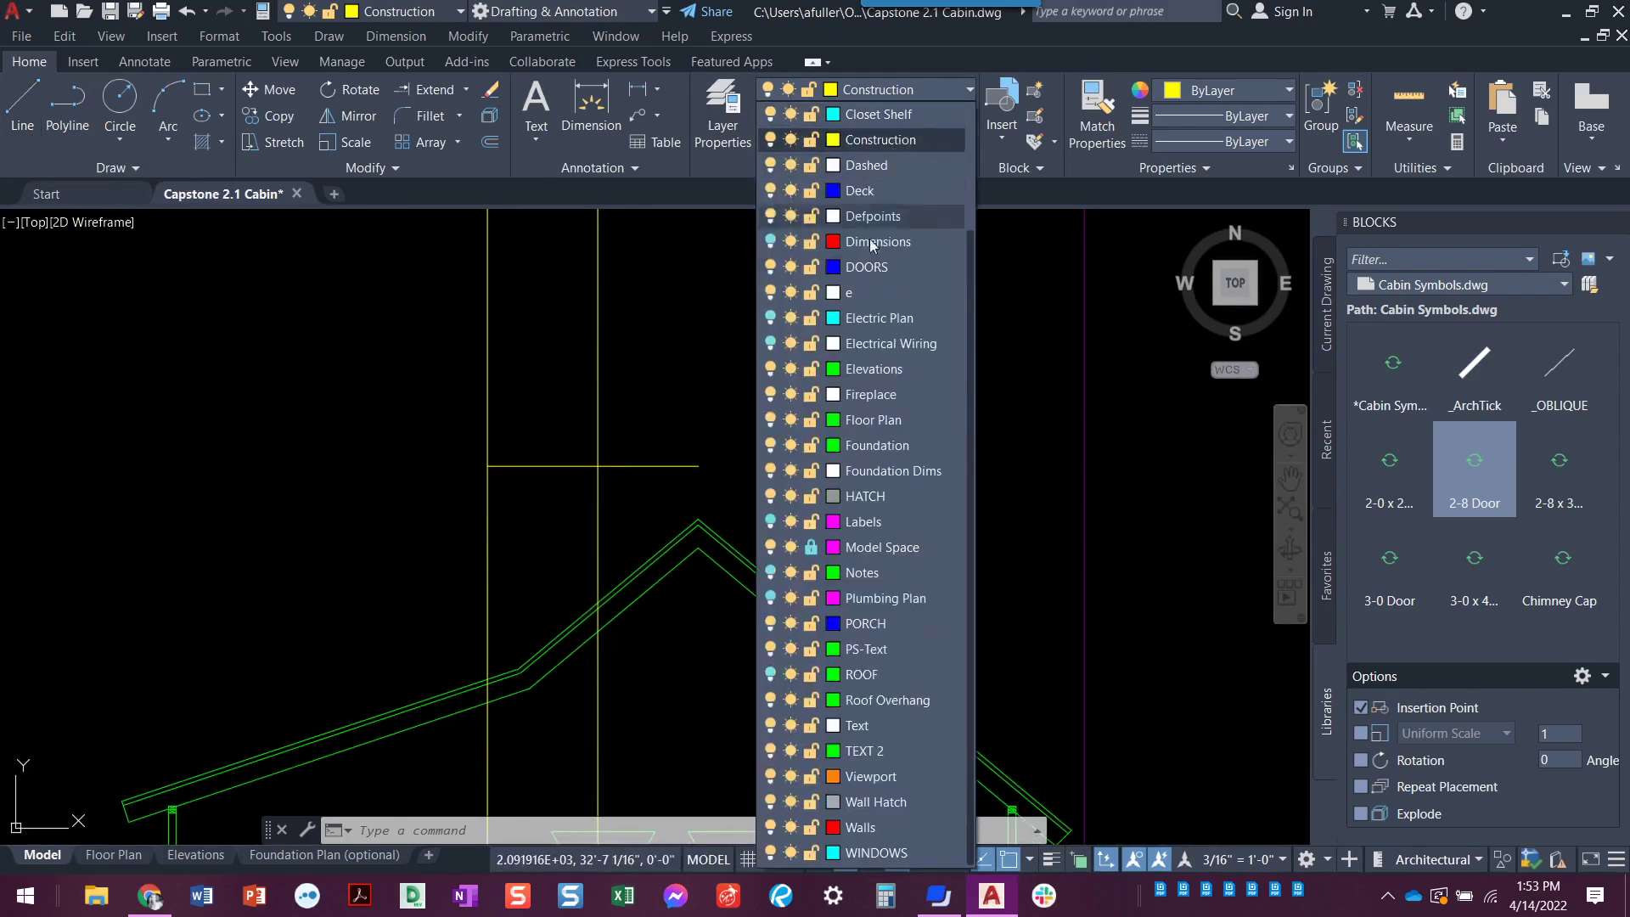
click(863, 377)
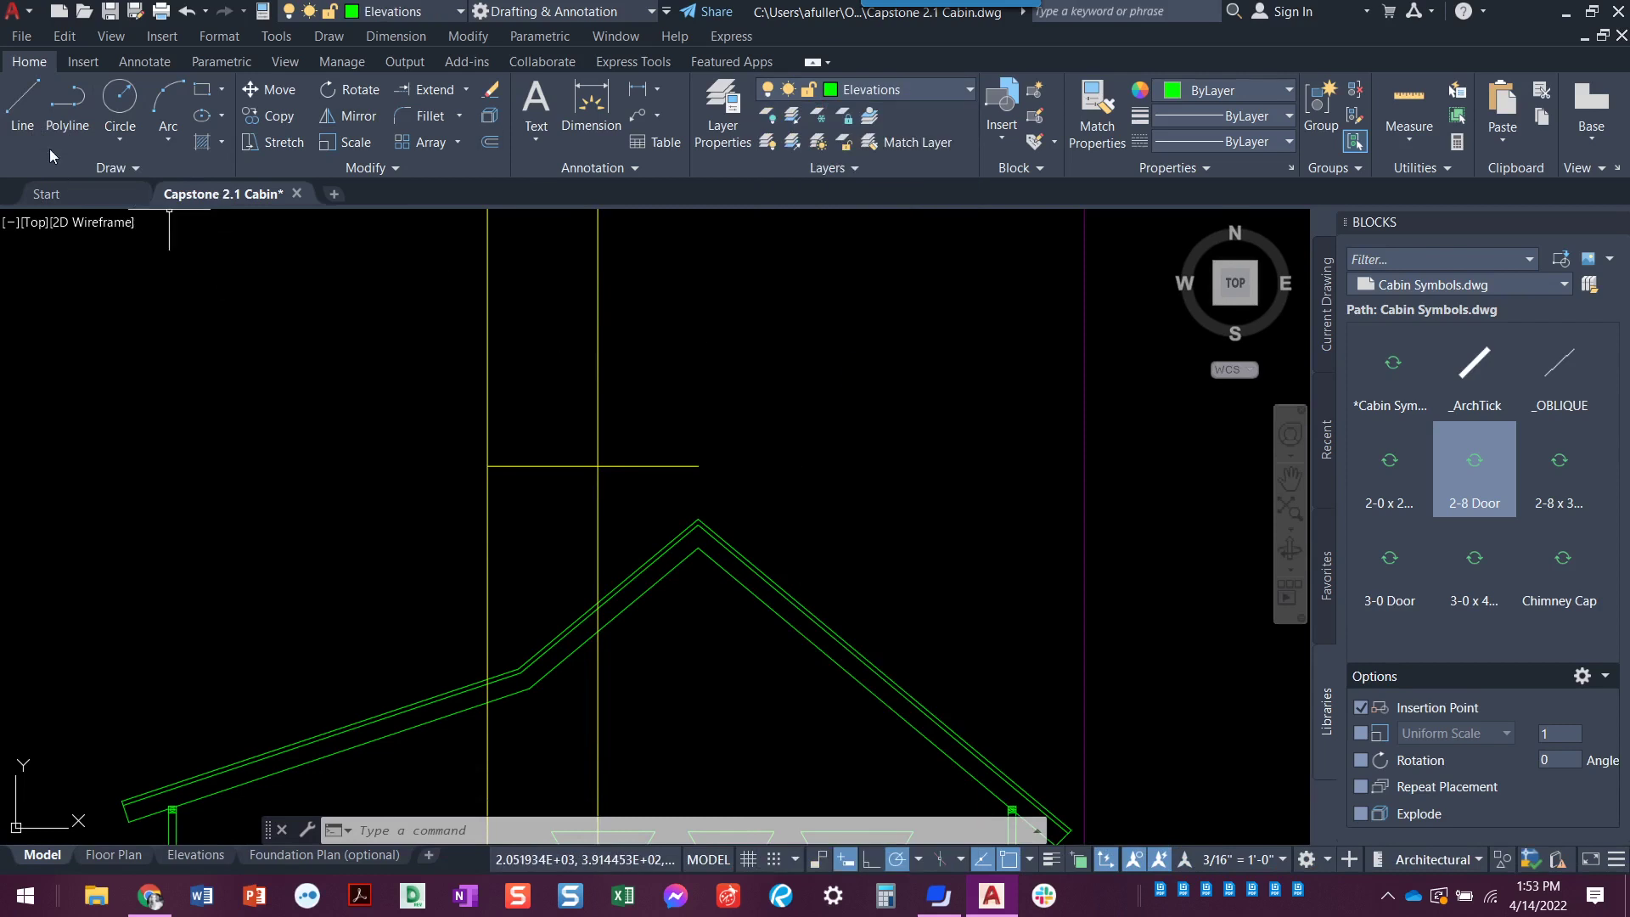
click(22, 111)
scroll(400, 684, up, 4)
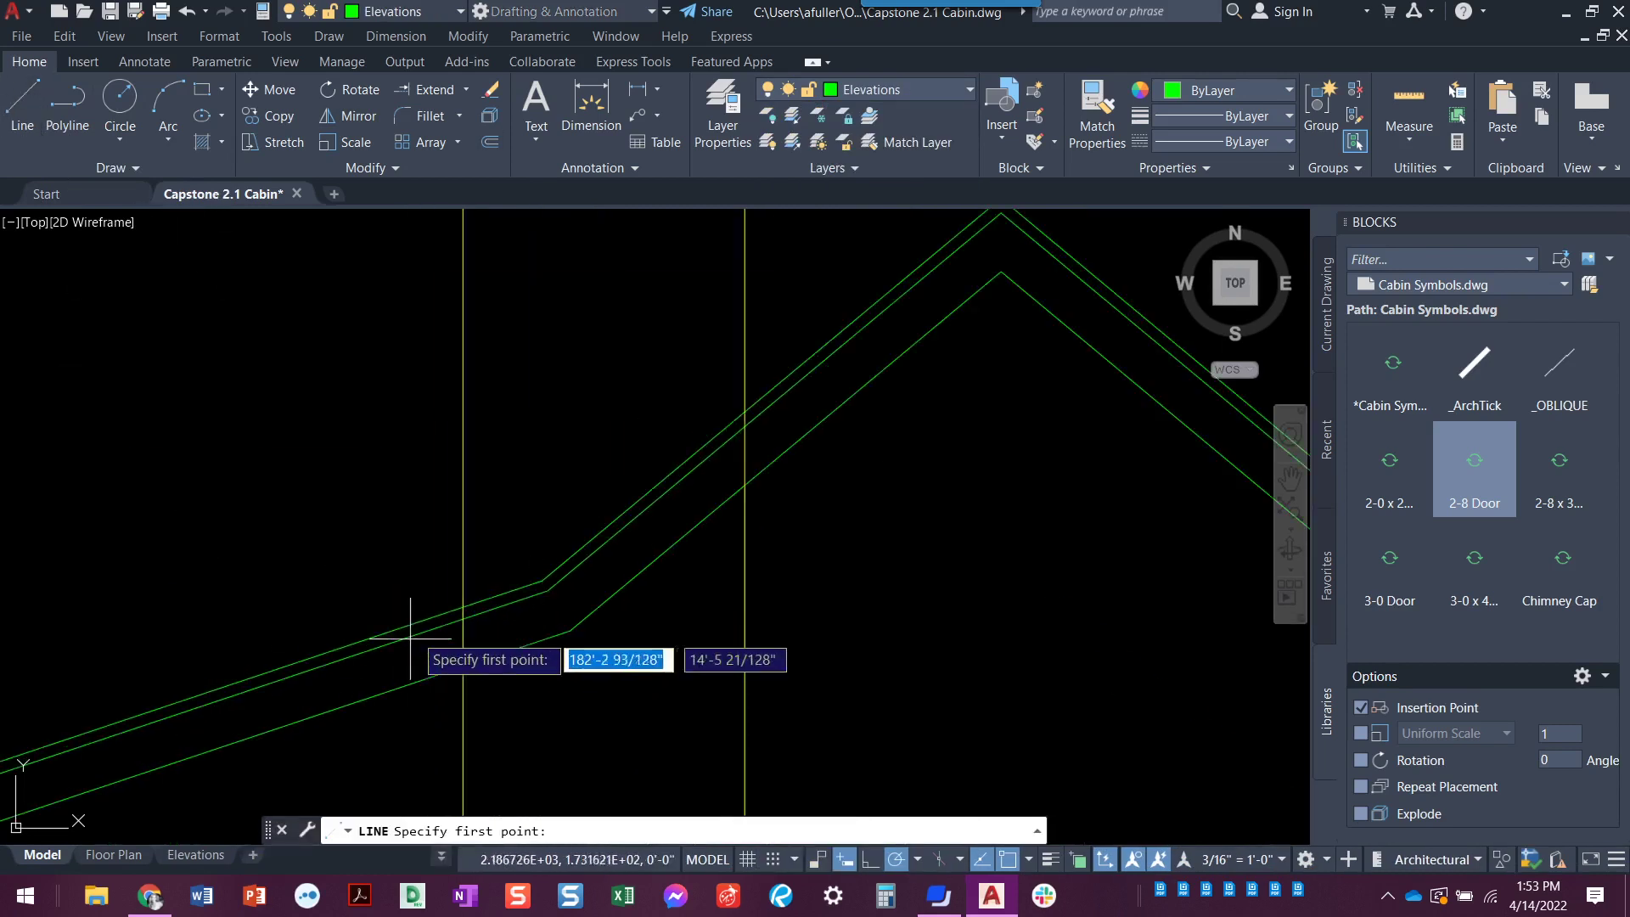
click(462, 605)
middle_drag(462, 510, 408, 594)
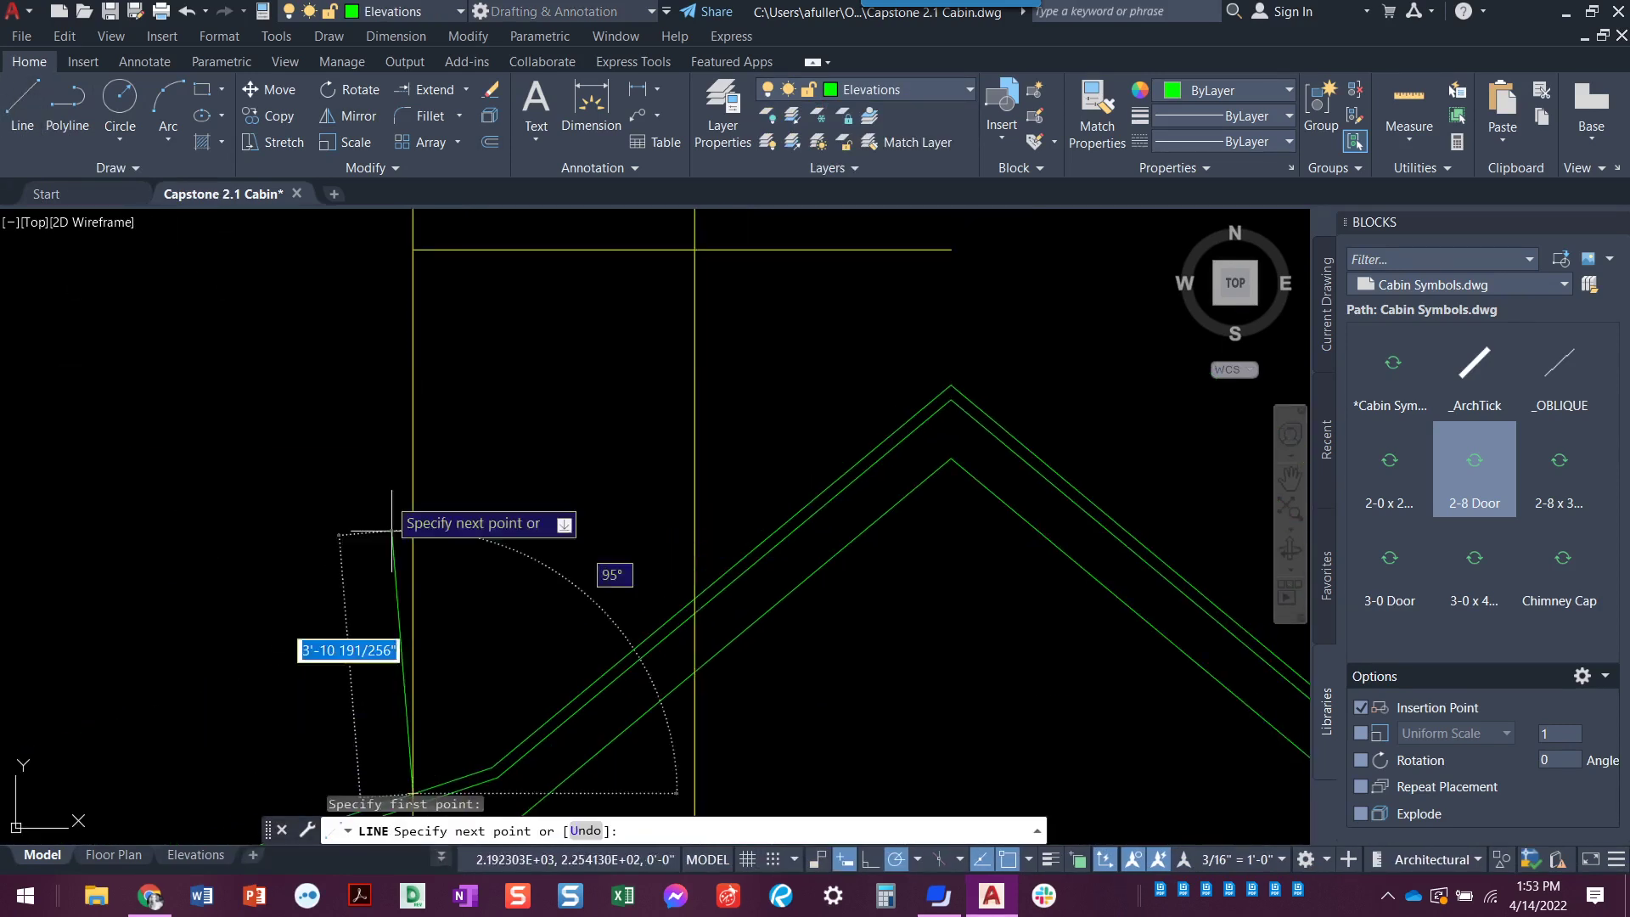
click(412, 250)
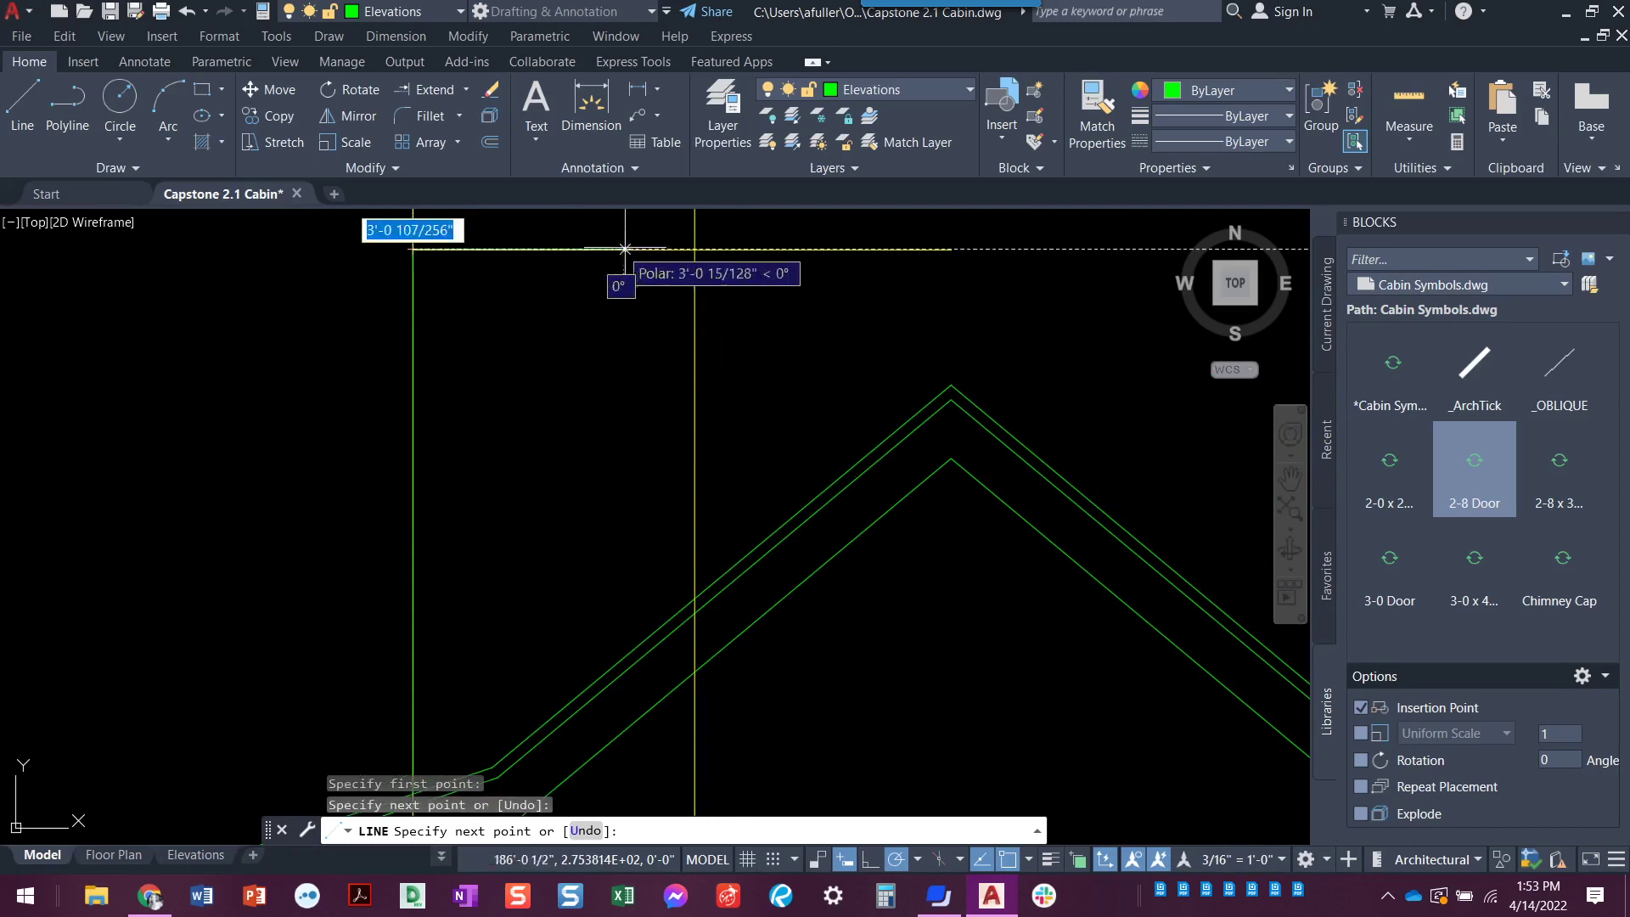
click(694, 249)
click(692, 596)
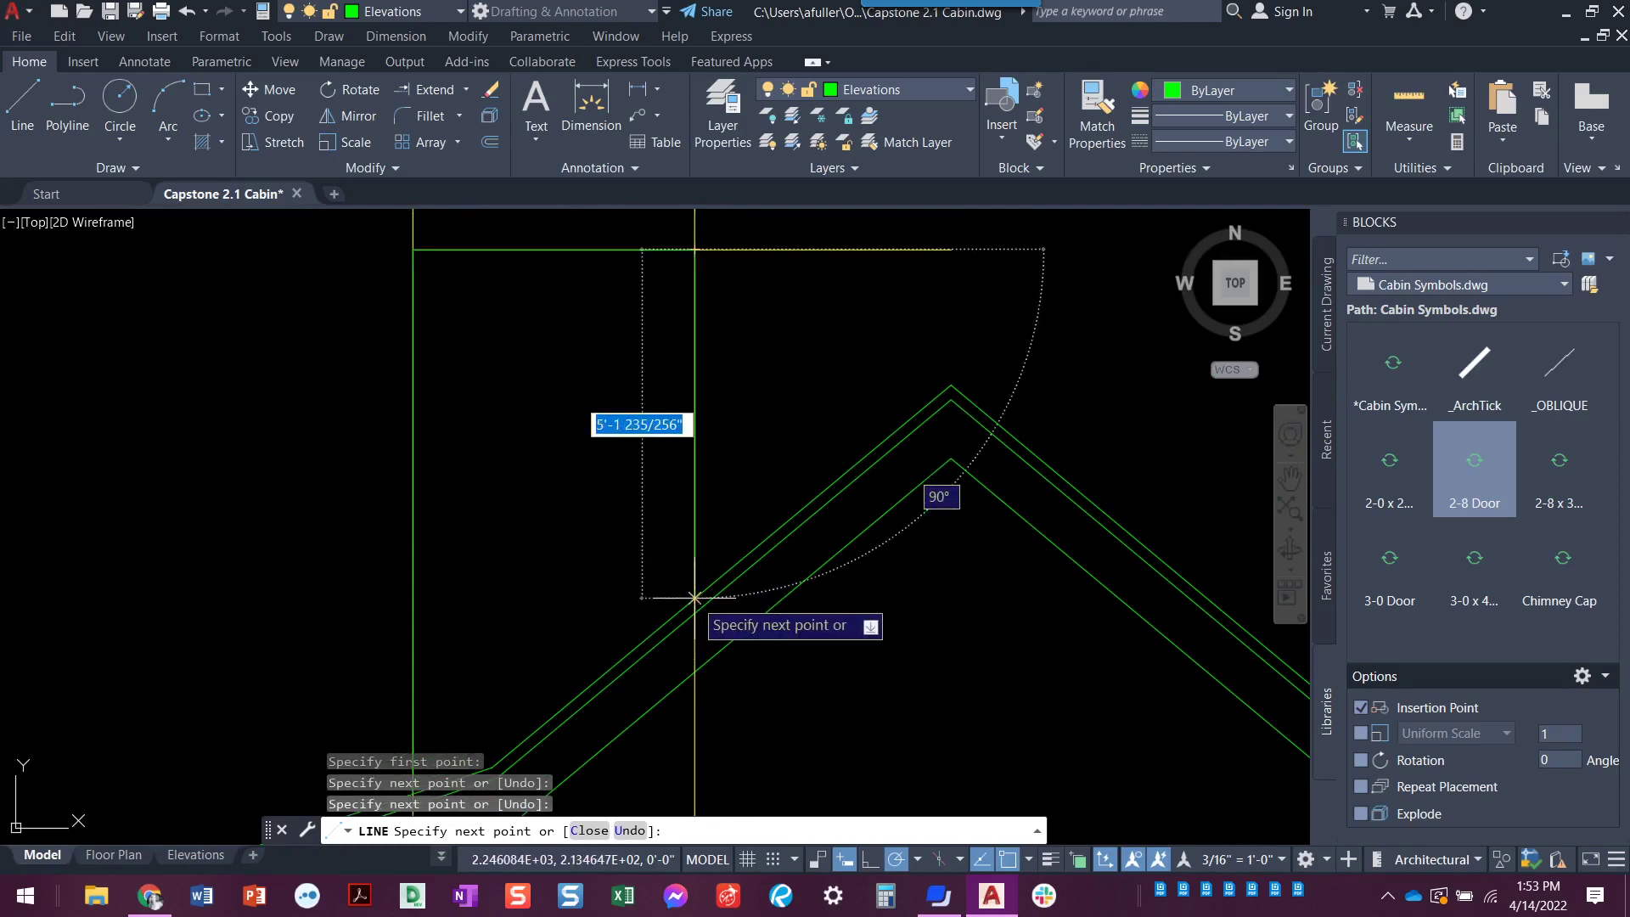
key(Return)
Step: Turn off the Construction layer and compare the chimney with the reference PDF
scroll(695, 577, down, 2)
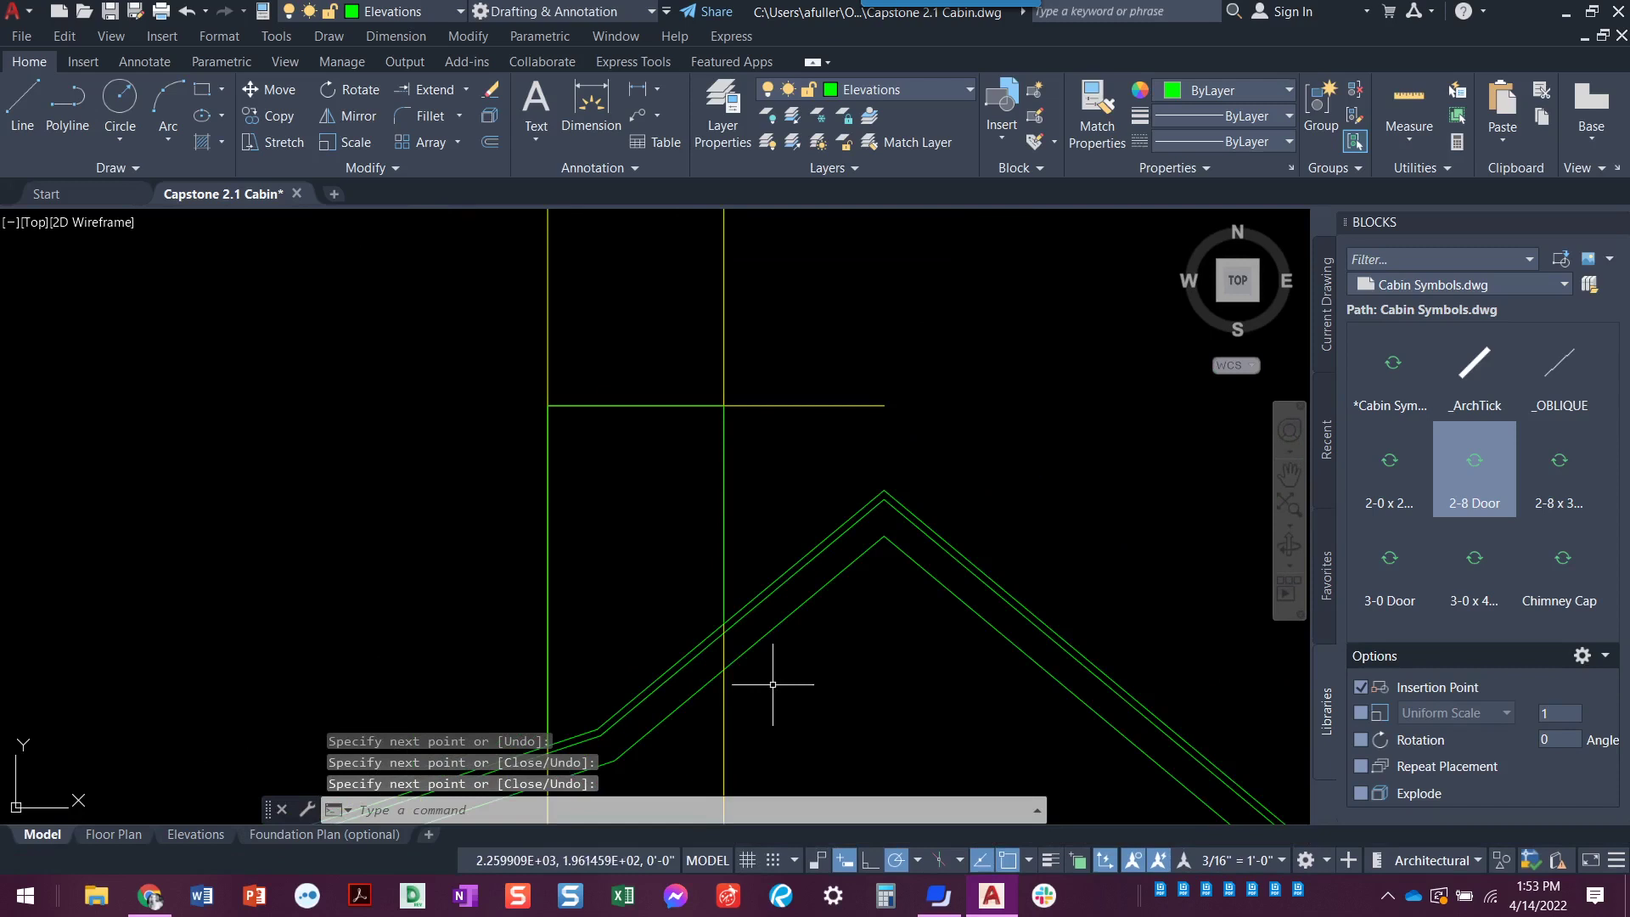
scroll(754, 627, down, 1)
mouse_move(754, 627)
middle_down()
mouse_move(786, 649)
mouse_move(803, 624)
middle_up()
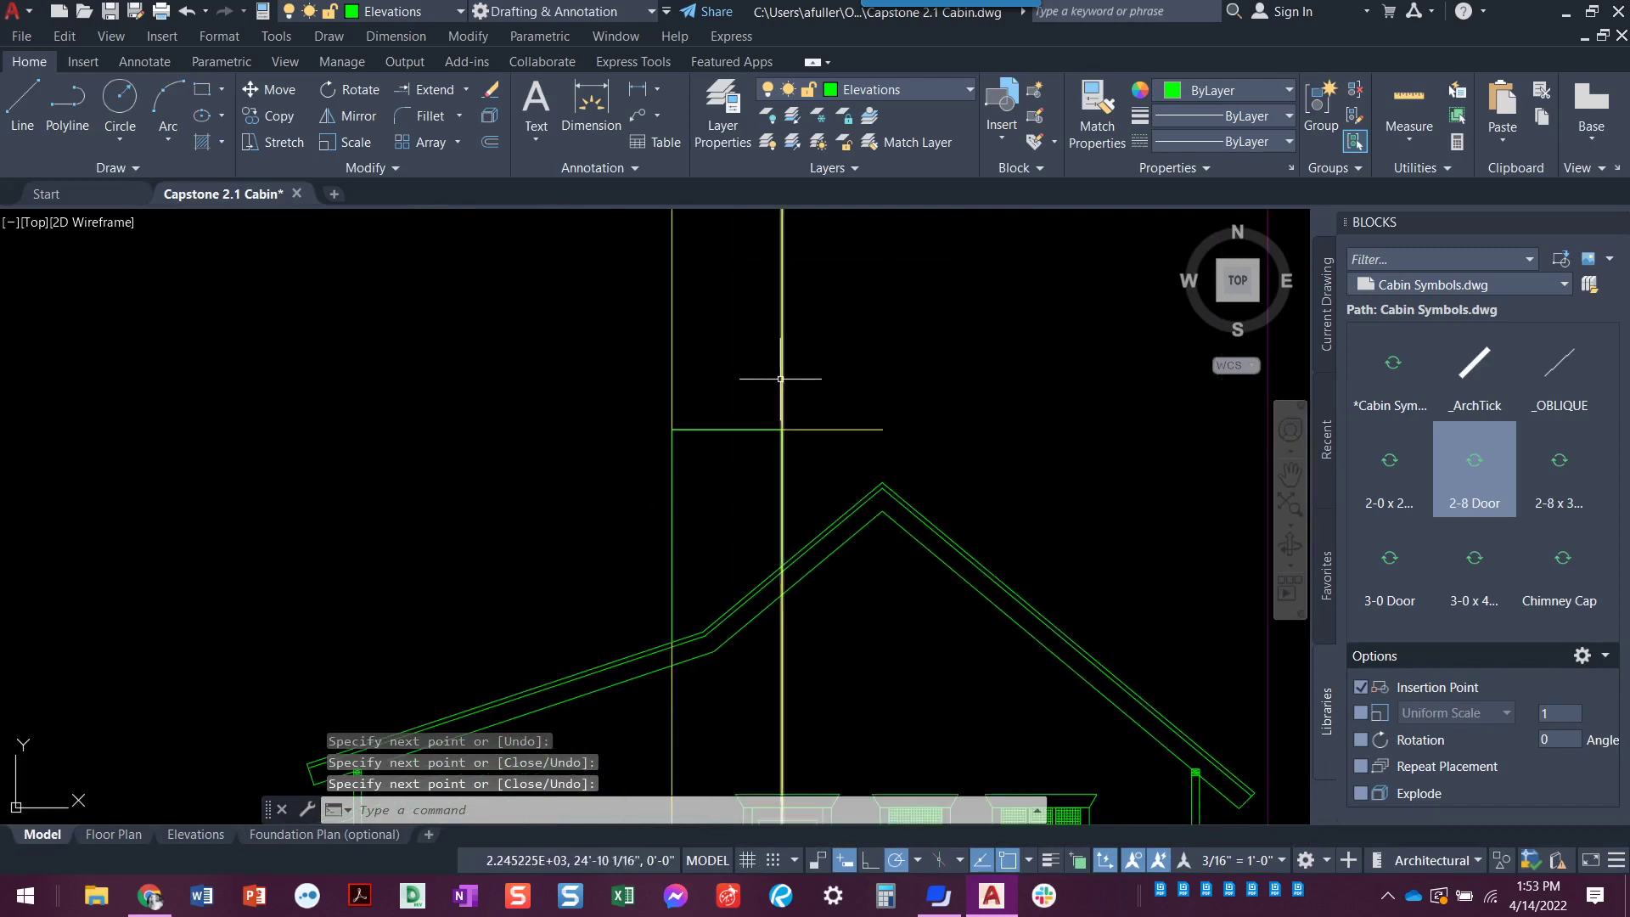
click(901, 92)
click(770, 139)
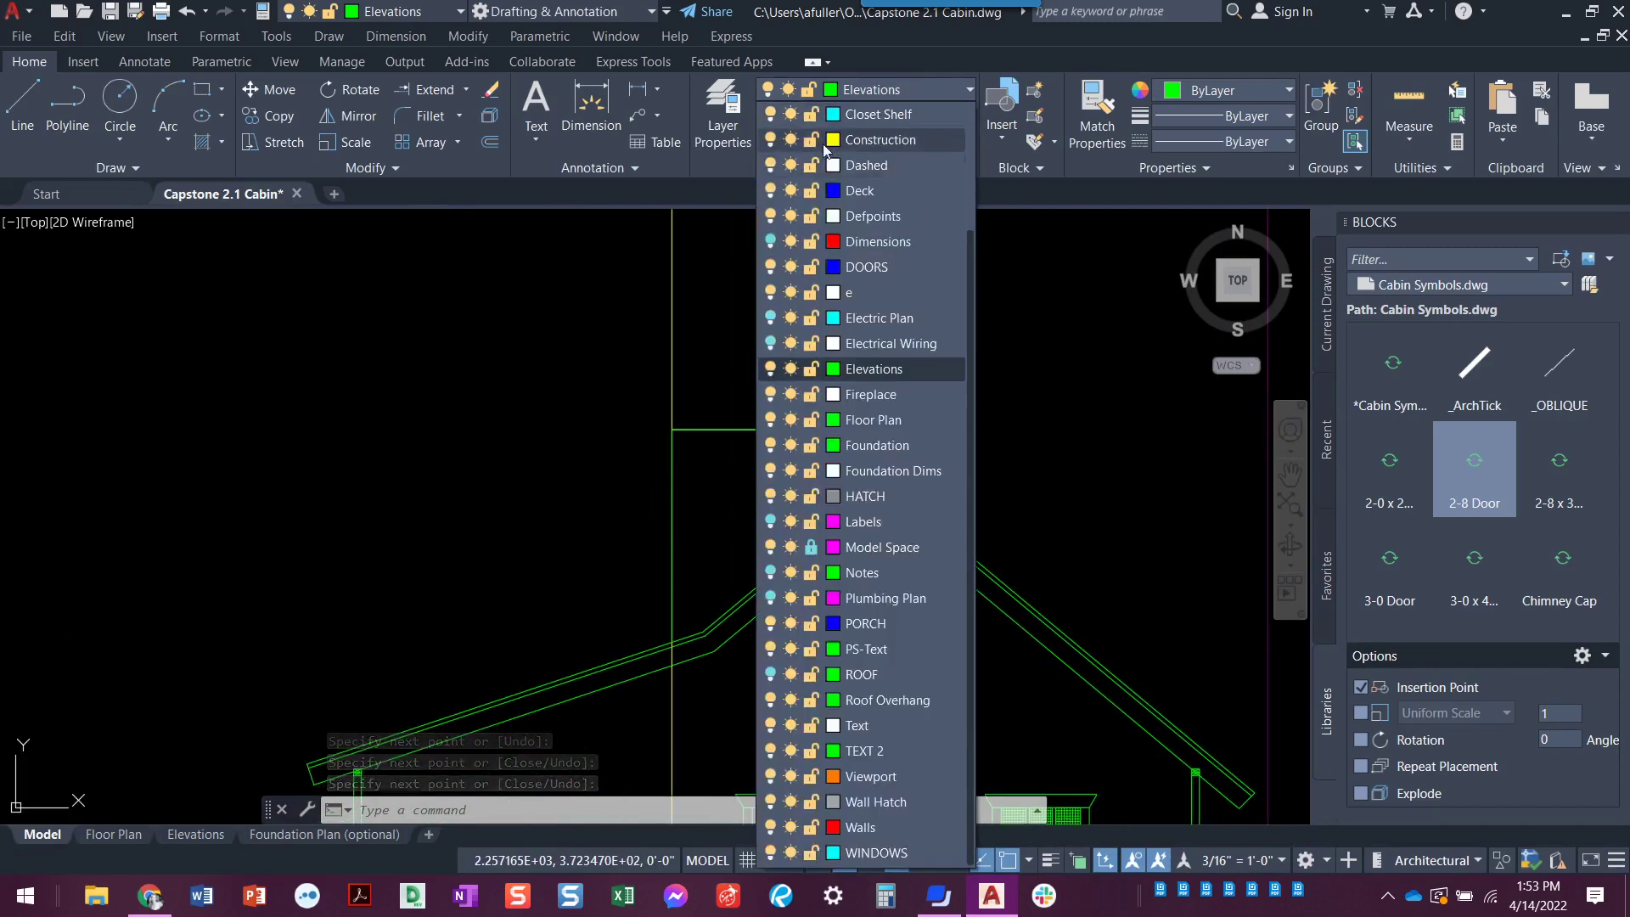
click(408, 456)
key(Escape)
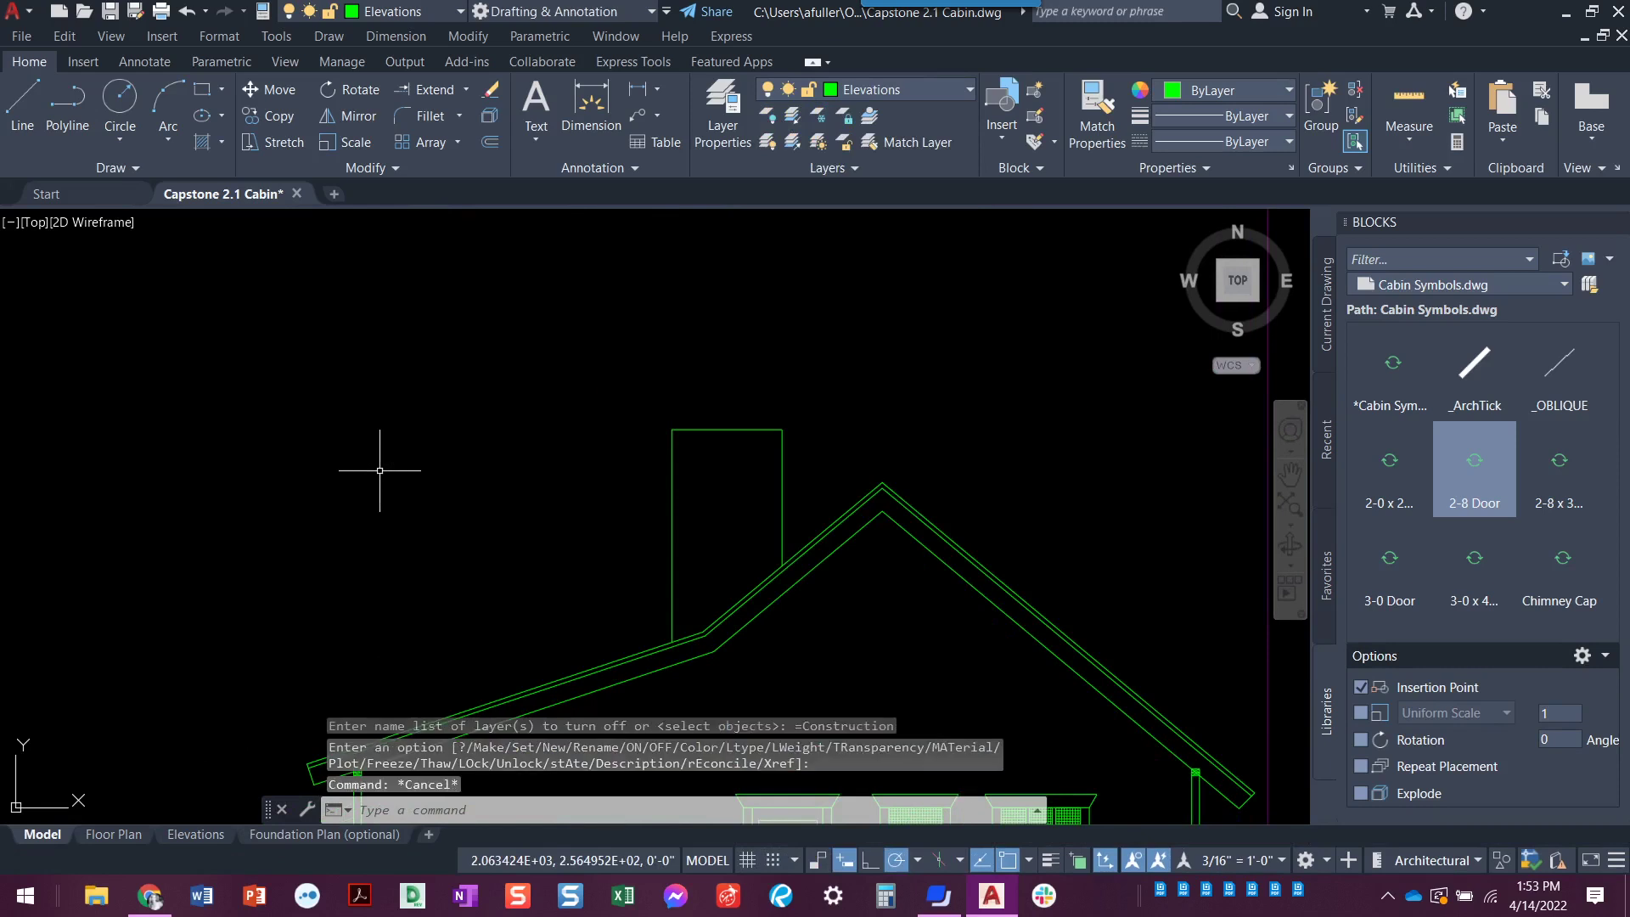
key(Escape)
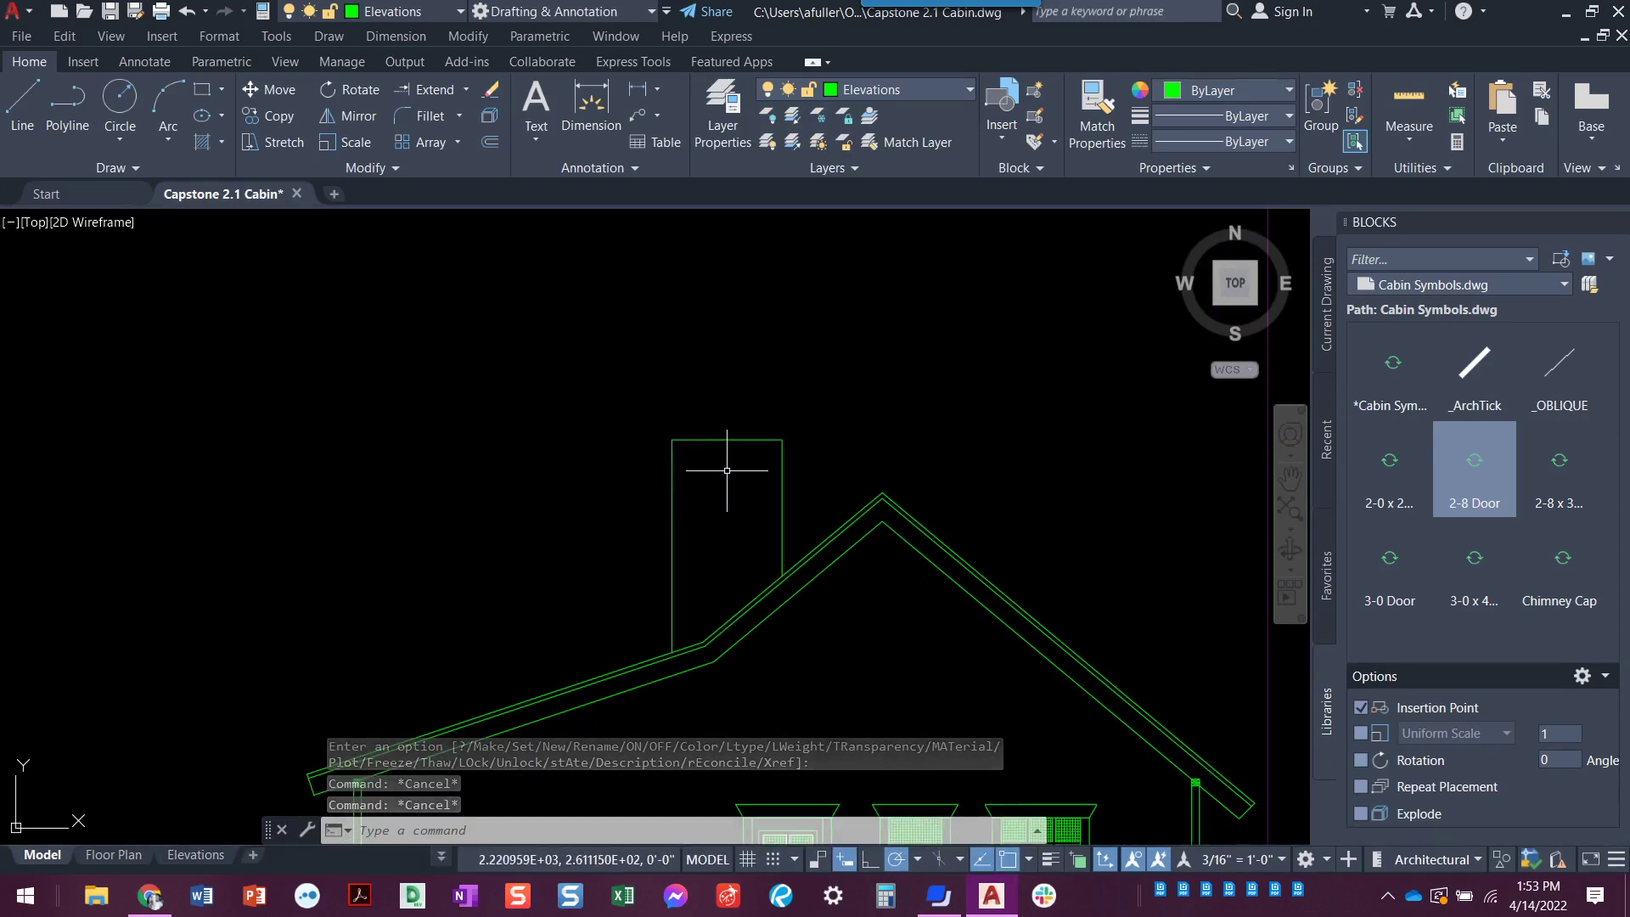
key(alt+Tab)
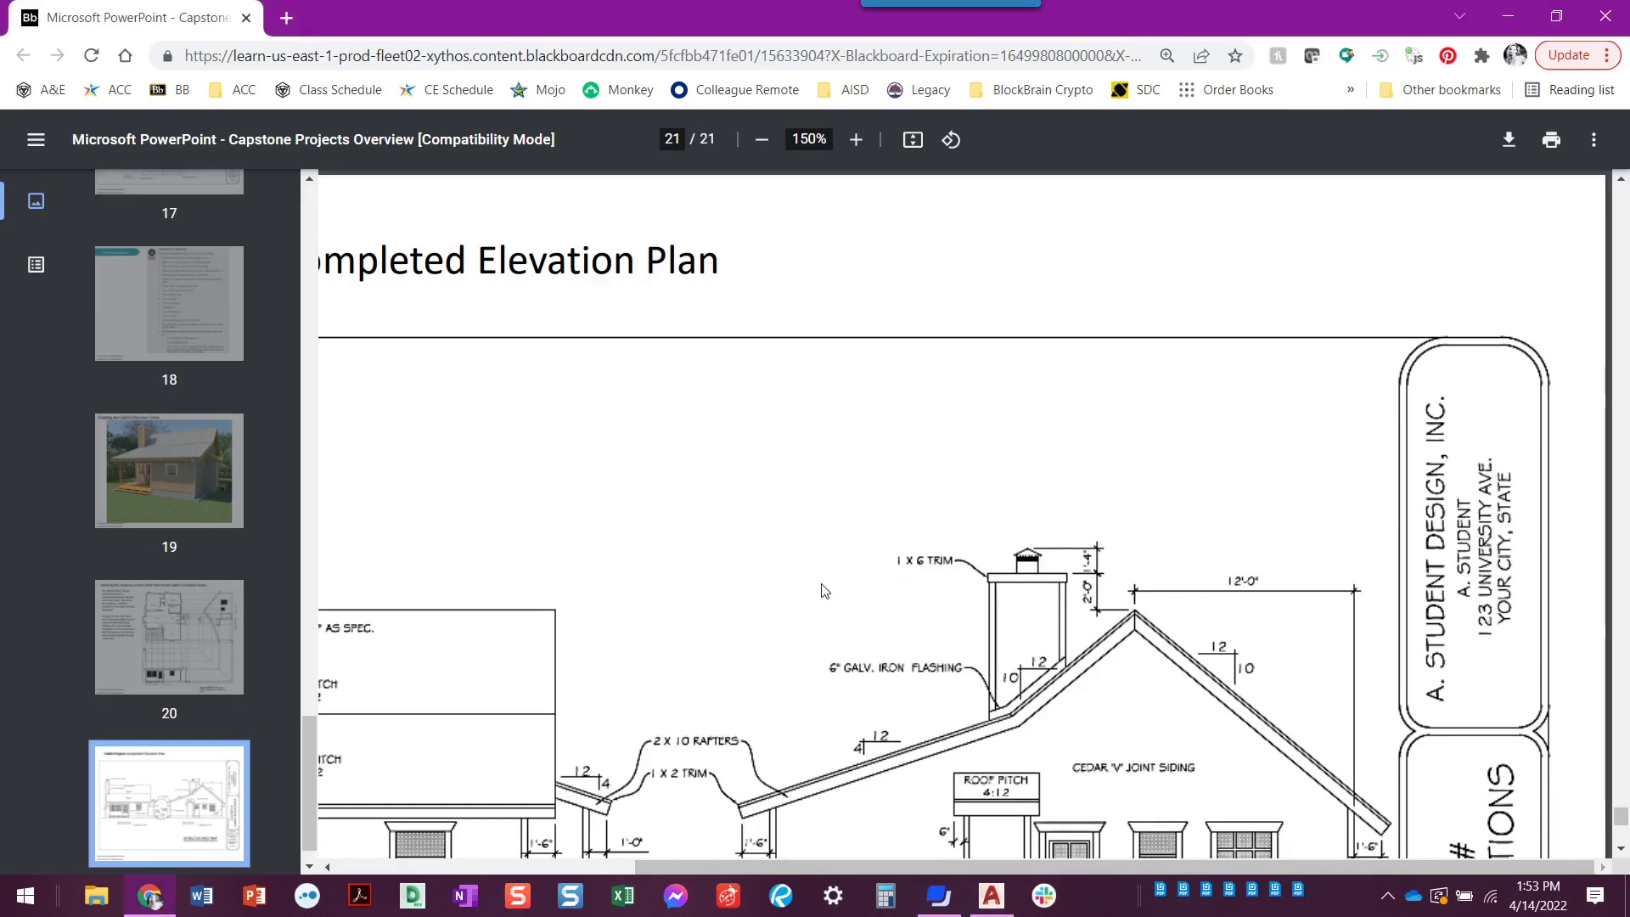
key(alt+Tab)
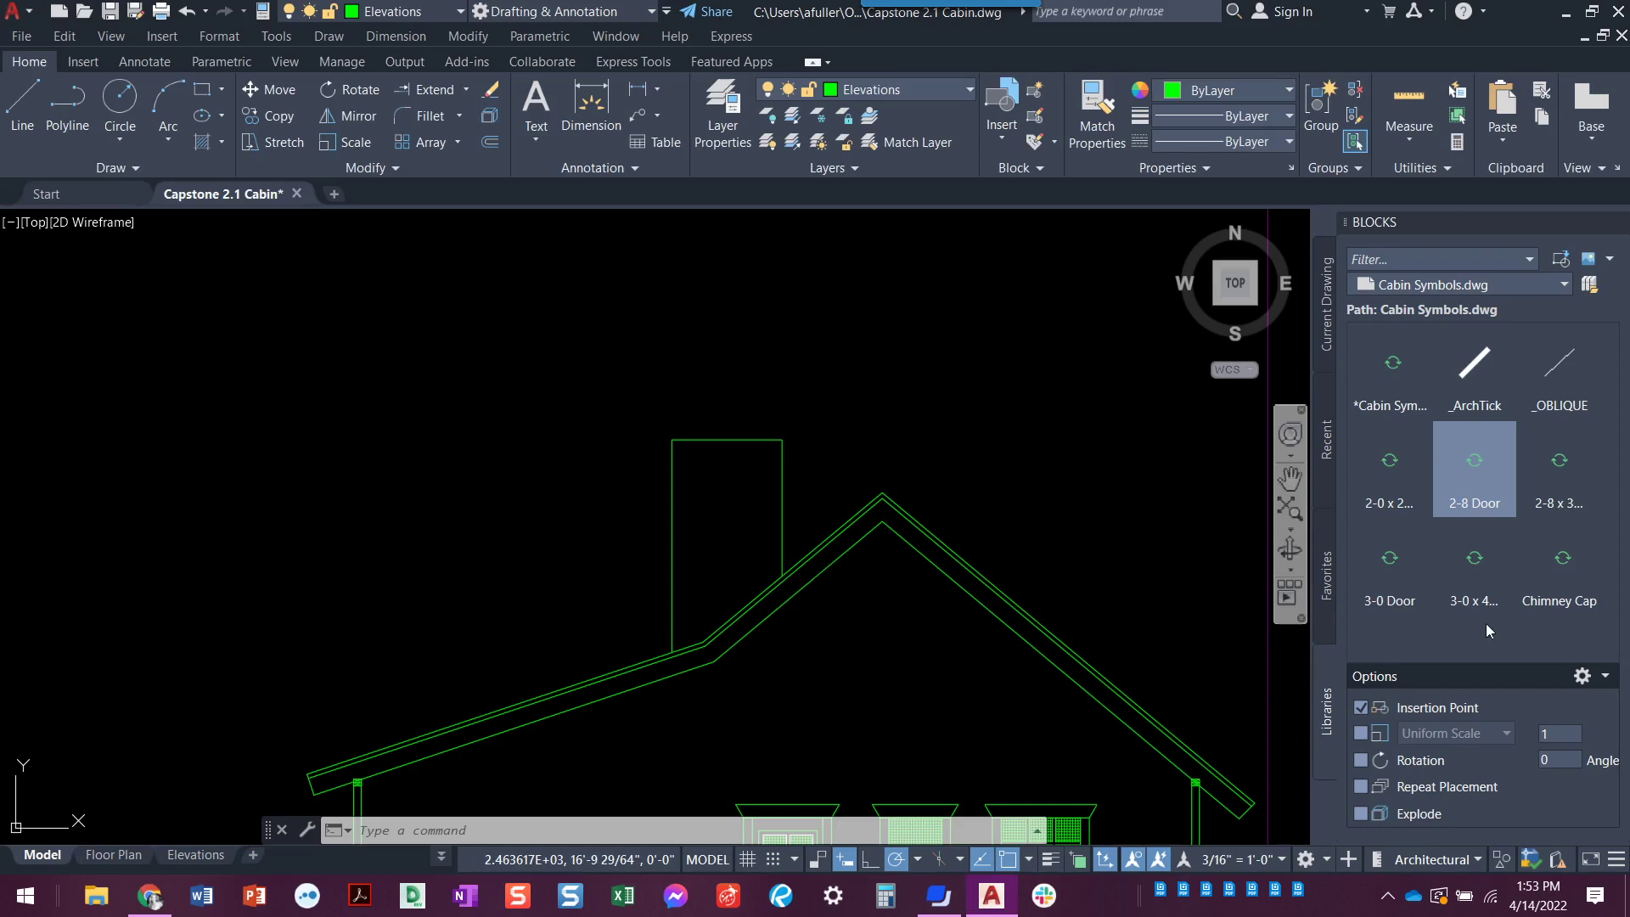
Step: Insert the Chimney Cap block at the chimney's top center, then check the reference PDF
click(1549, 571)
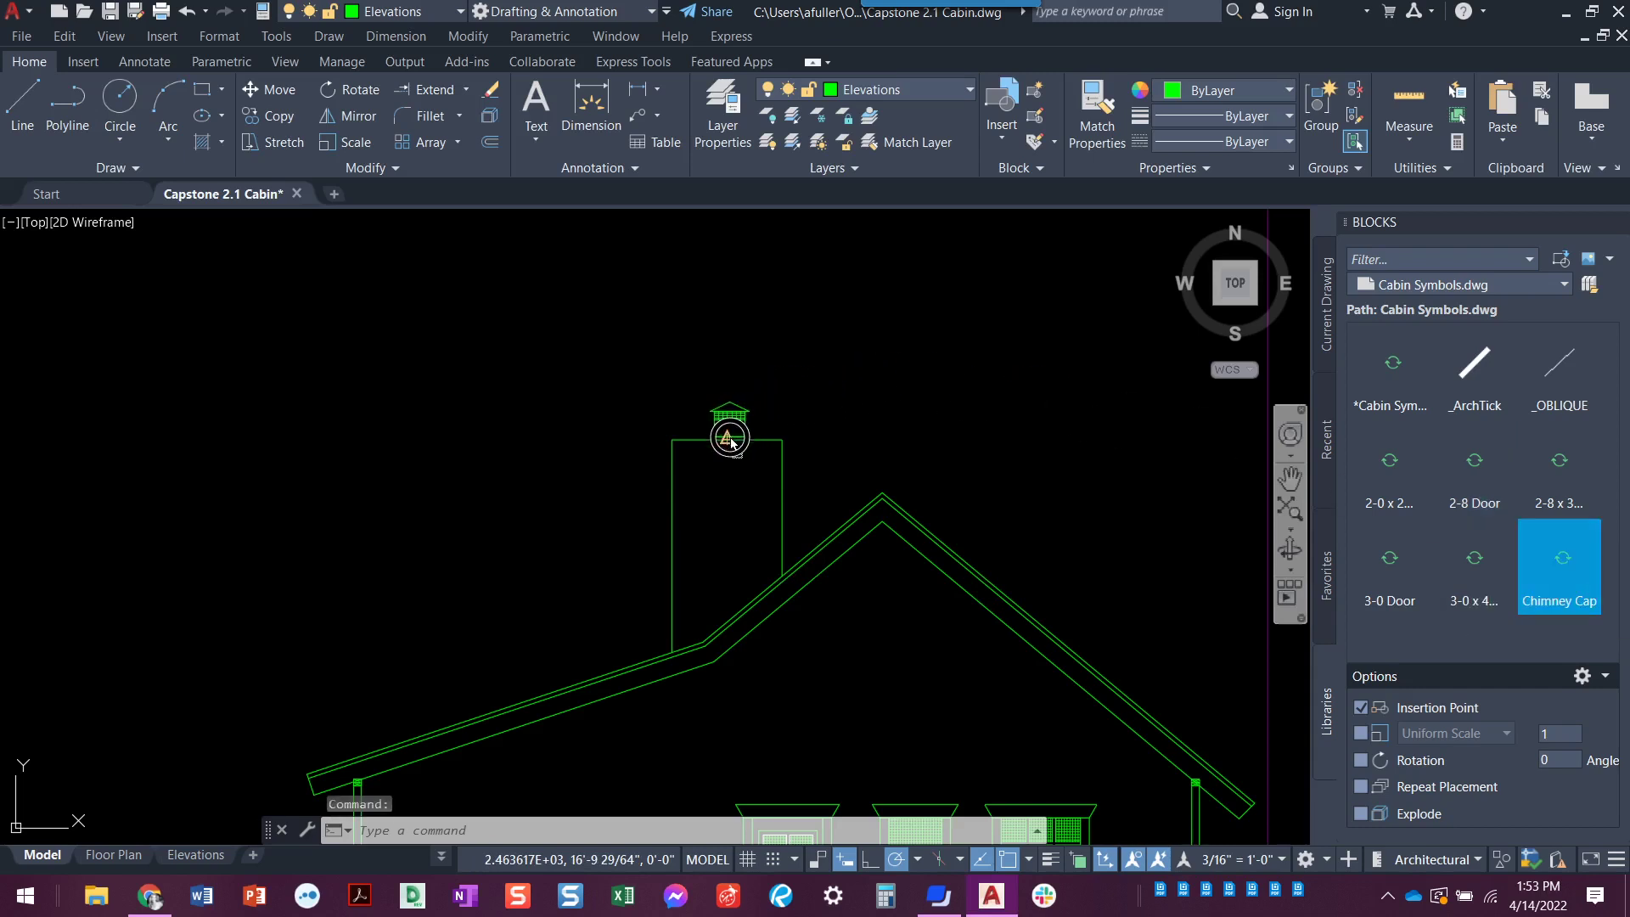
click(730, 441)
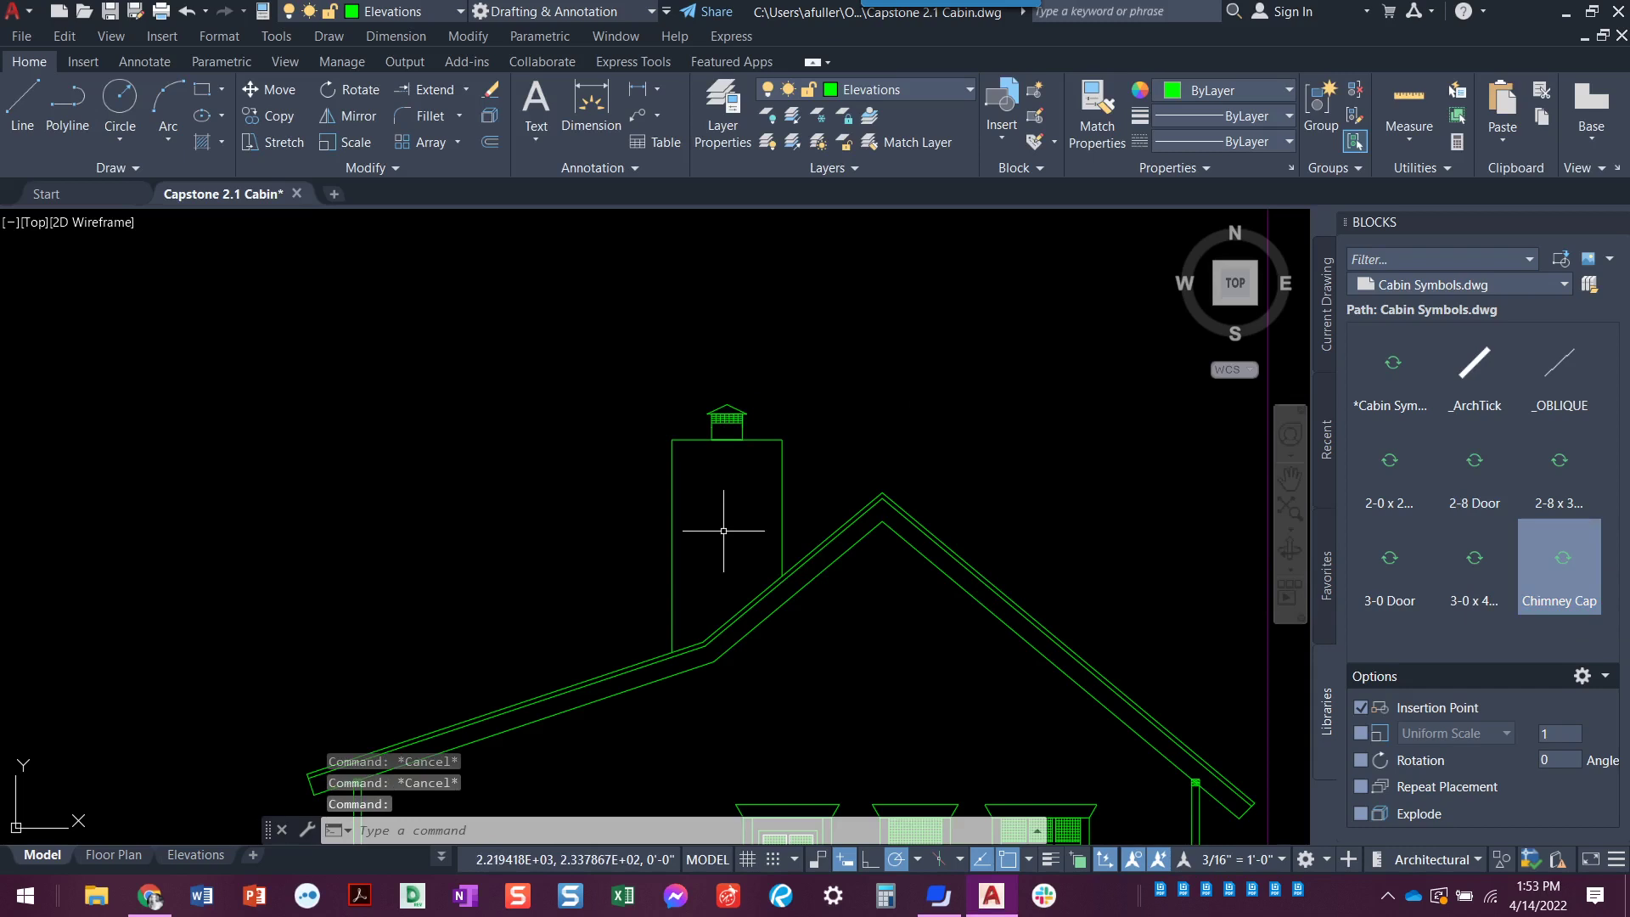
key(alt+Tab)
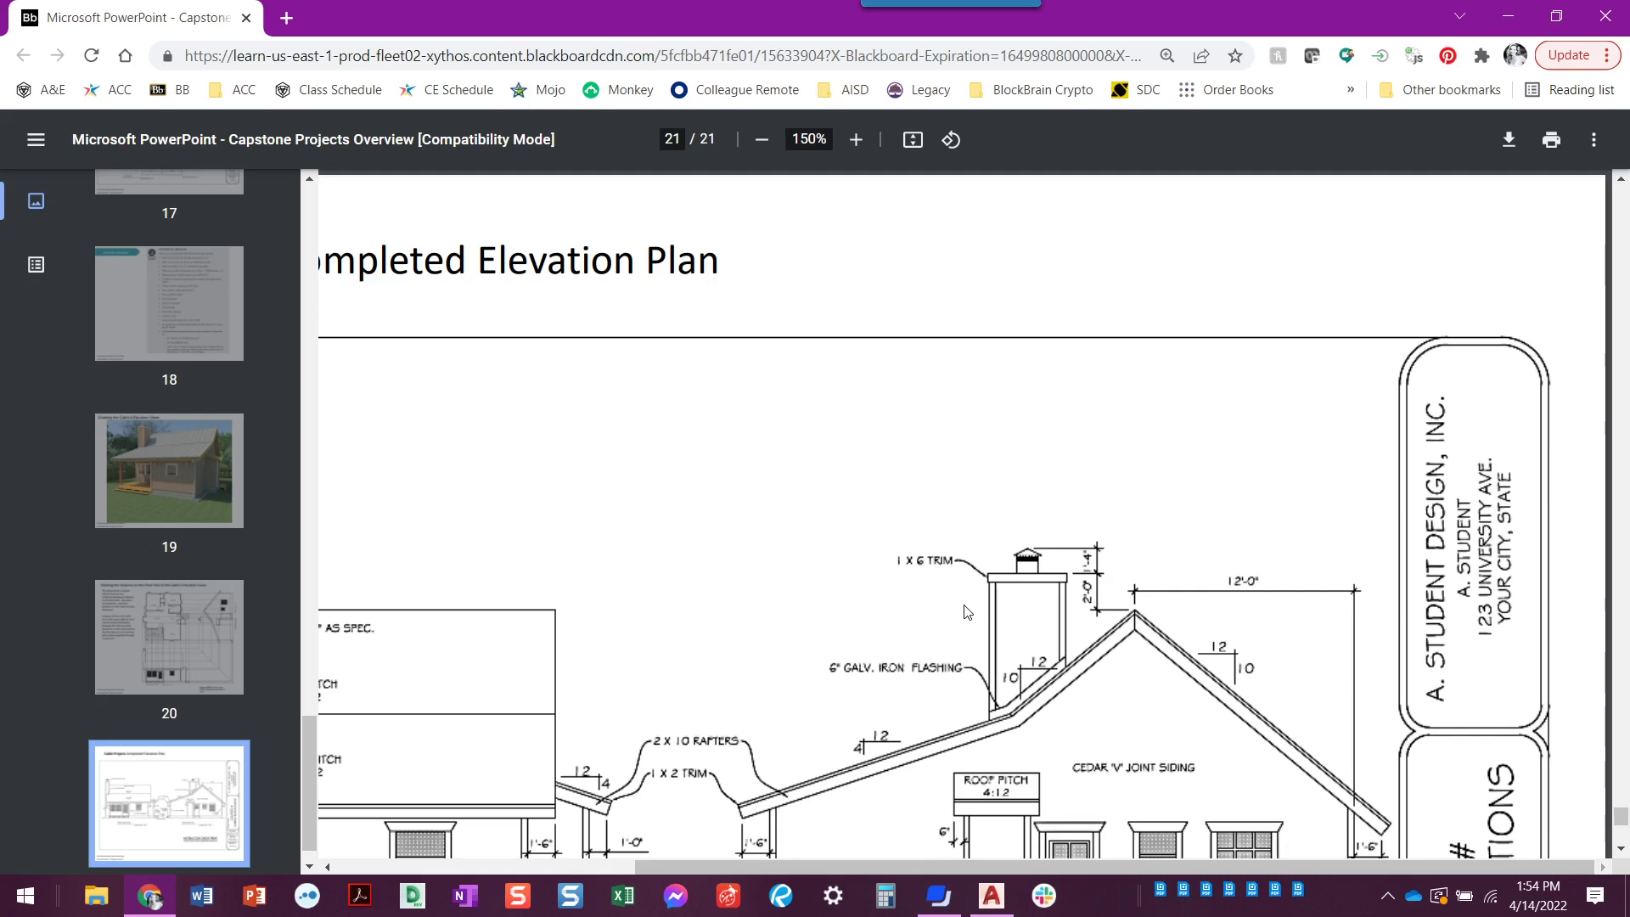
key(alt+Tab)
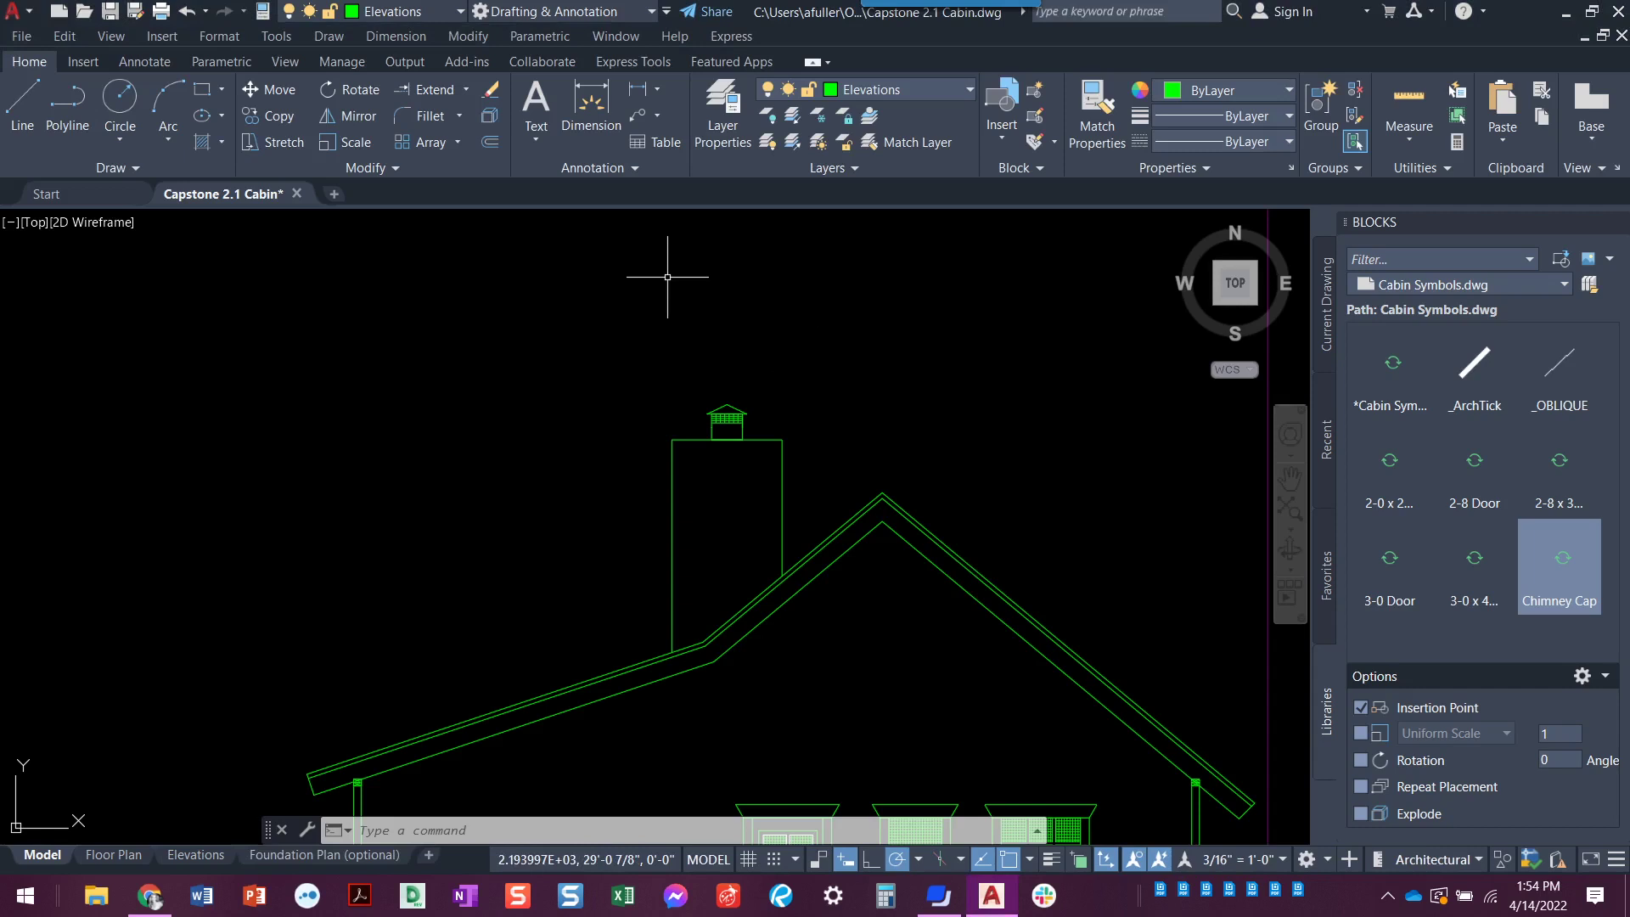
Step: Offset the chimney top line 6 inches down, checking it against the reference's 1 x 6 trim
text(o)
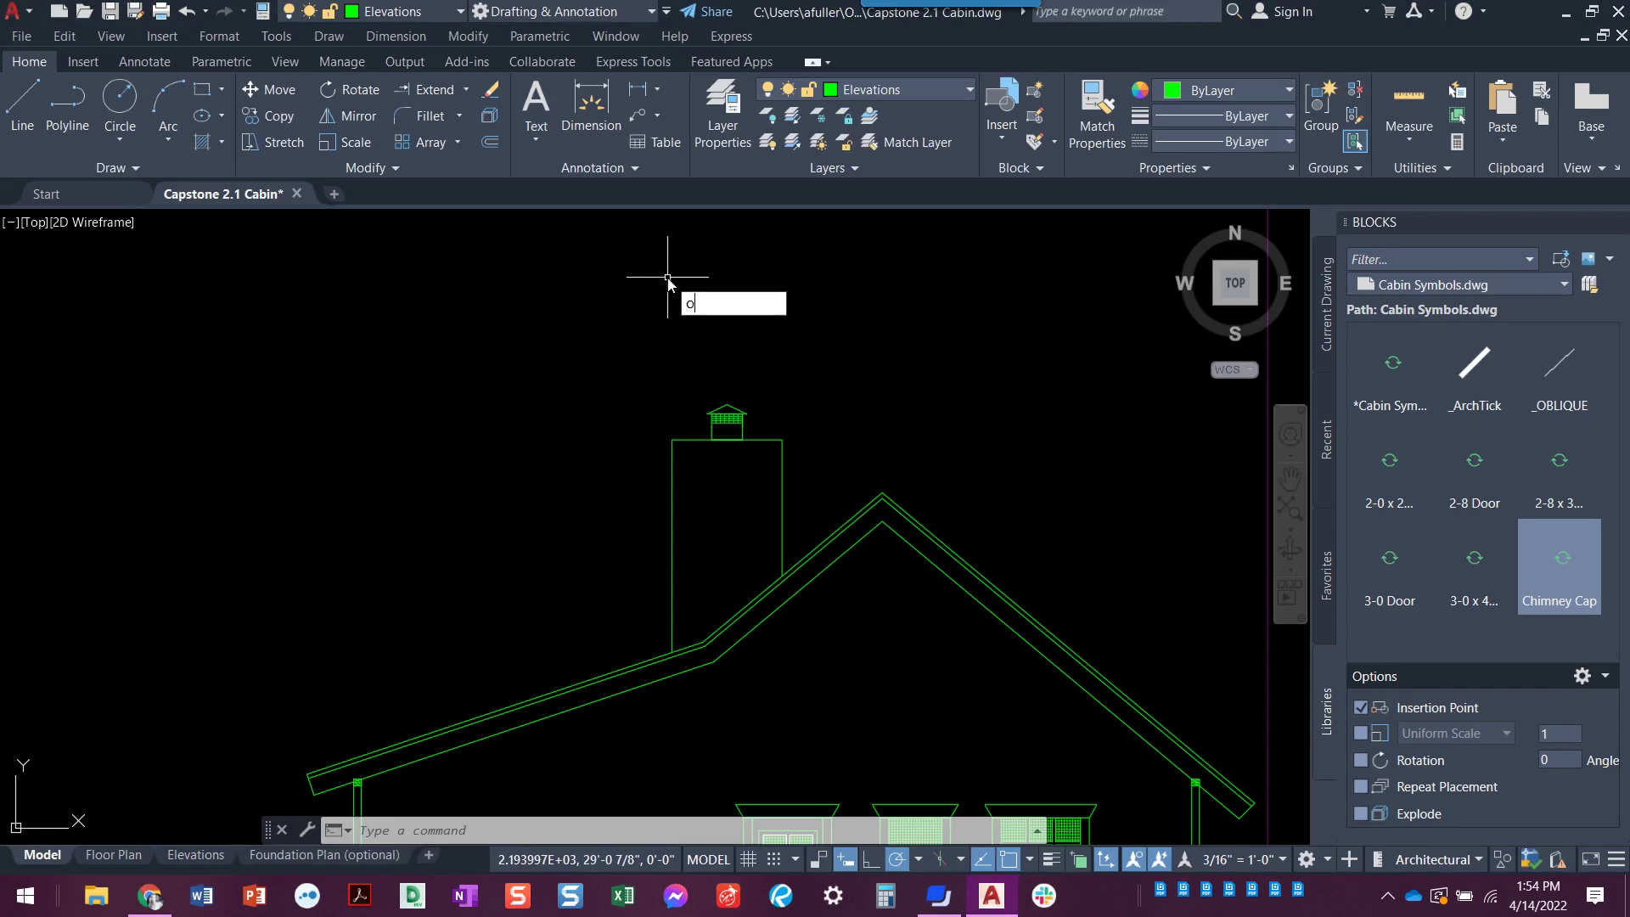
key(Return)
text(6)
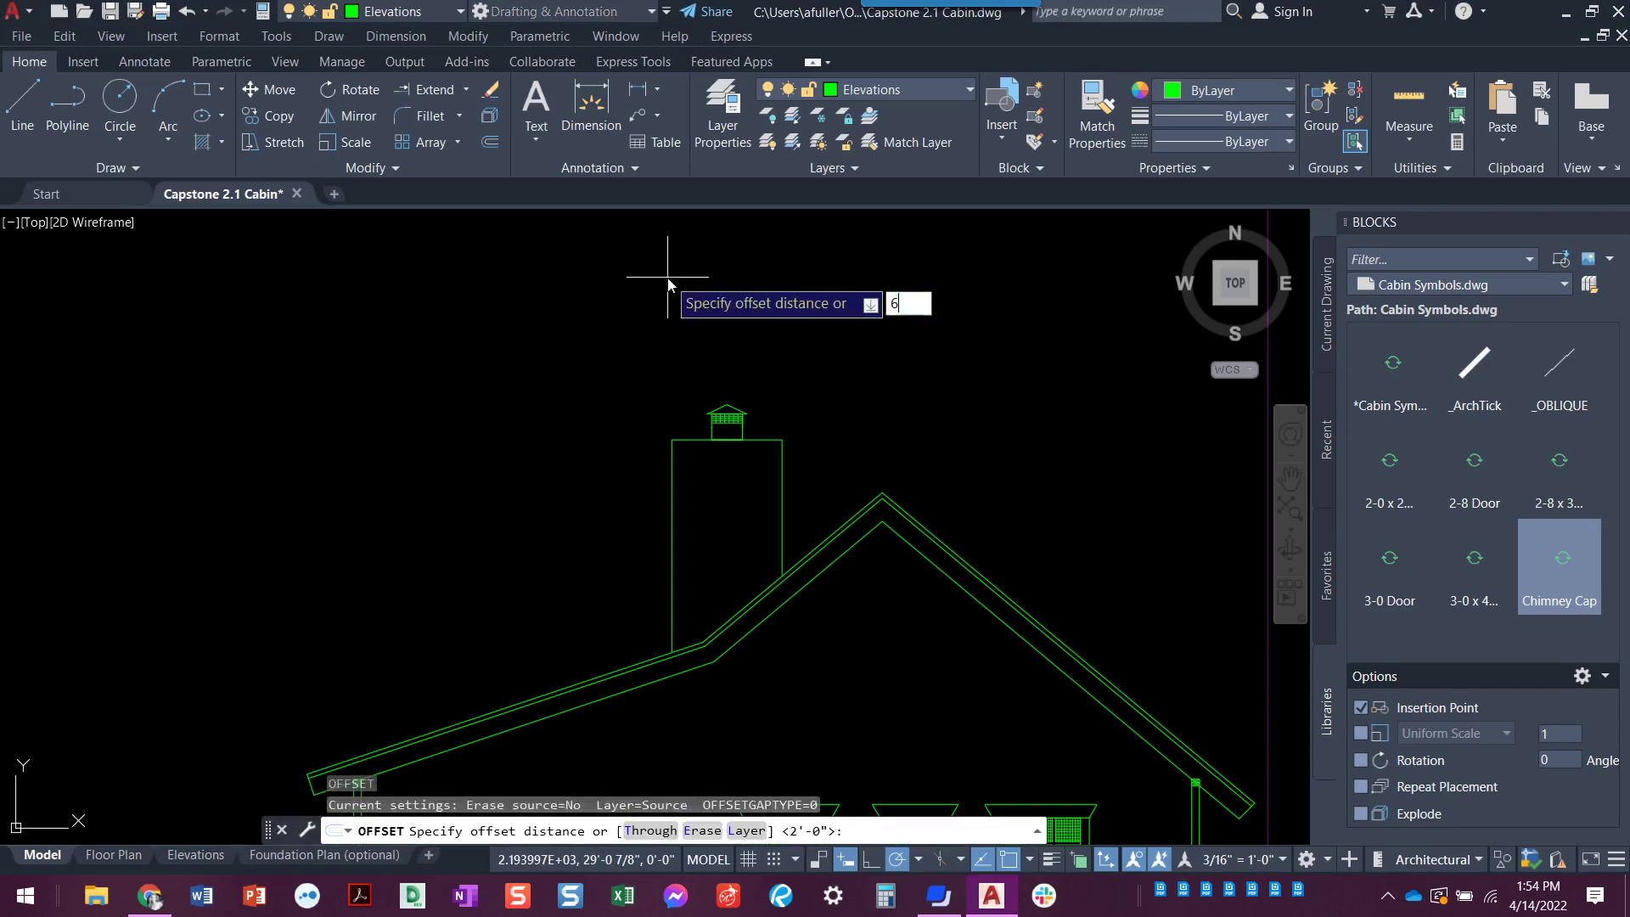
key(Return)
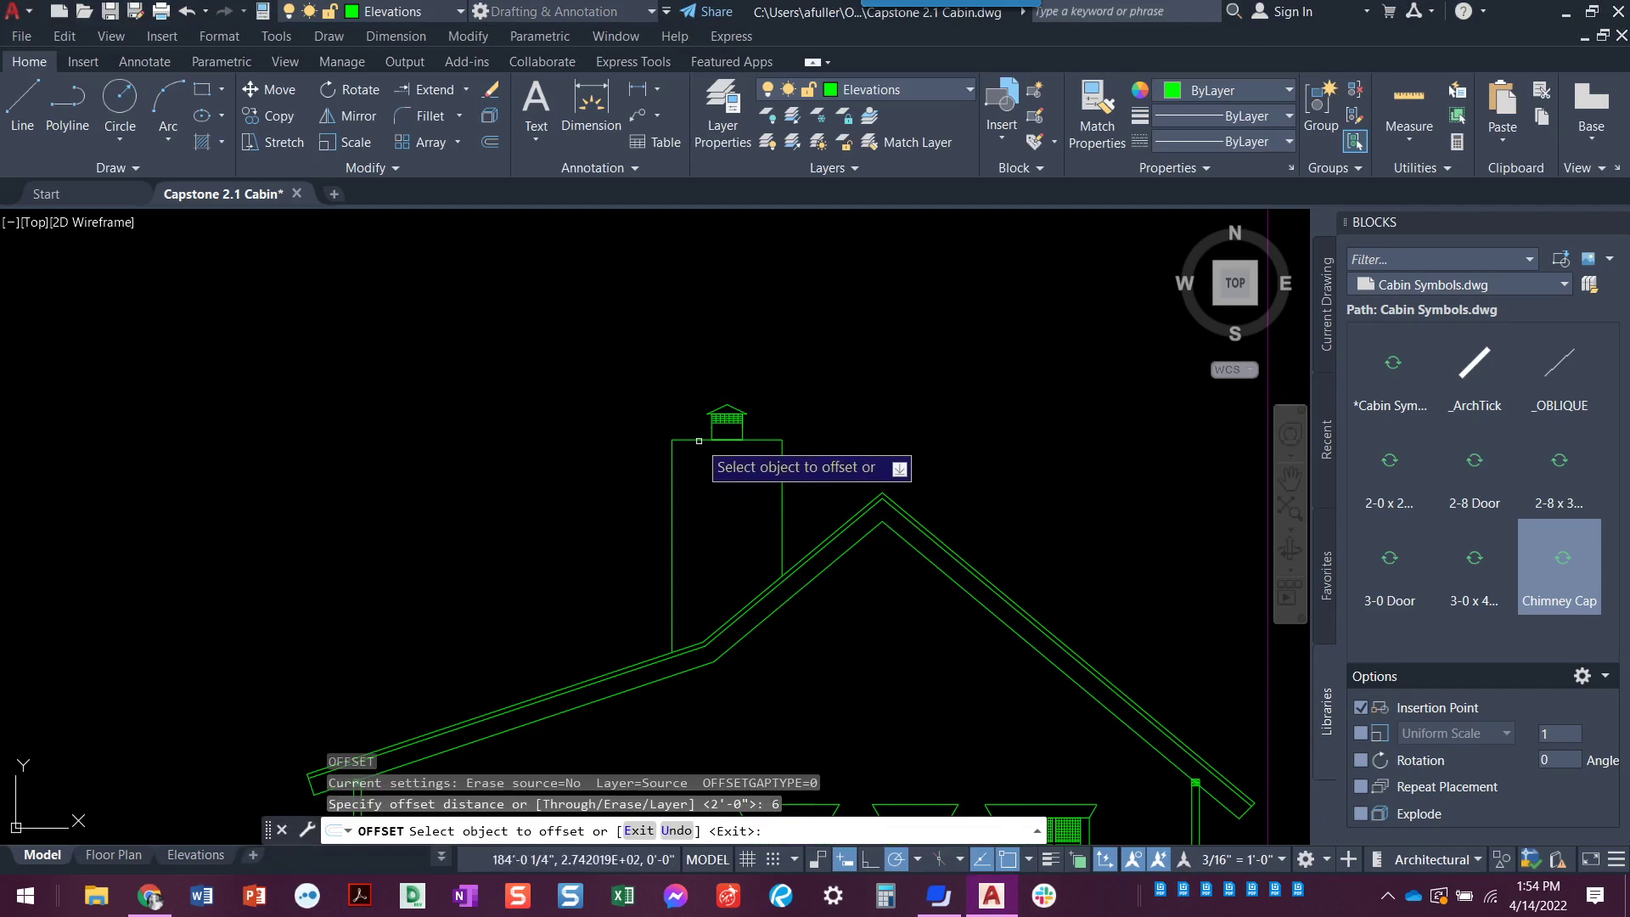
click(691, 440)
click(723, 490)
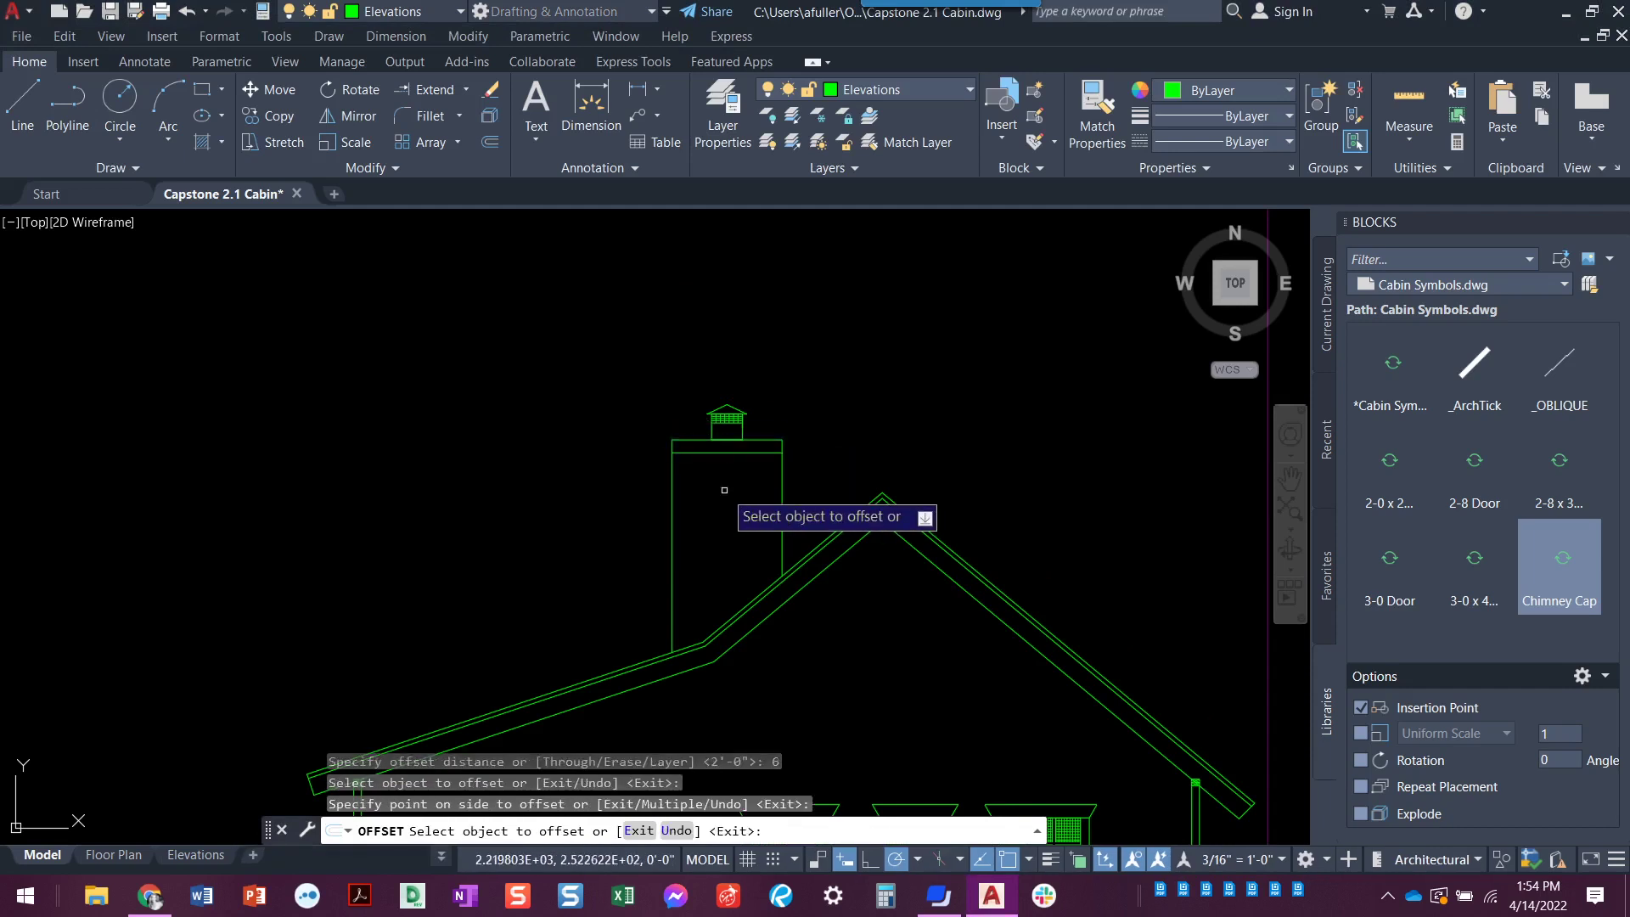
key(alt+Tab)
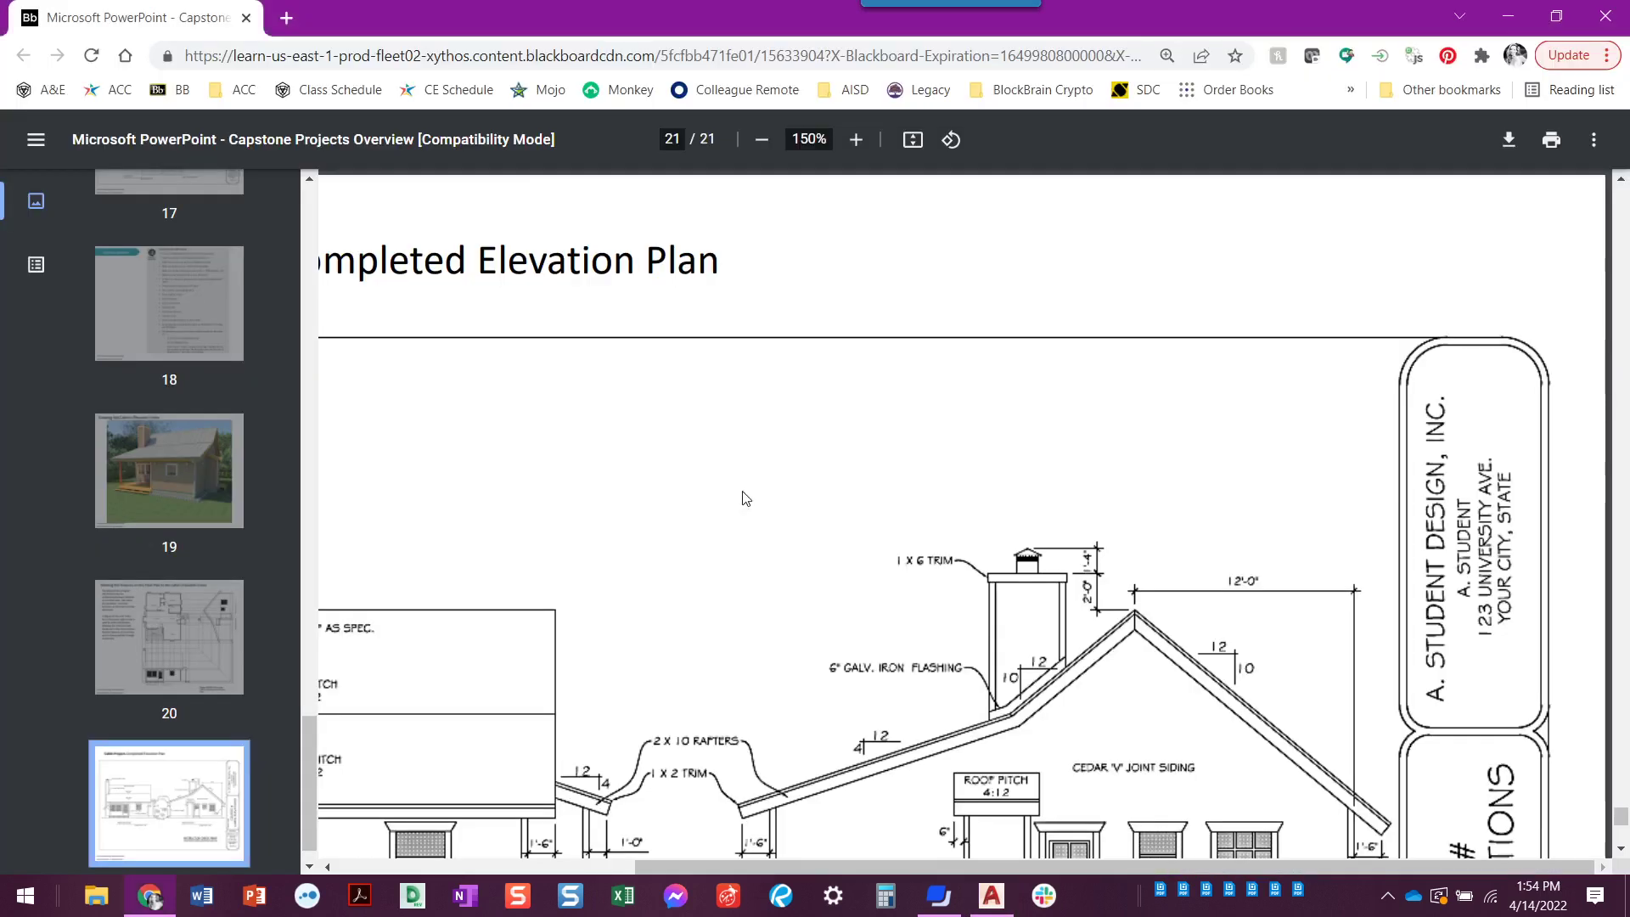
scroll(940, 674, down, 3)
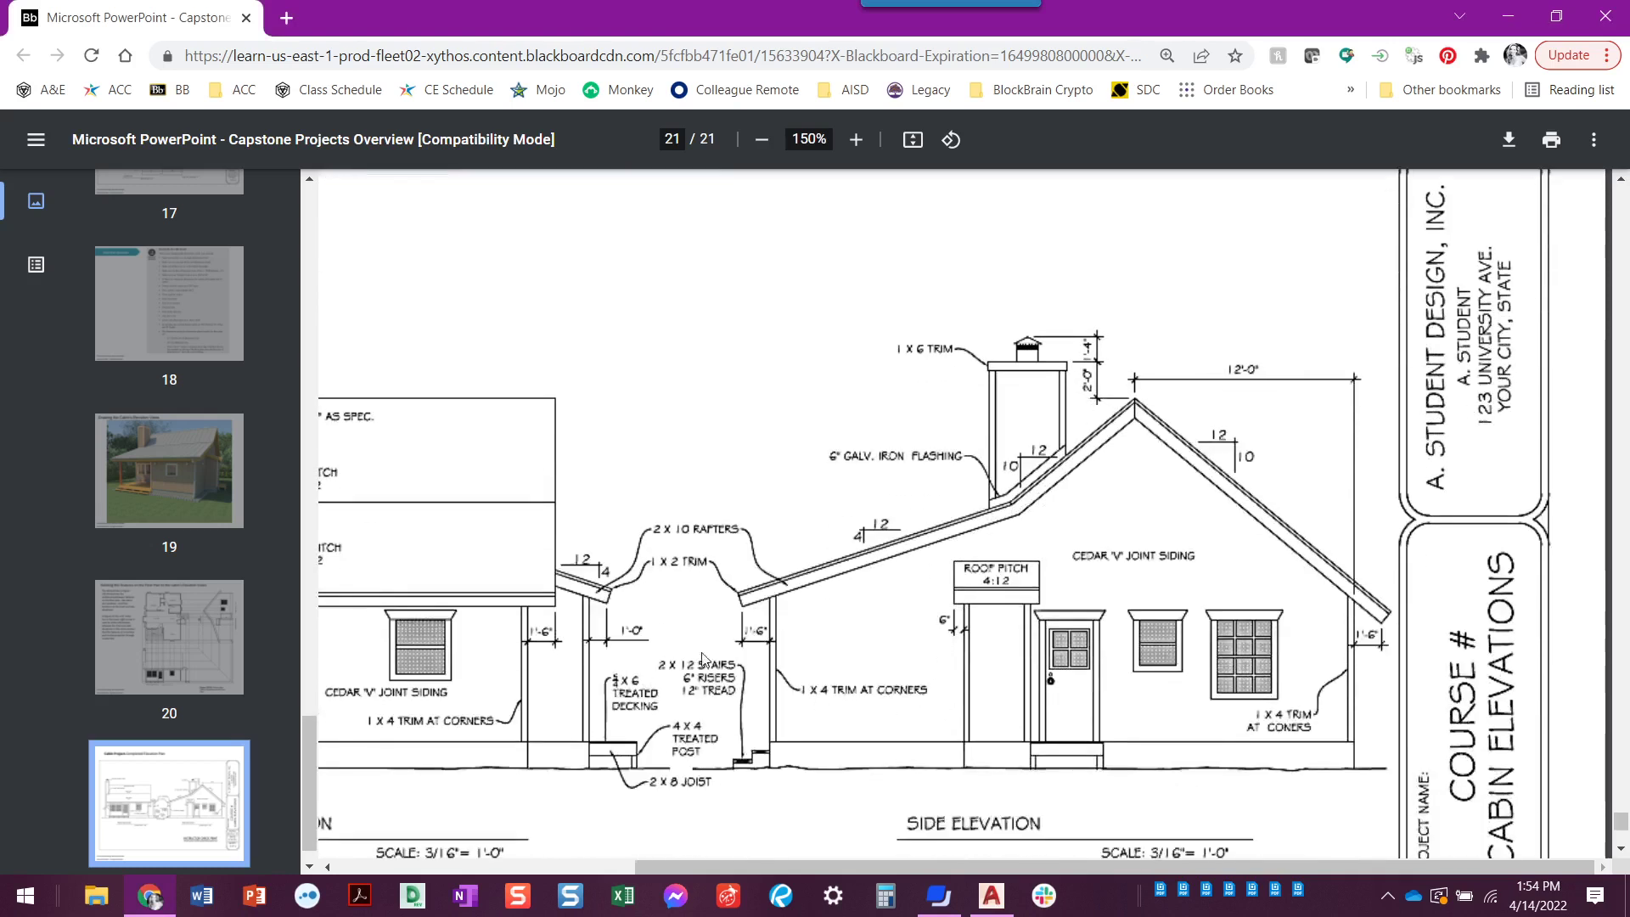
key(alt+Tab)
Step: Offset the chimney's right and left edges 3.5 inches inward
scroll(748, 520, down, 4)
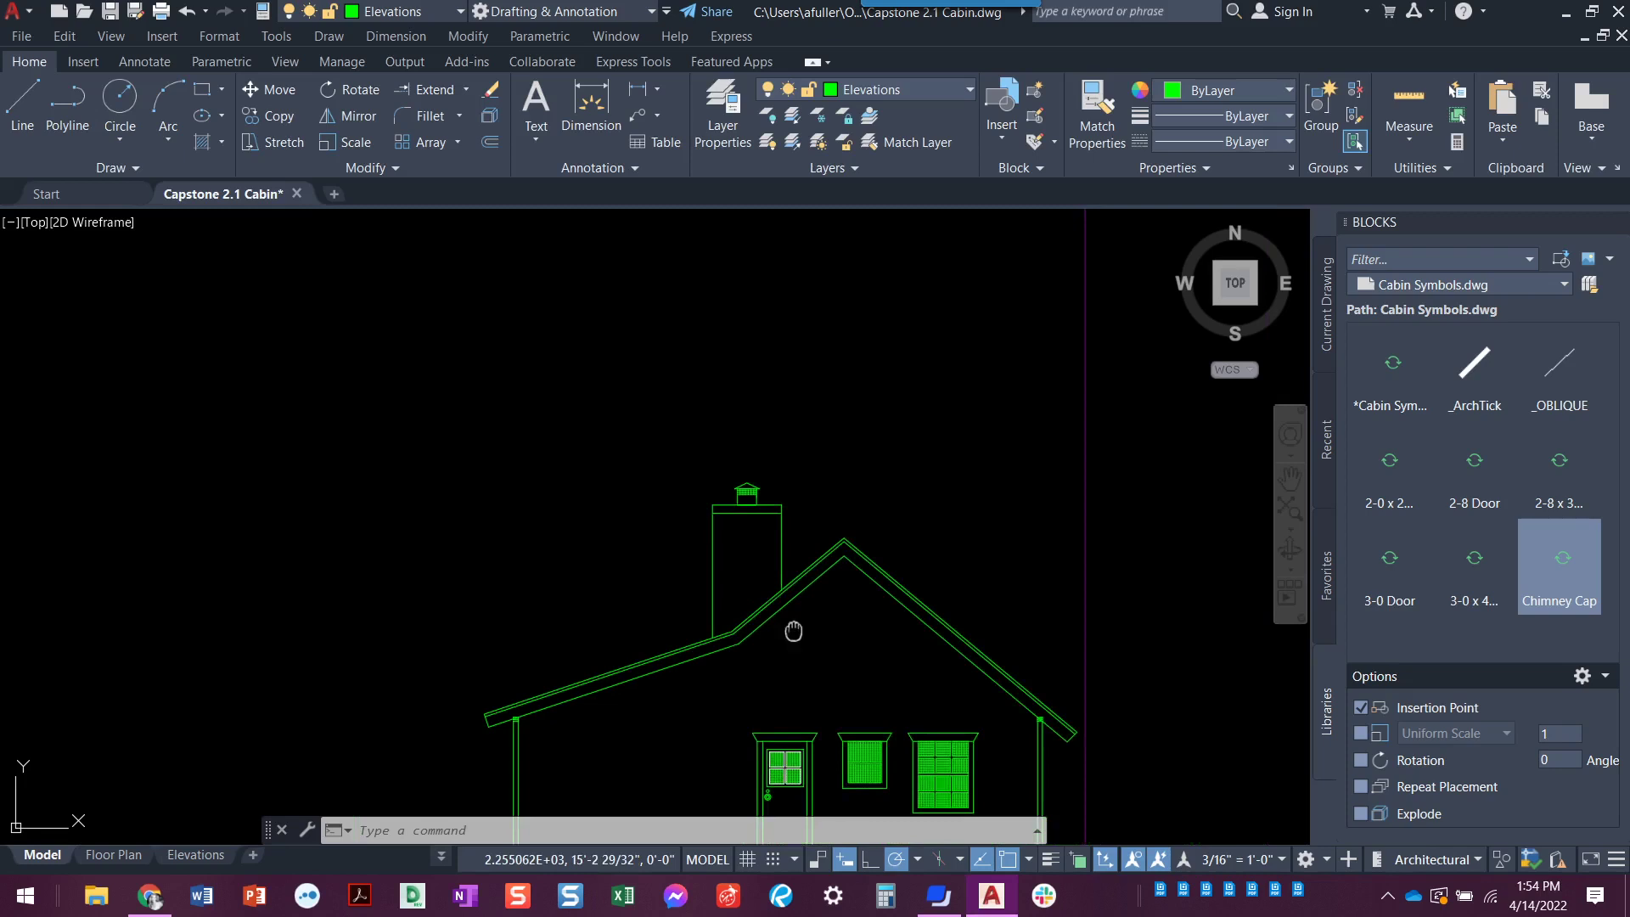
scroll(798, 591, up, 2)
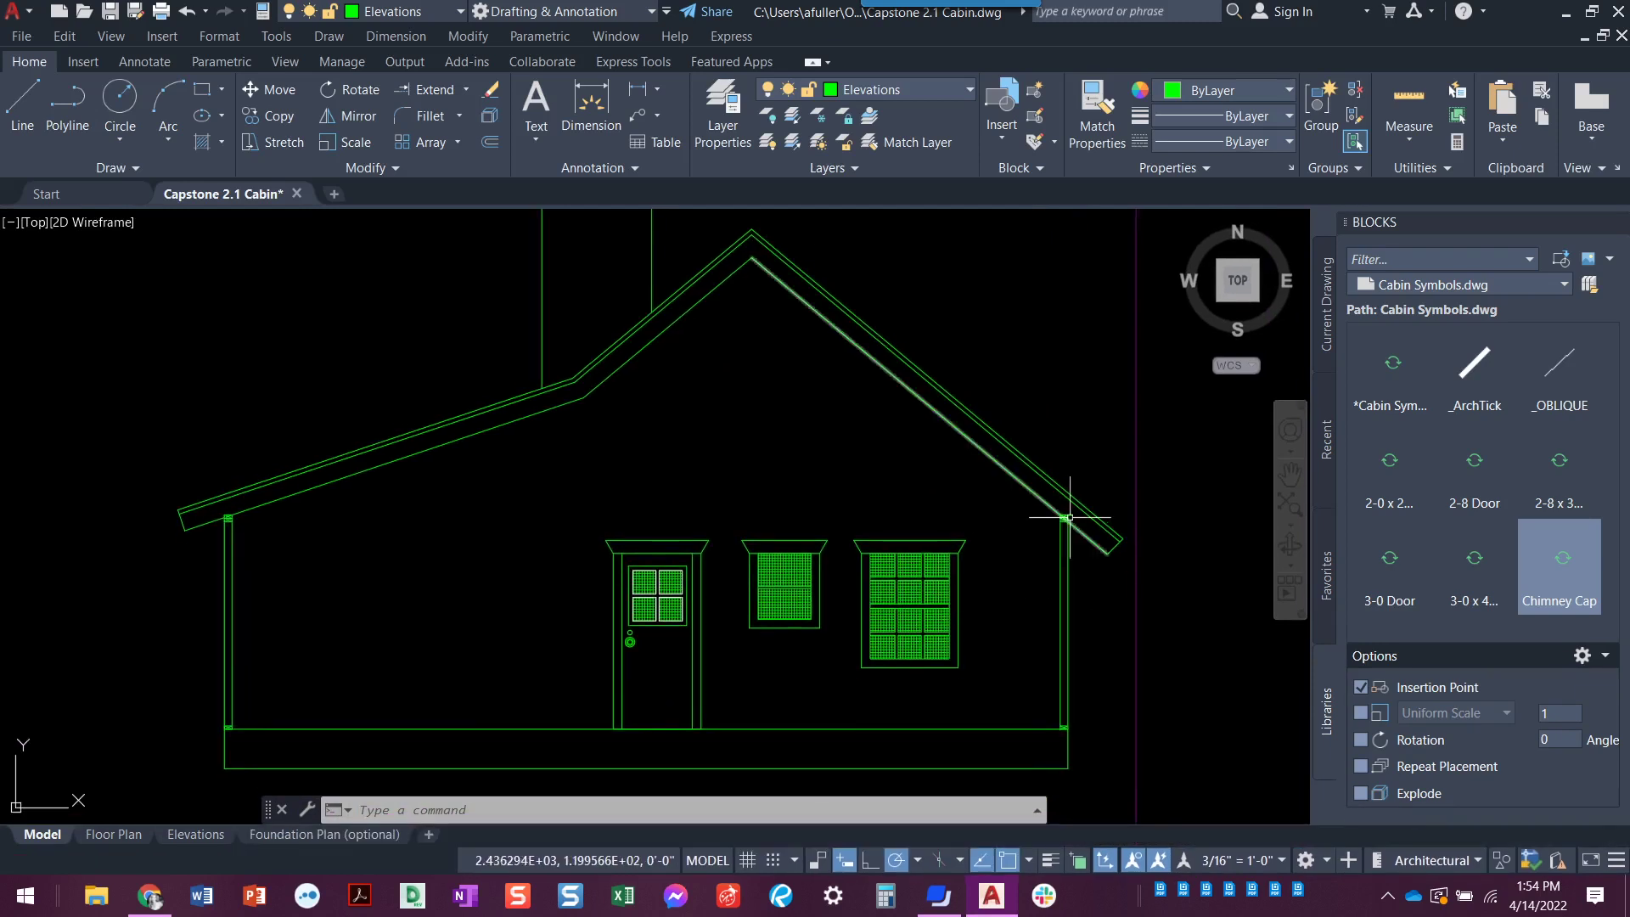
mouse_move(838, 461)
middle_down()
mouse_move(790, 571)
mouse_move(806, 595)
middle_up()
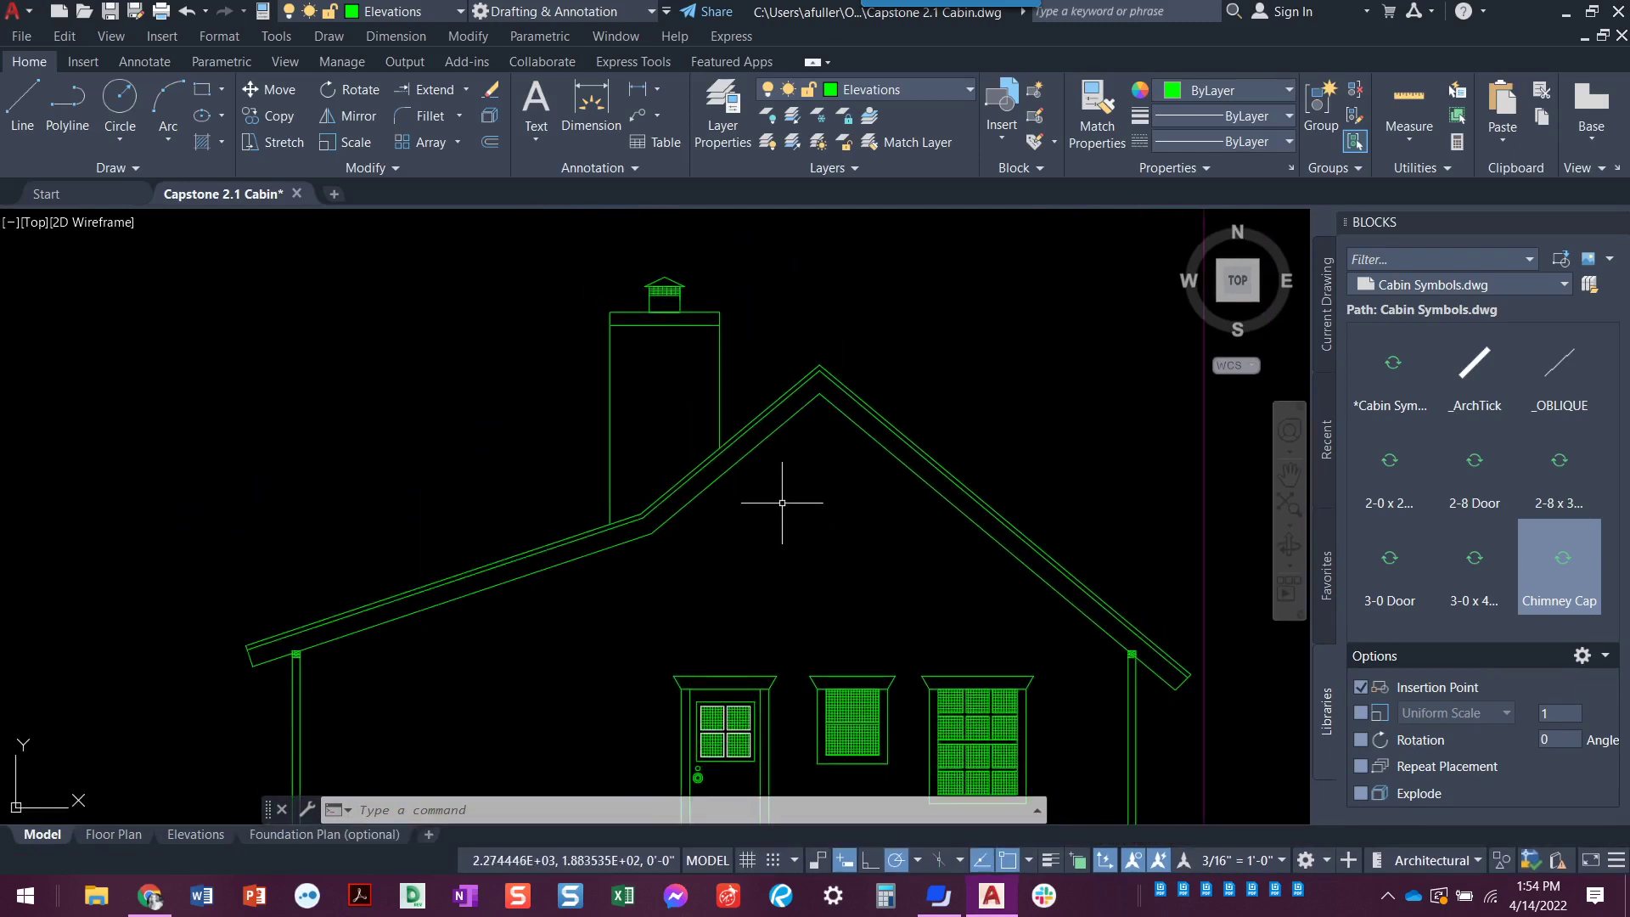
key(Escape)
key(Escape)
text(o)
key(Return)
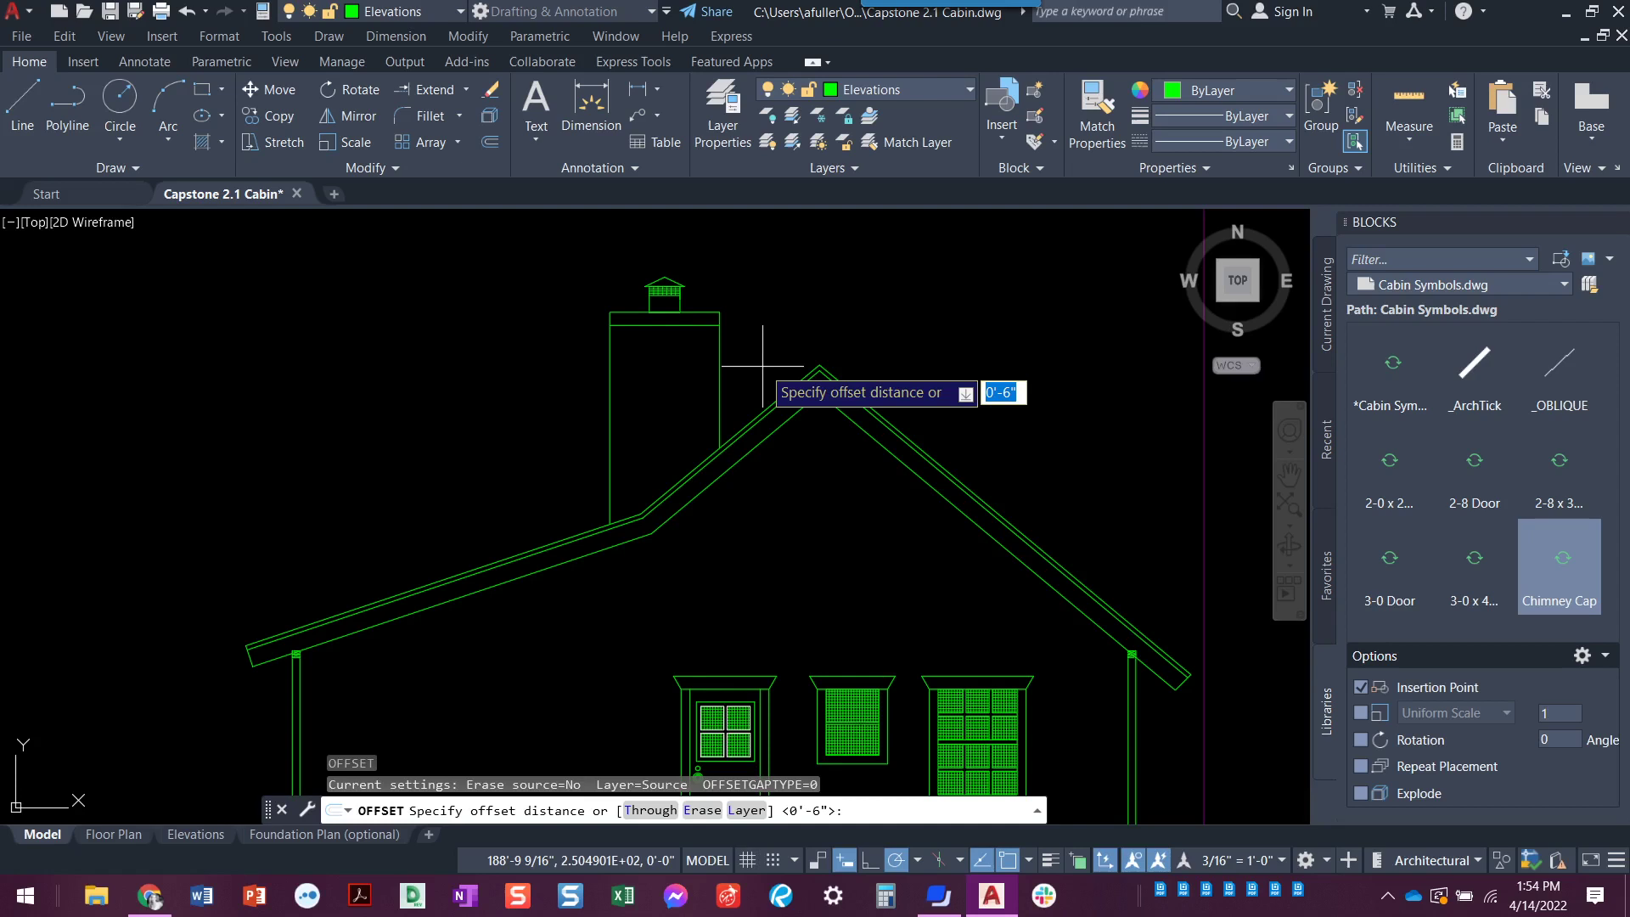
text(3.5)
key(Return)
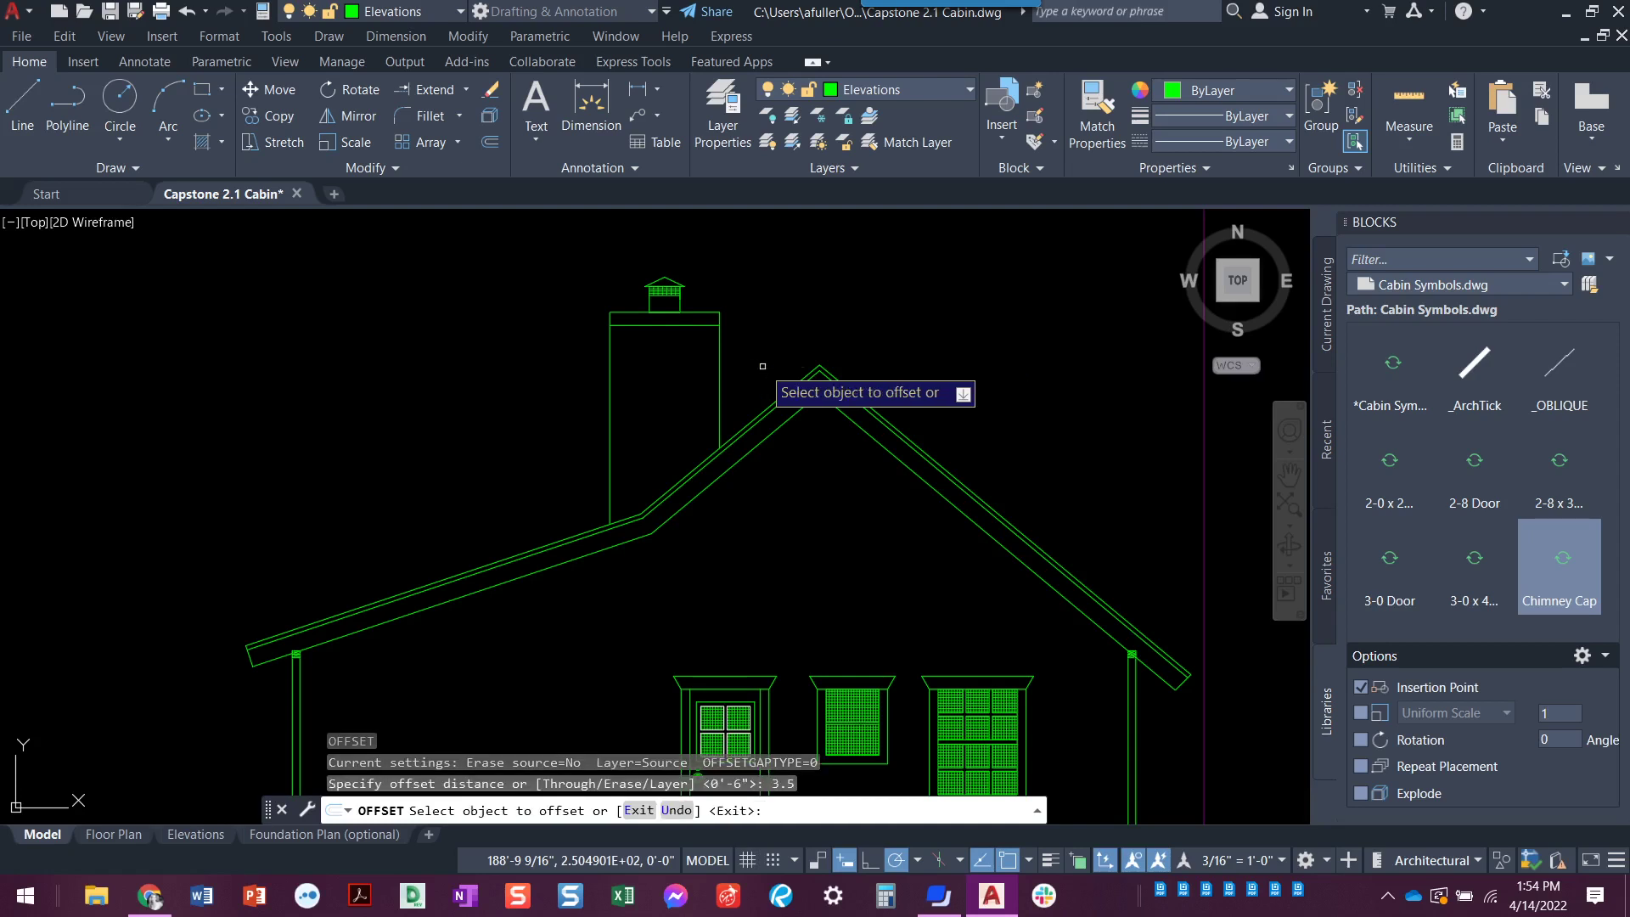
click(719, 363)
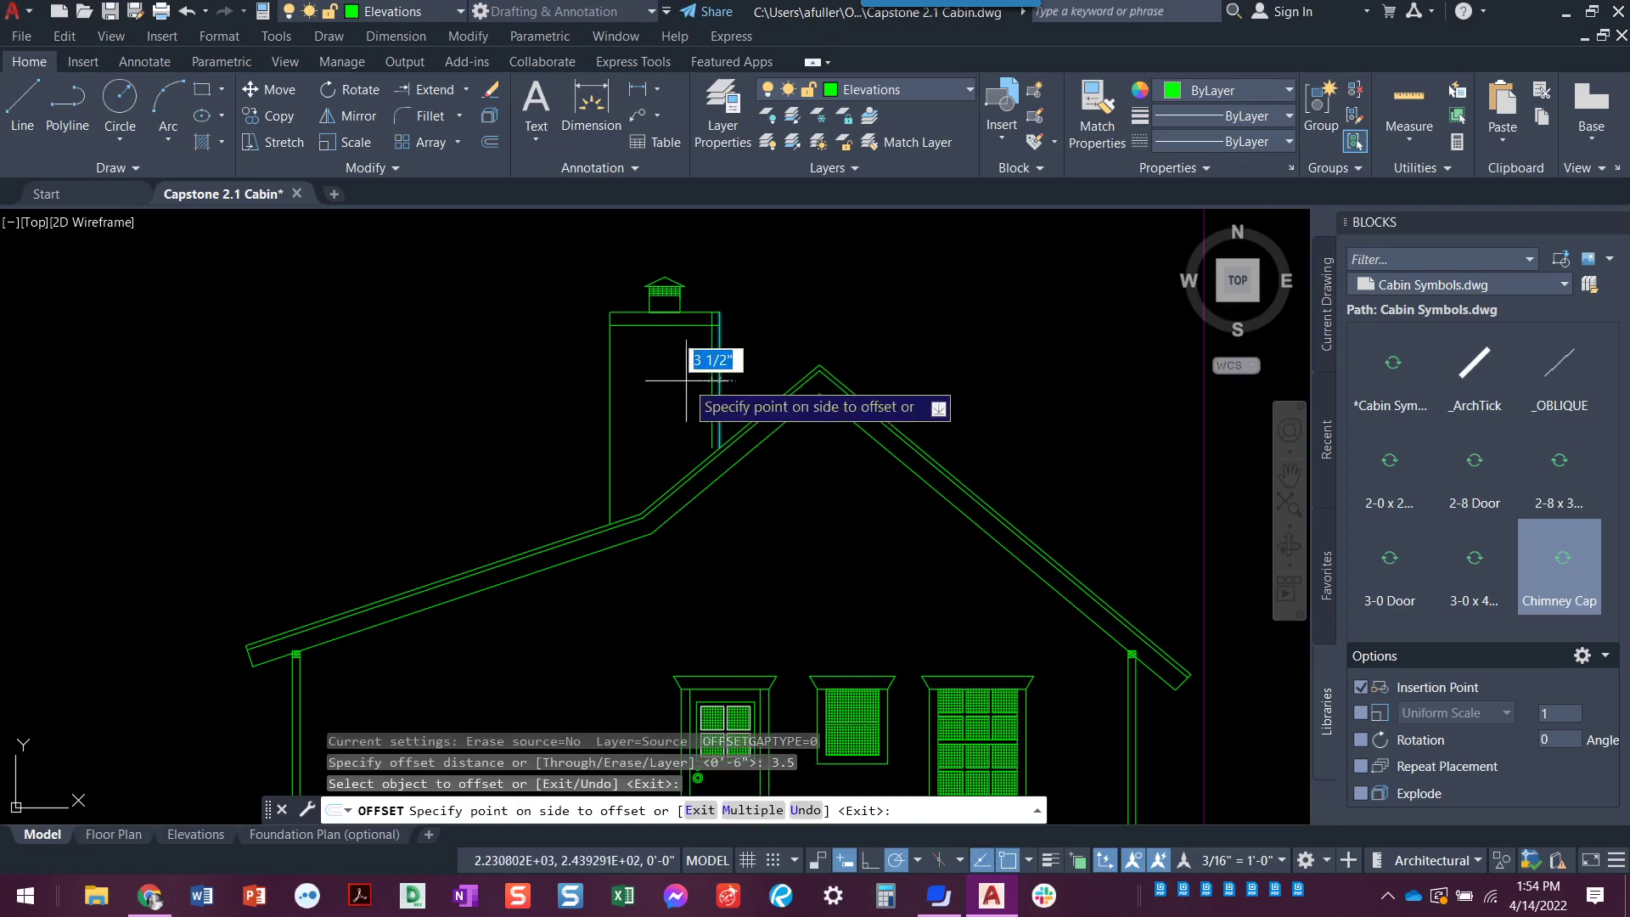
click(625, 388)
click(610, 398)
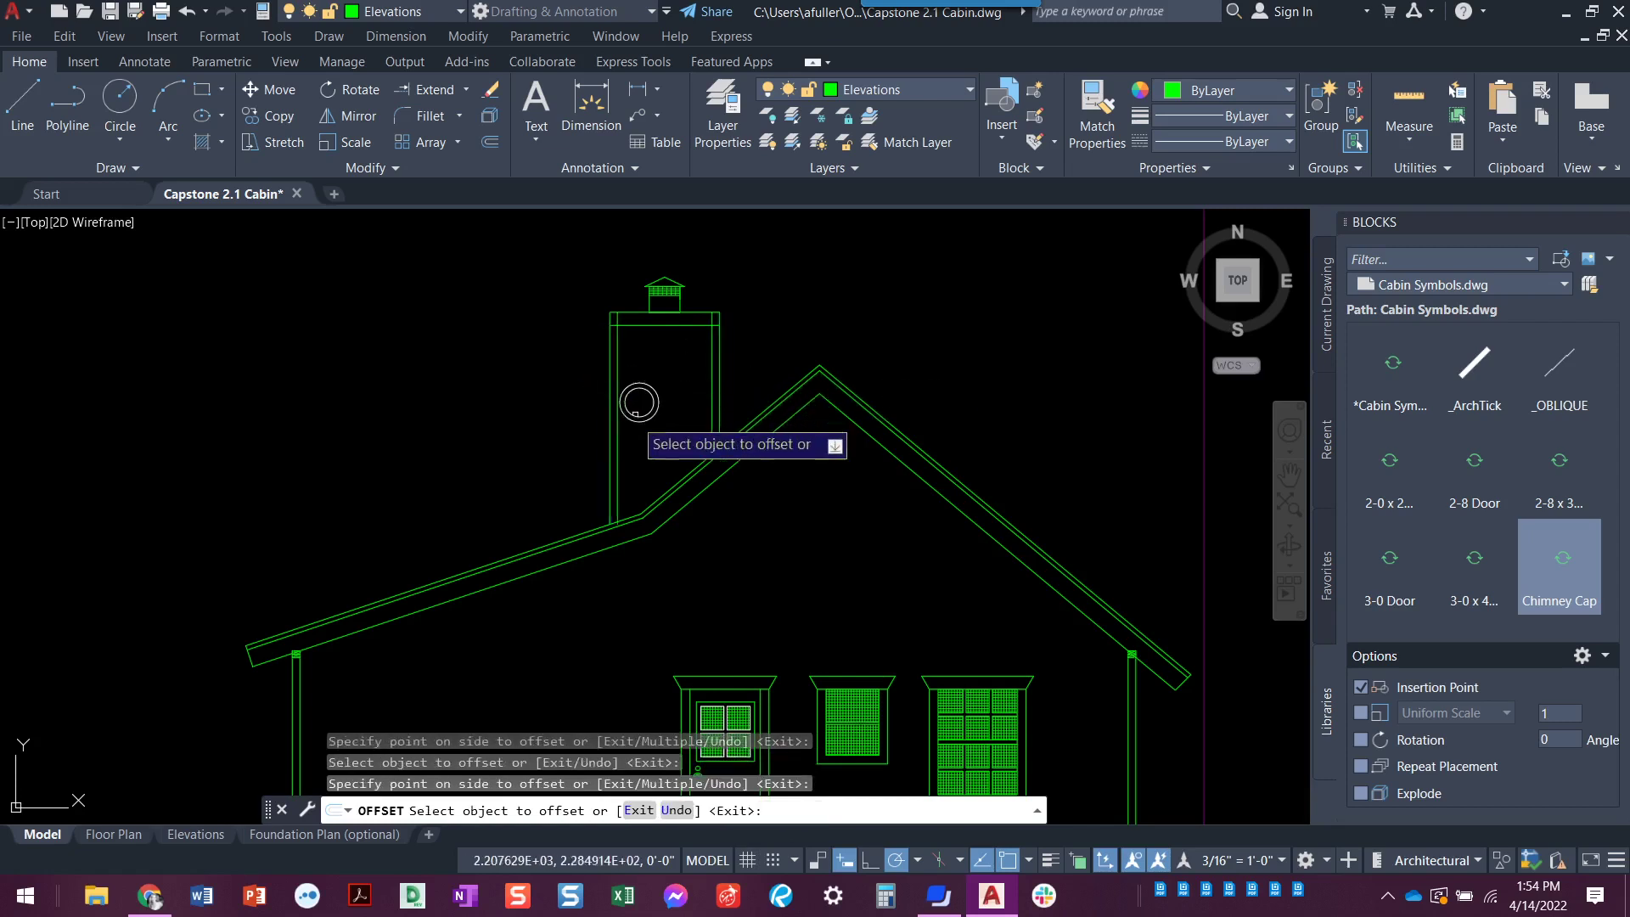
scroll(638, 402, up, 6)
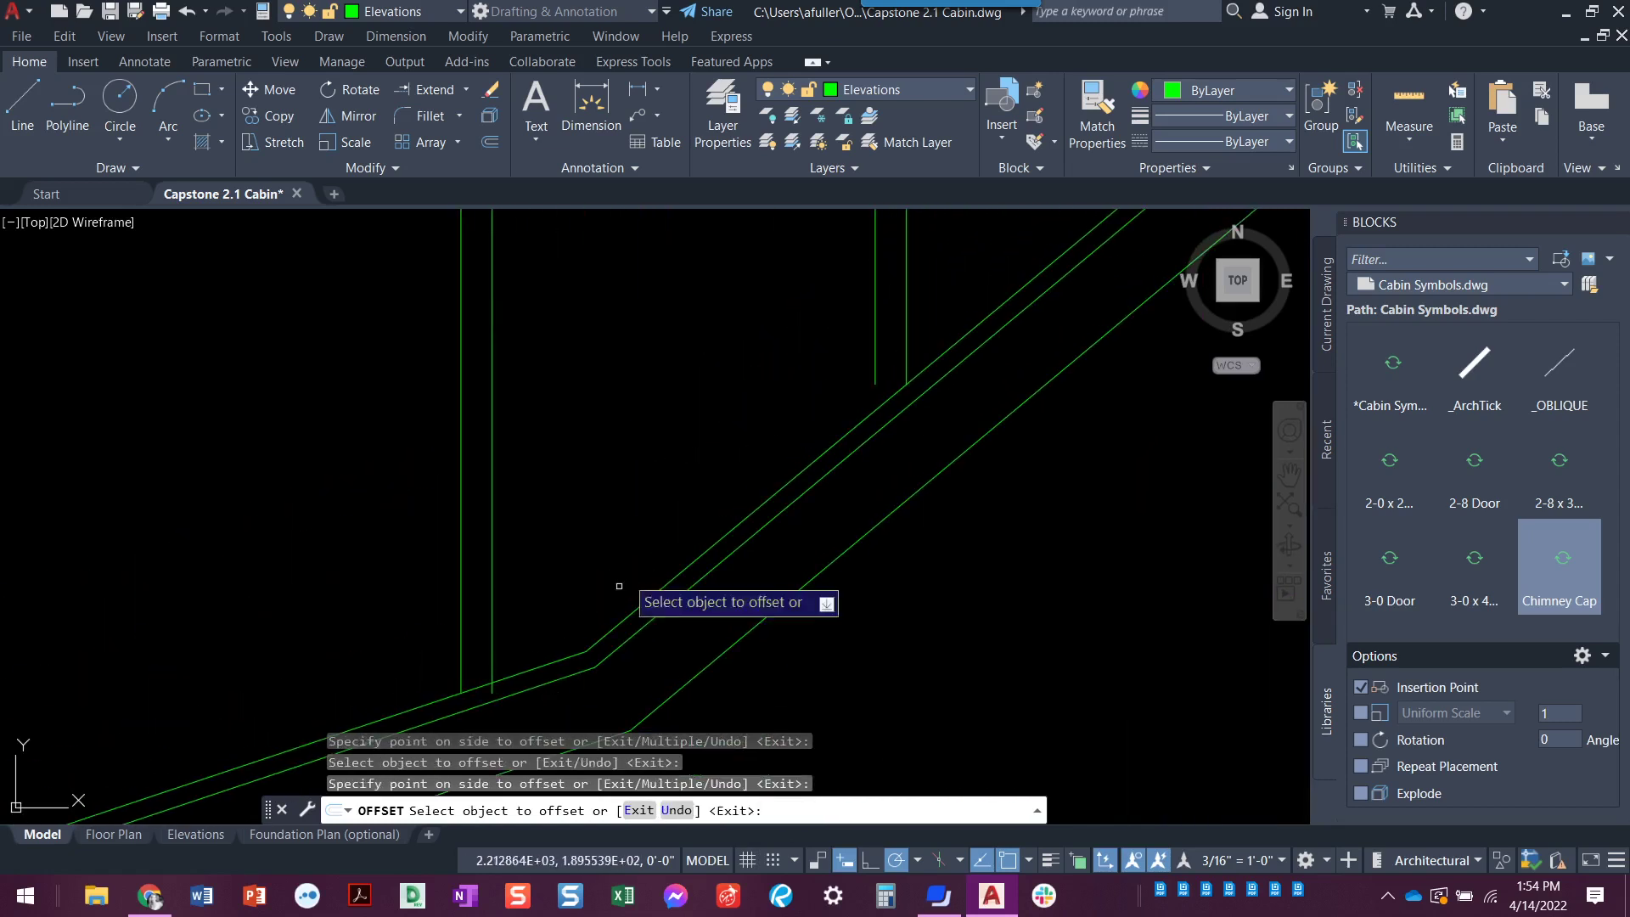
key(Escape)
click(433, 89)
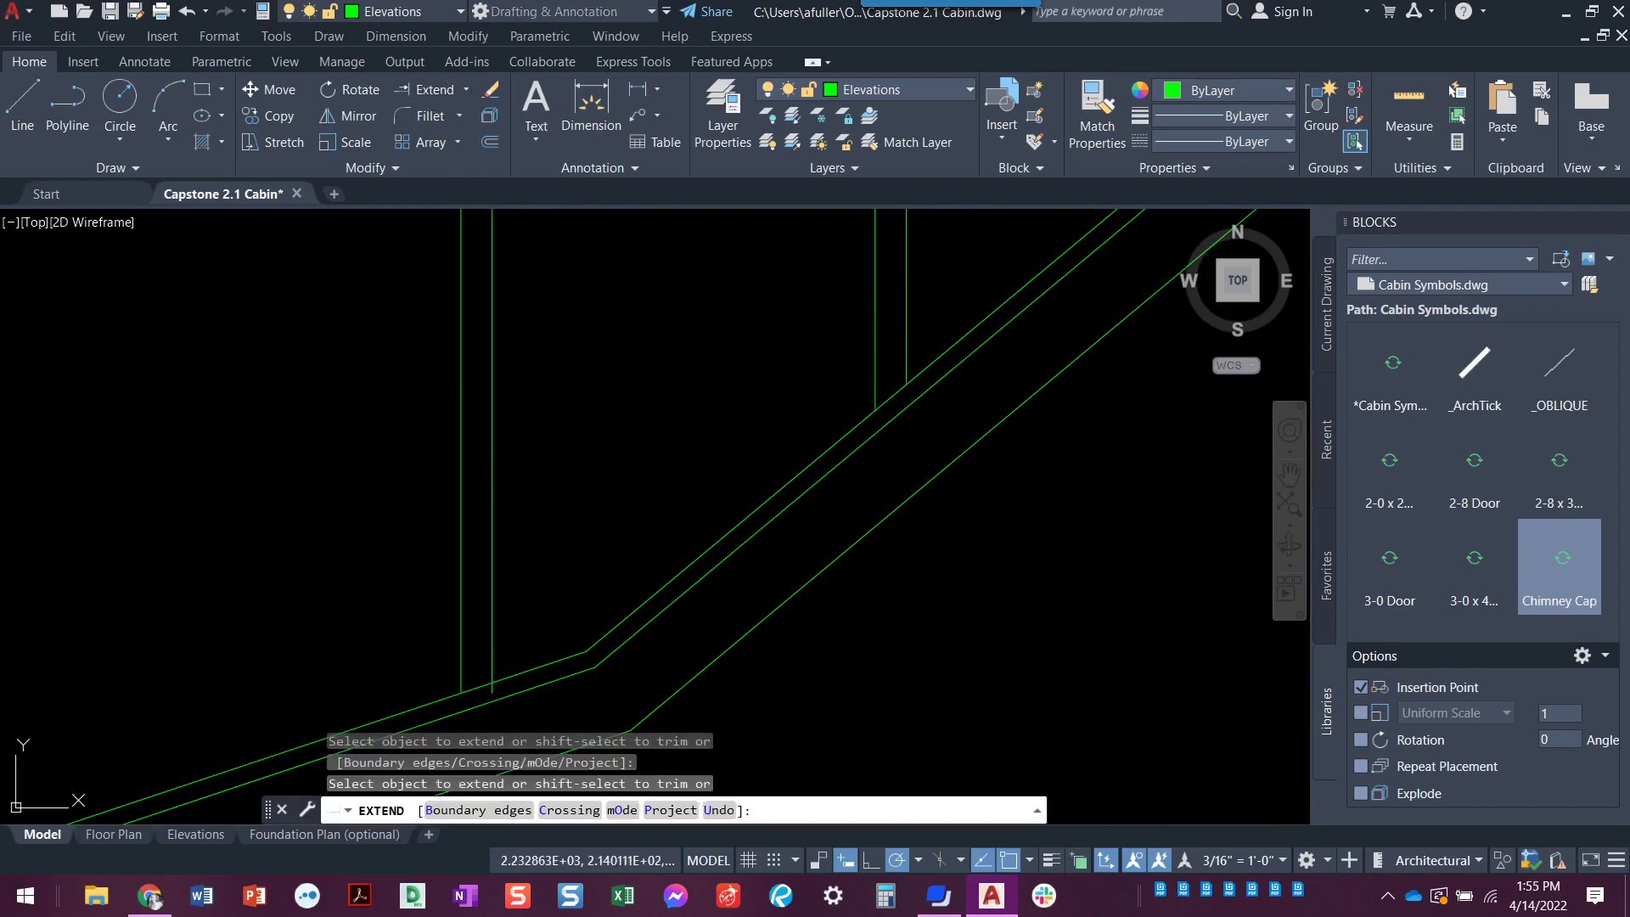
Step: Switch from Extend to the Trim tool; the first trim attempt is cancelled
key(Return)
click(466, 90)
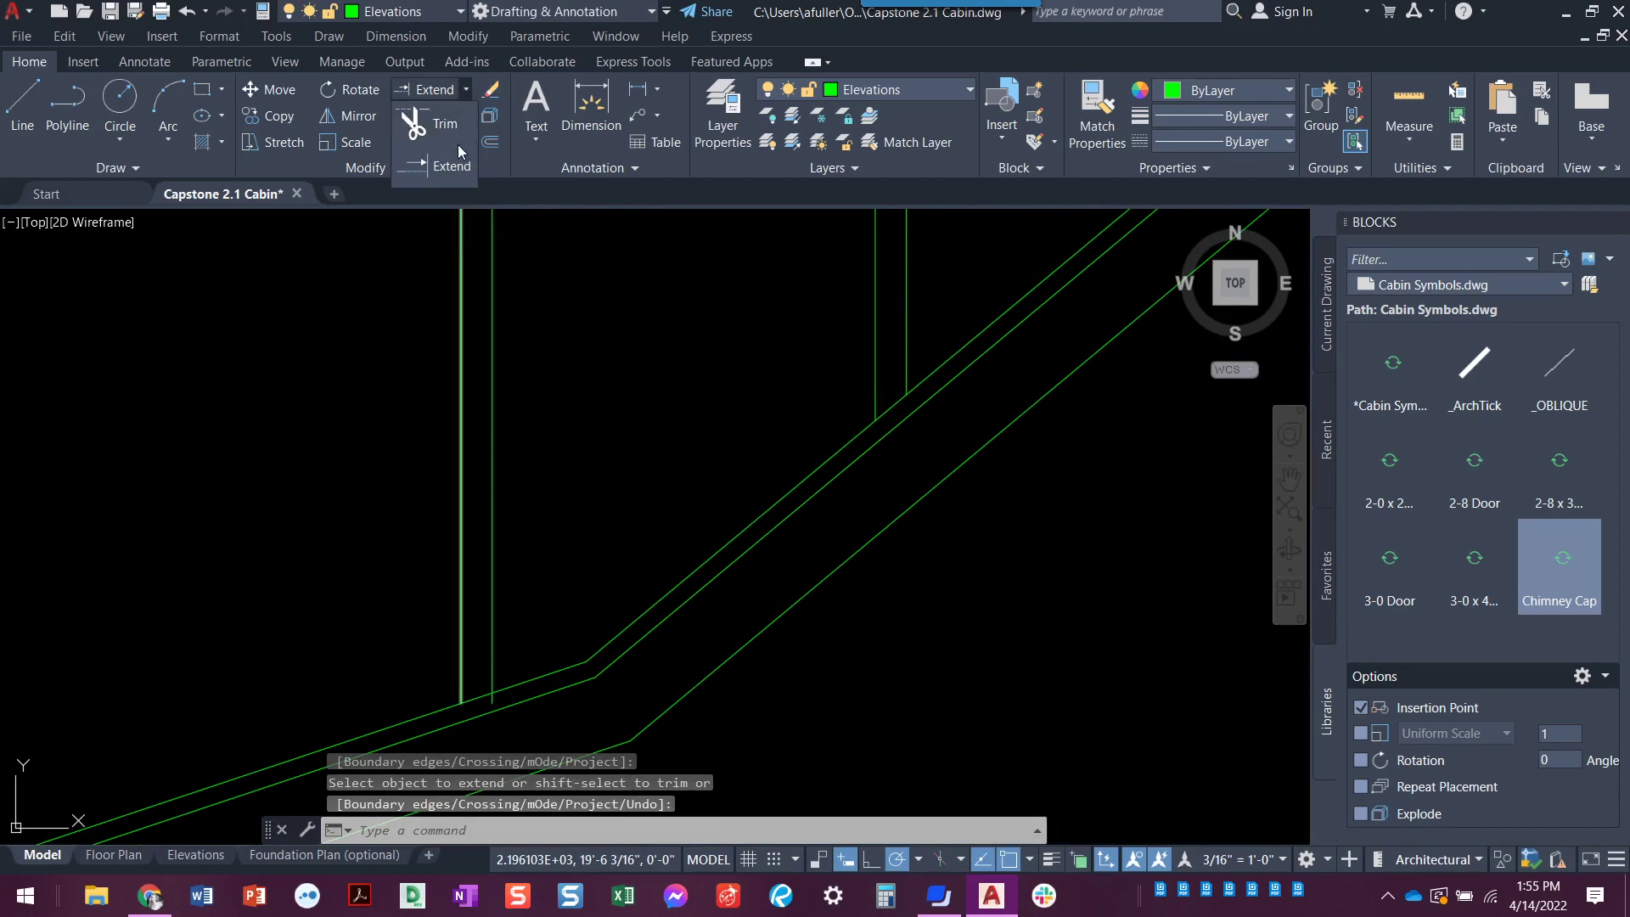
click(436, 123)
click(487, 699)
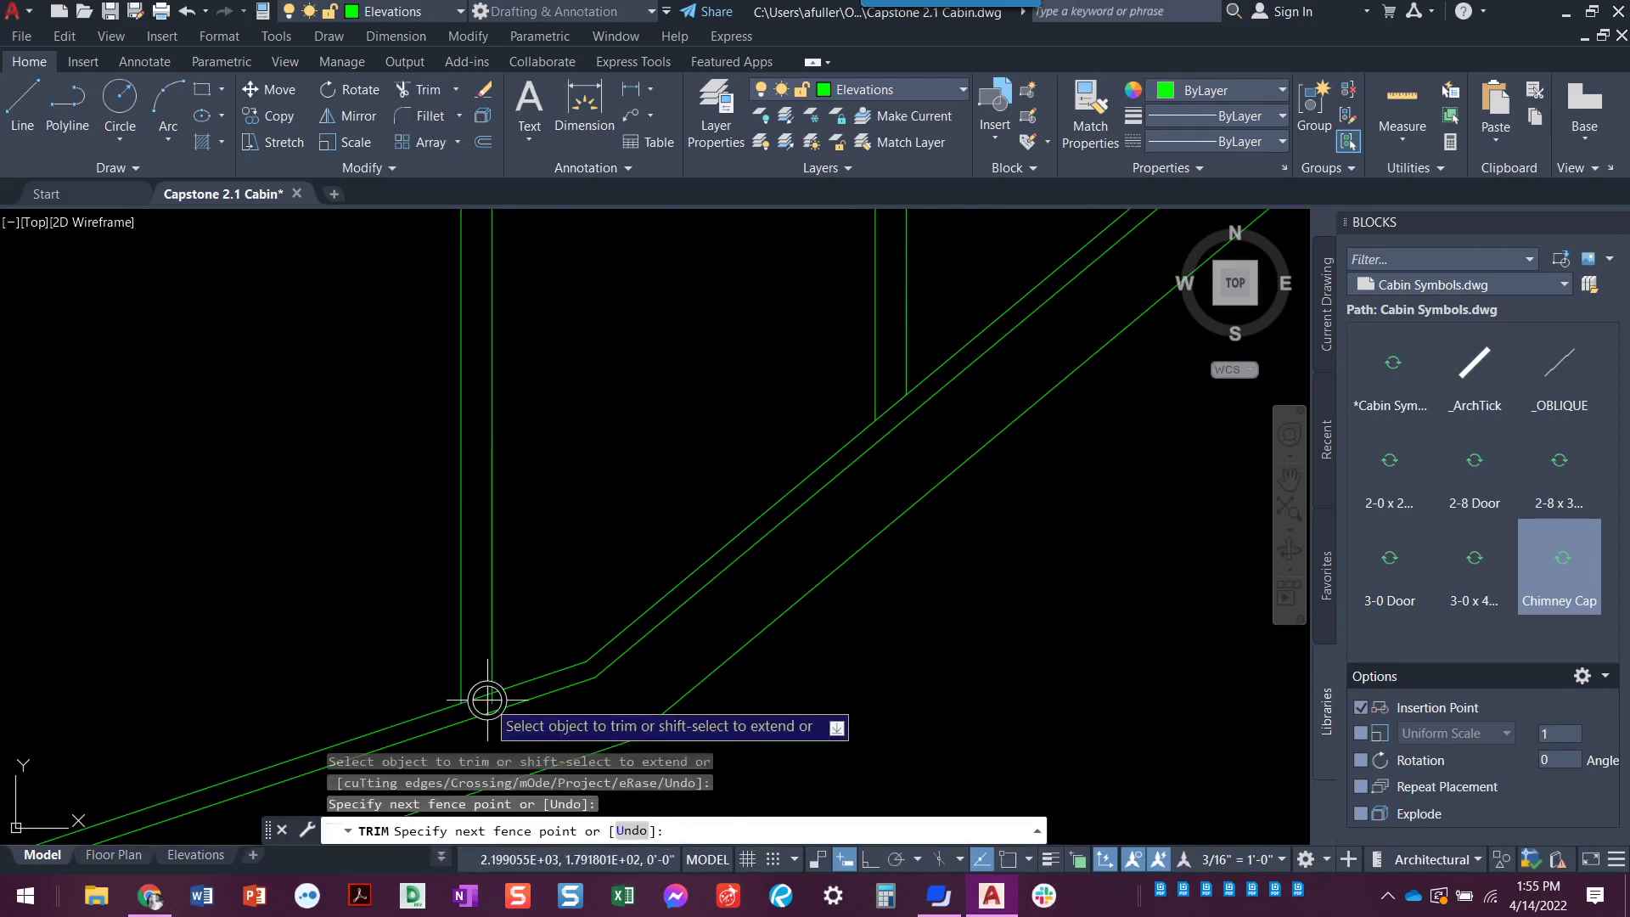
click(498, 691)
key(Return)
key(Escape)
key(Escape)
Step: Trim the left and right inner chimney lines back to the 6-inch band
scroll(759, 658, down, 4)
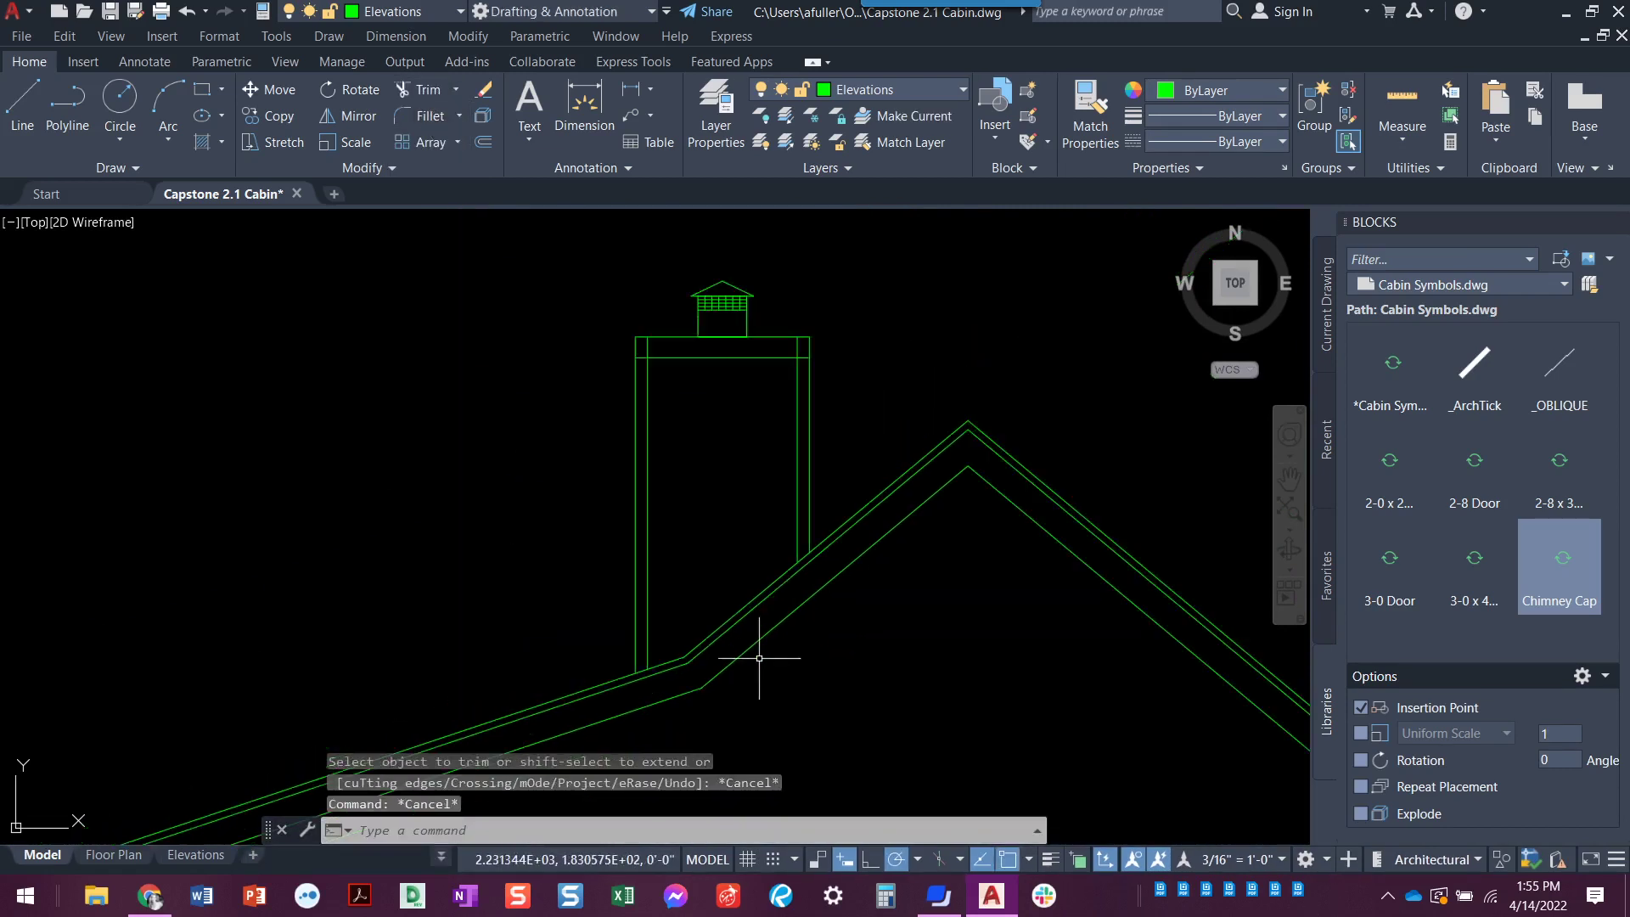
middle_drag(714, 386, 632, 448)
scroll(632, 448, up, 2)
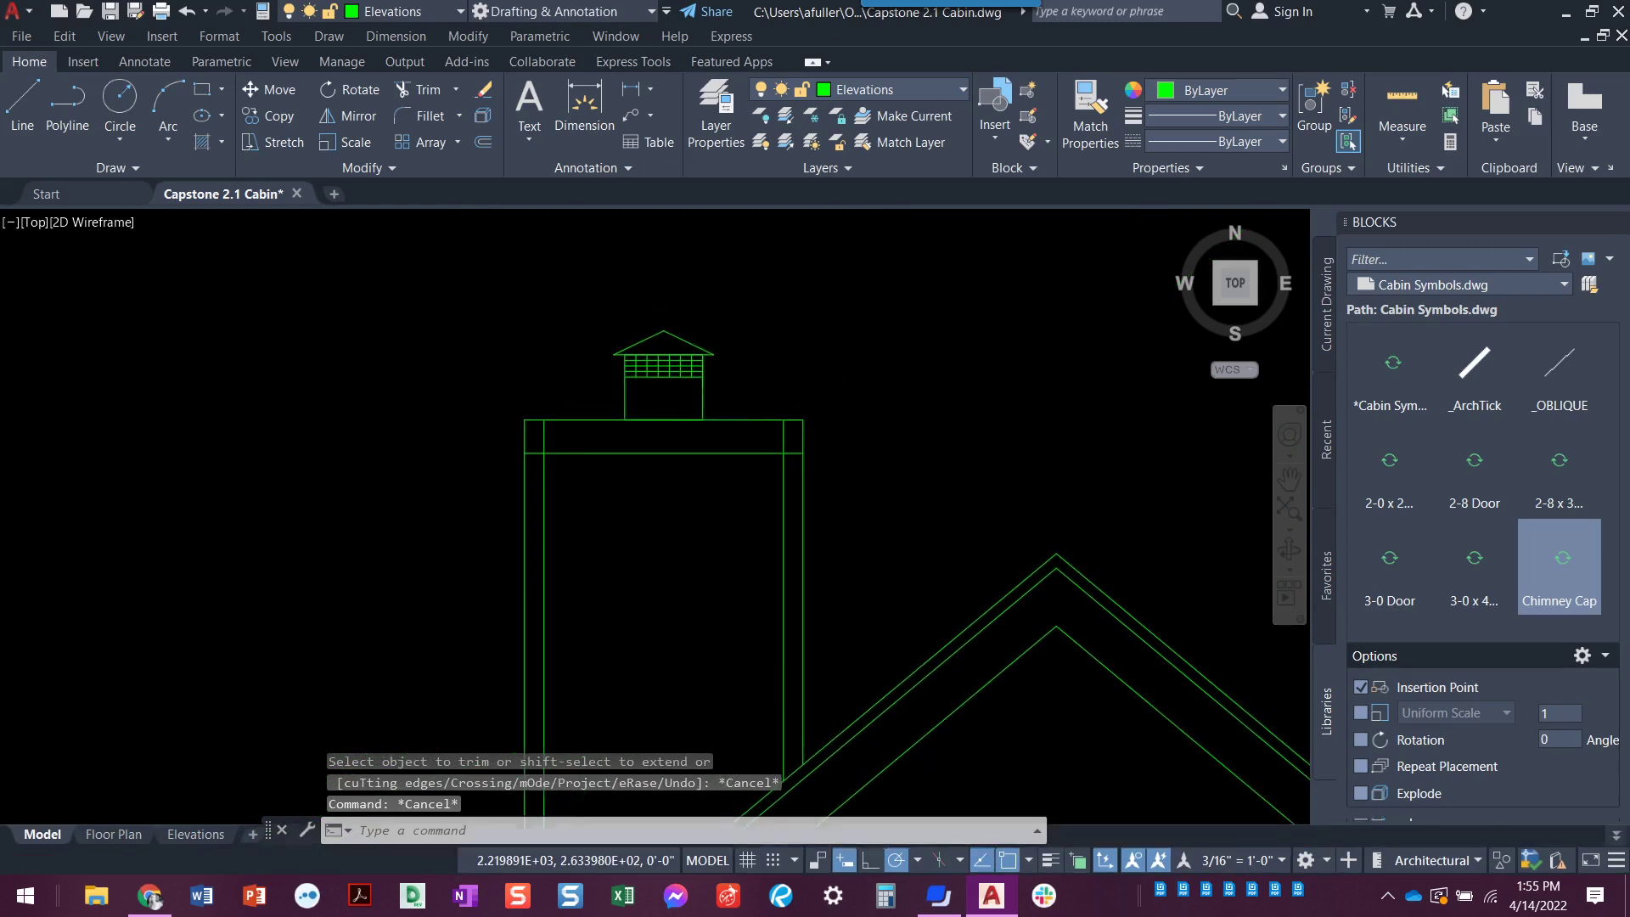
click(417, 89)
click(541, 428)
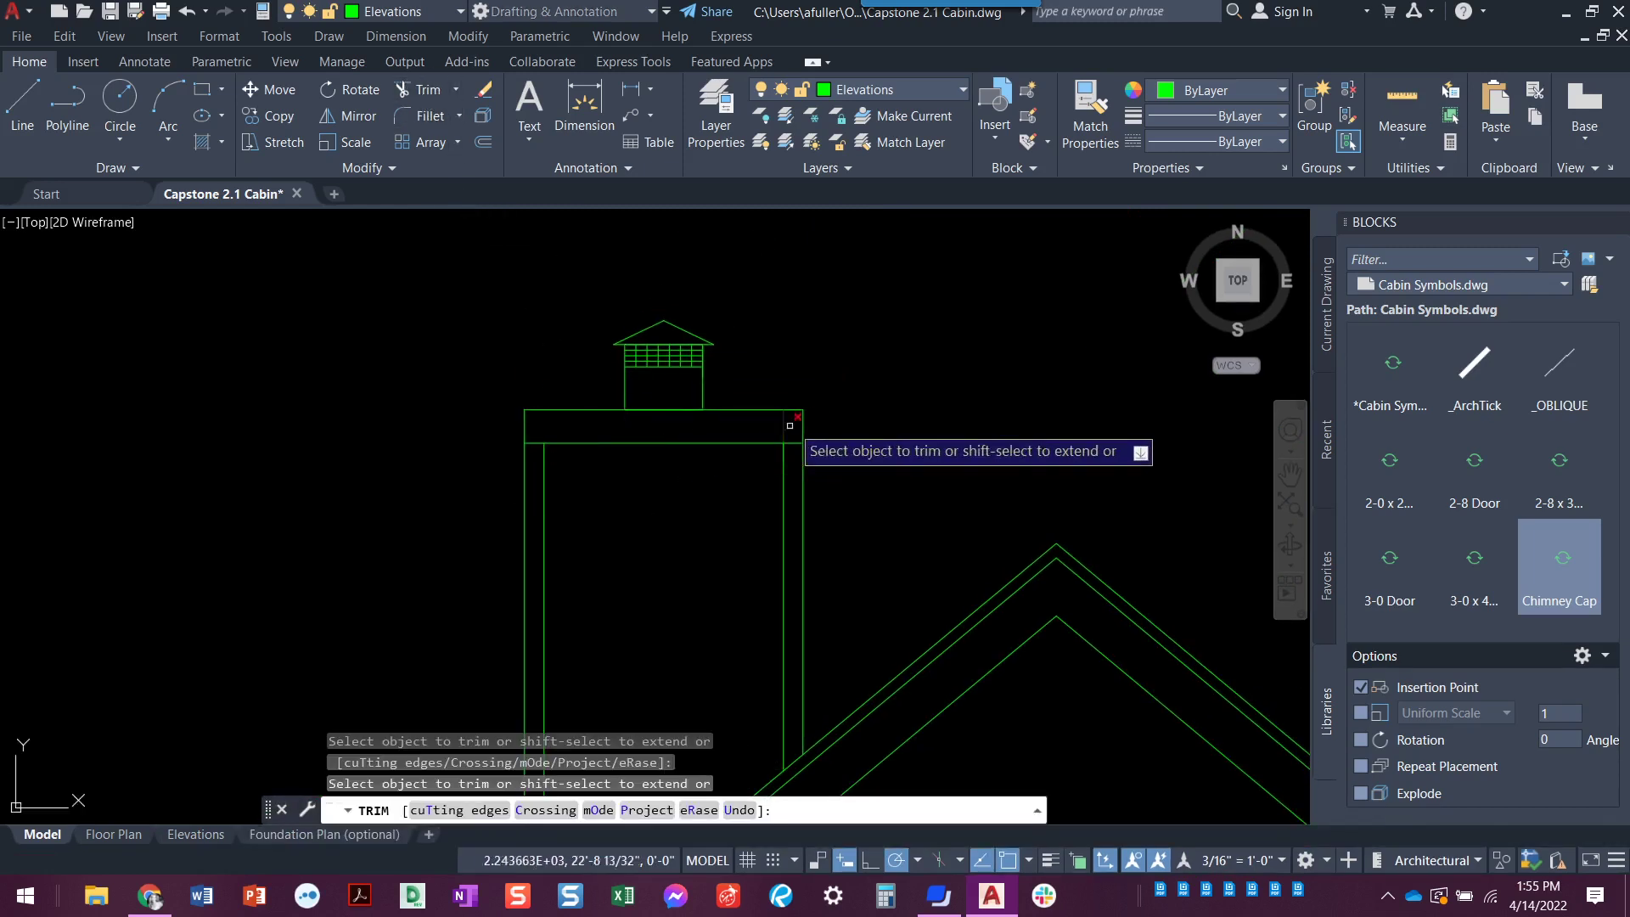
click(781, 425)
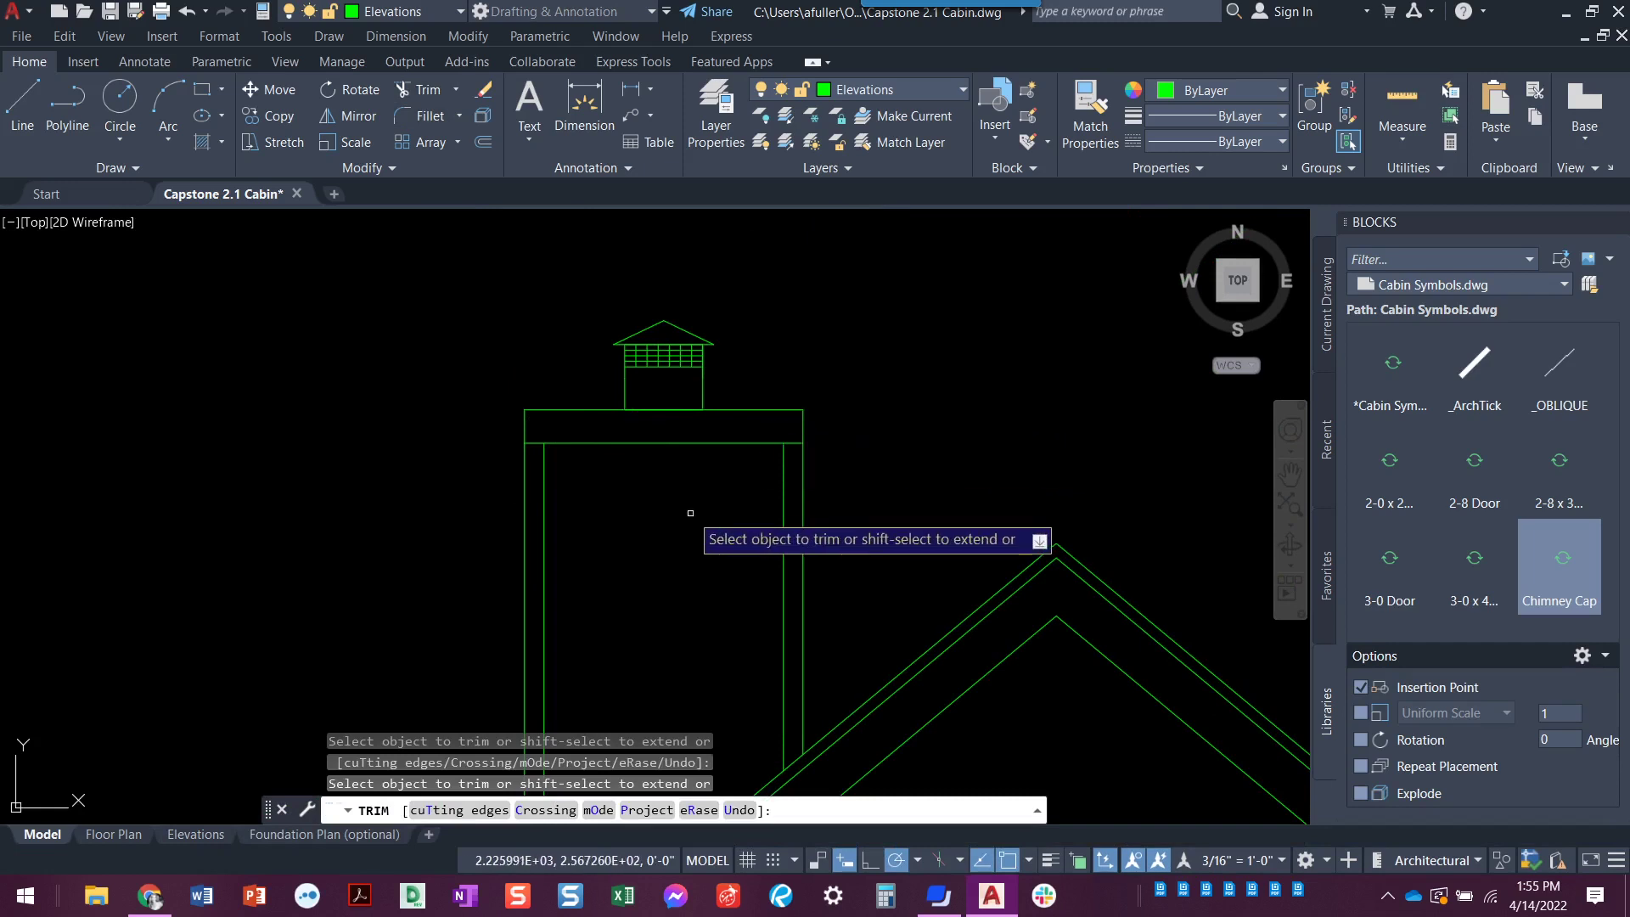
key(Escape)
Step: Bring up the reference side elevation PDF to review the chimney trim and flashing callouts
key(alt+Tab)
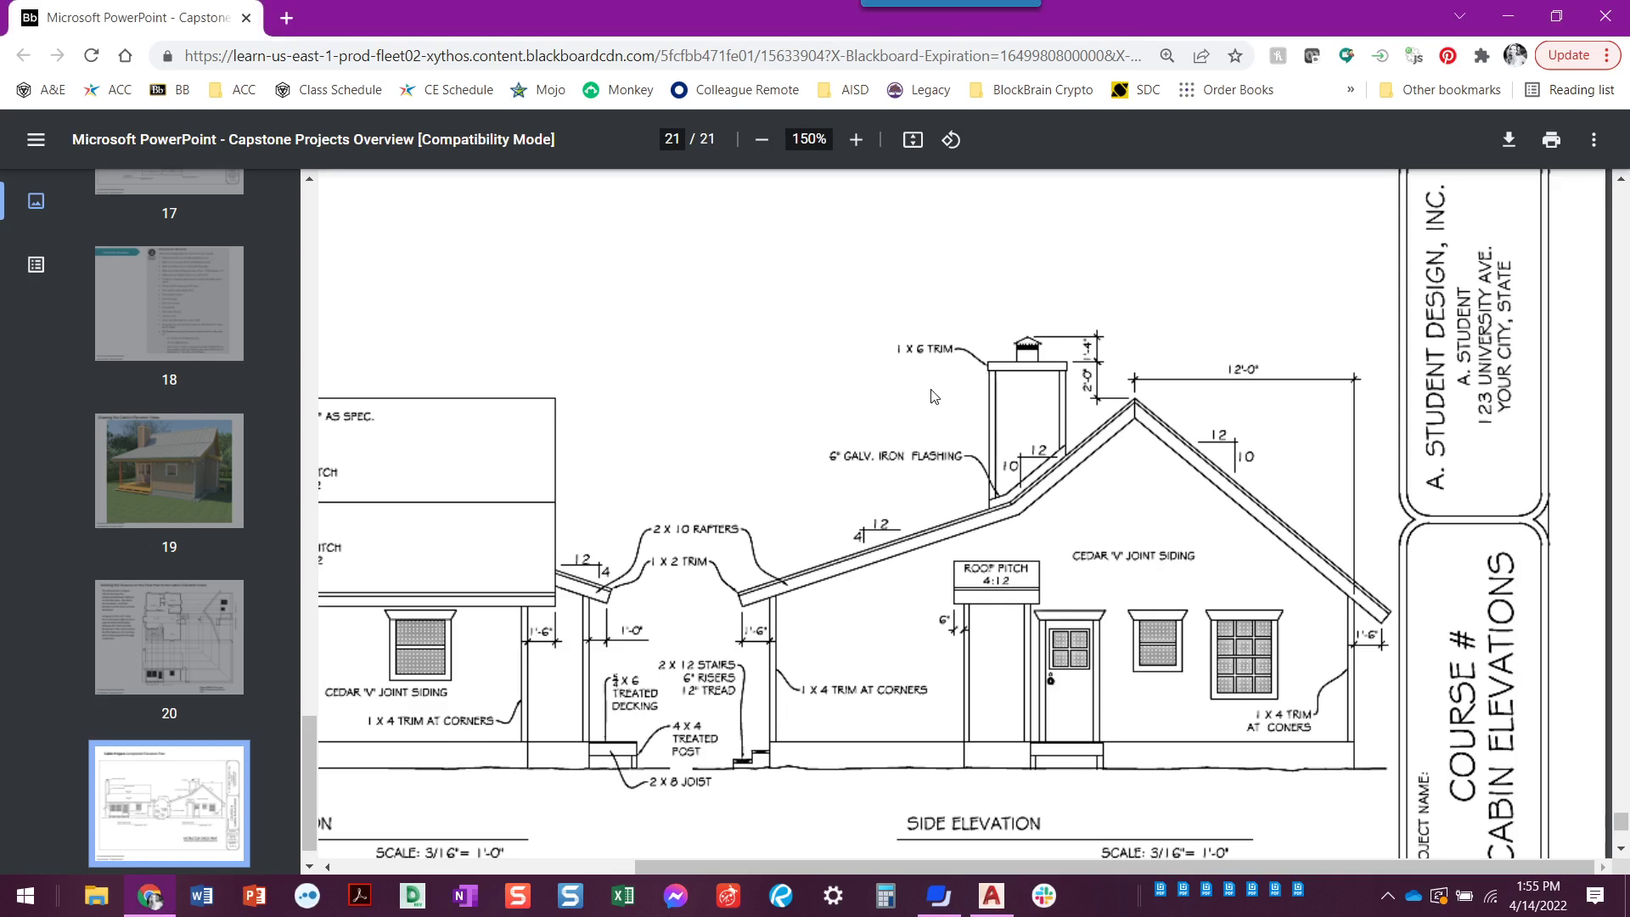
Step: Offset the chimney's right and left edges 1" outward as side trim lines
key(alt+Tab)
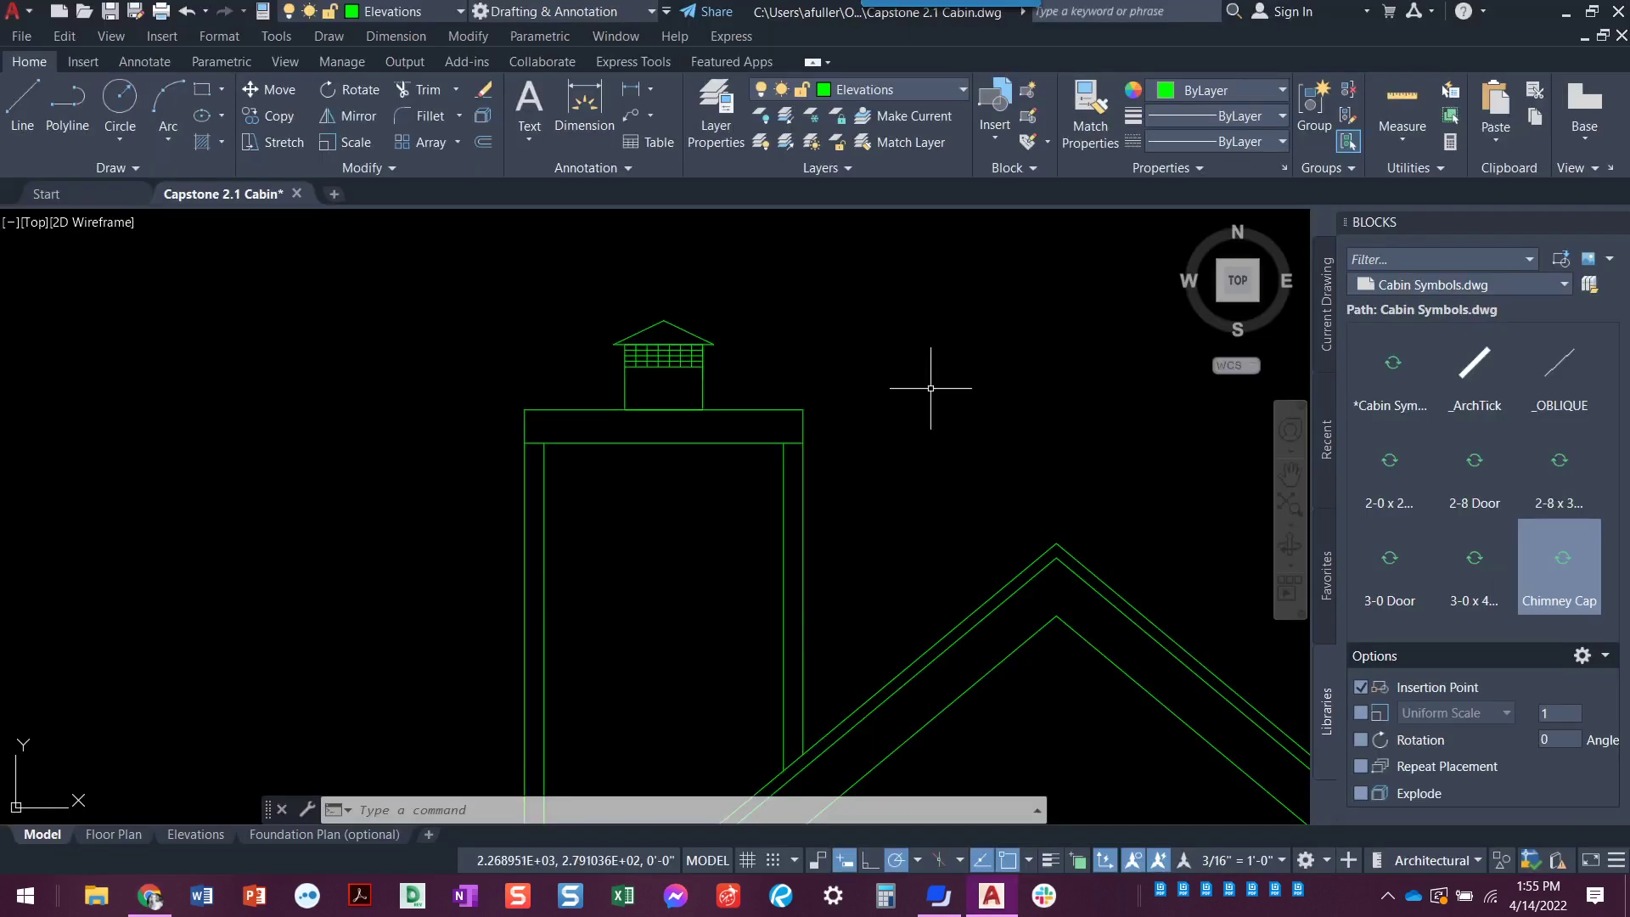
key(Escape)
key(Escape)
key(Escape)
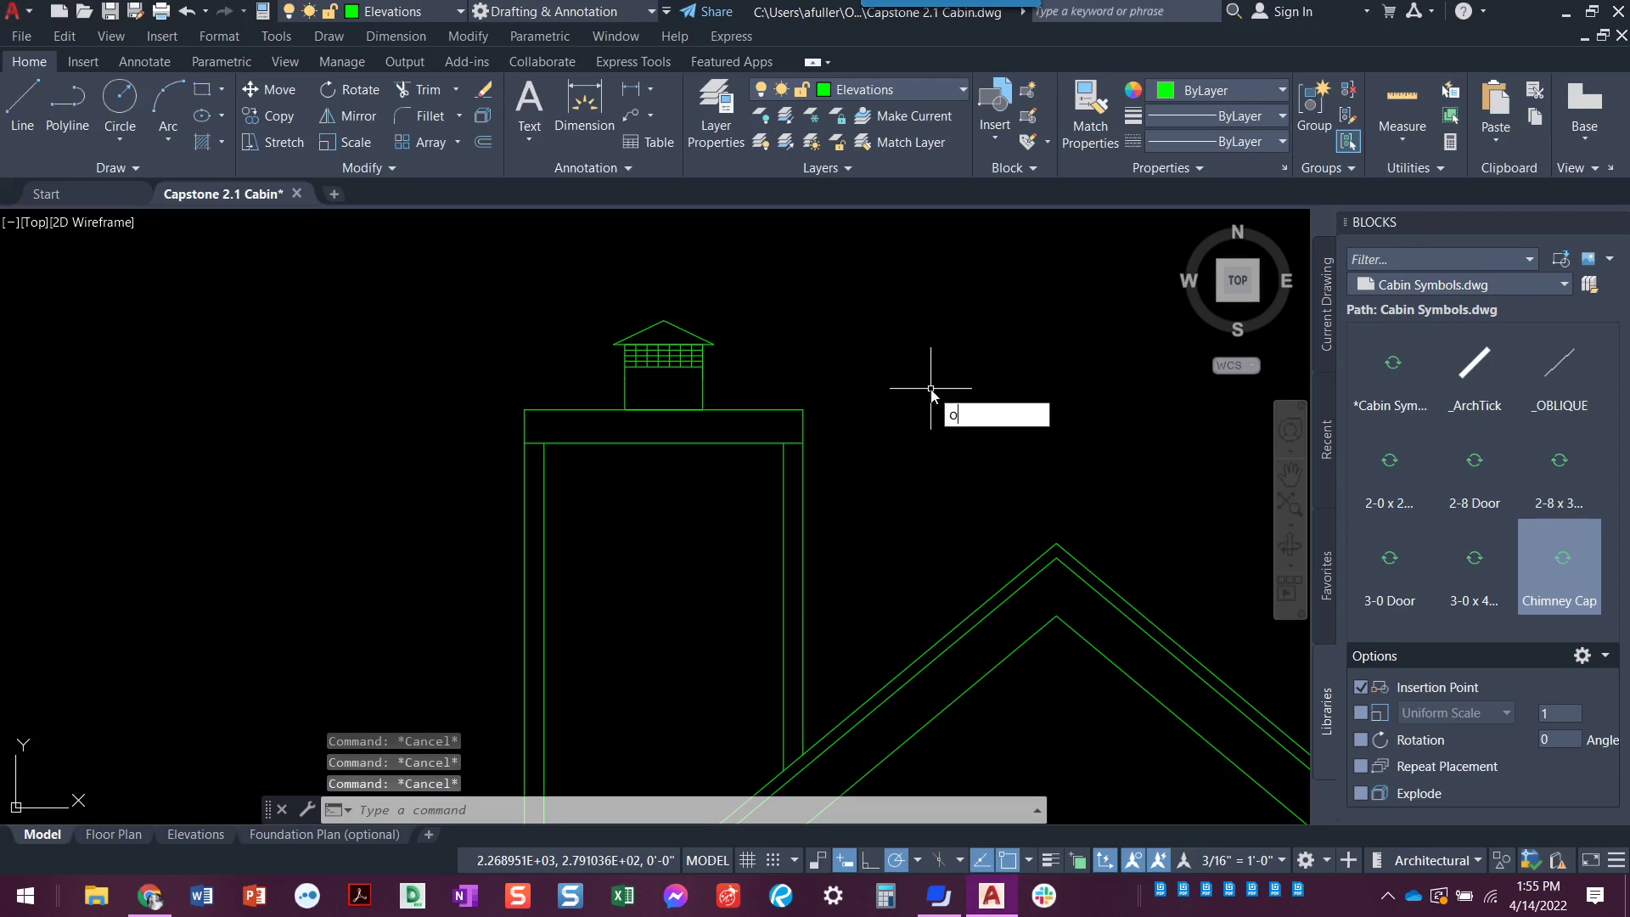
key(Return)
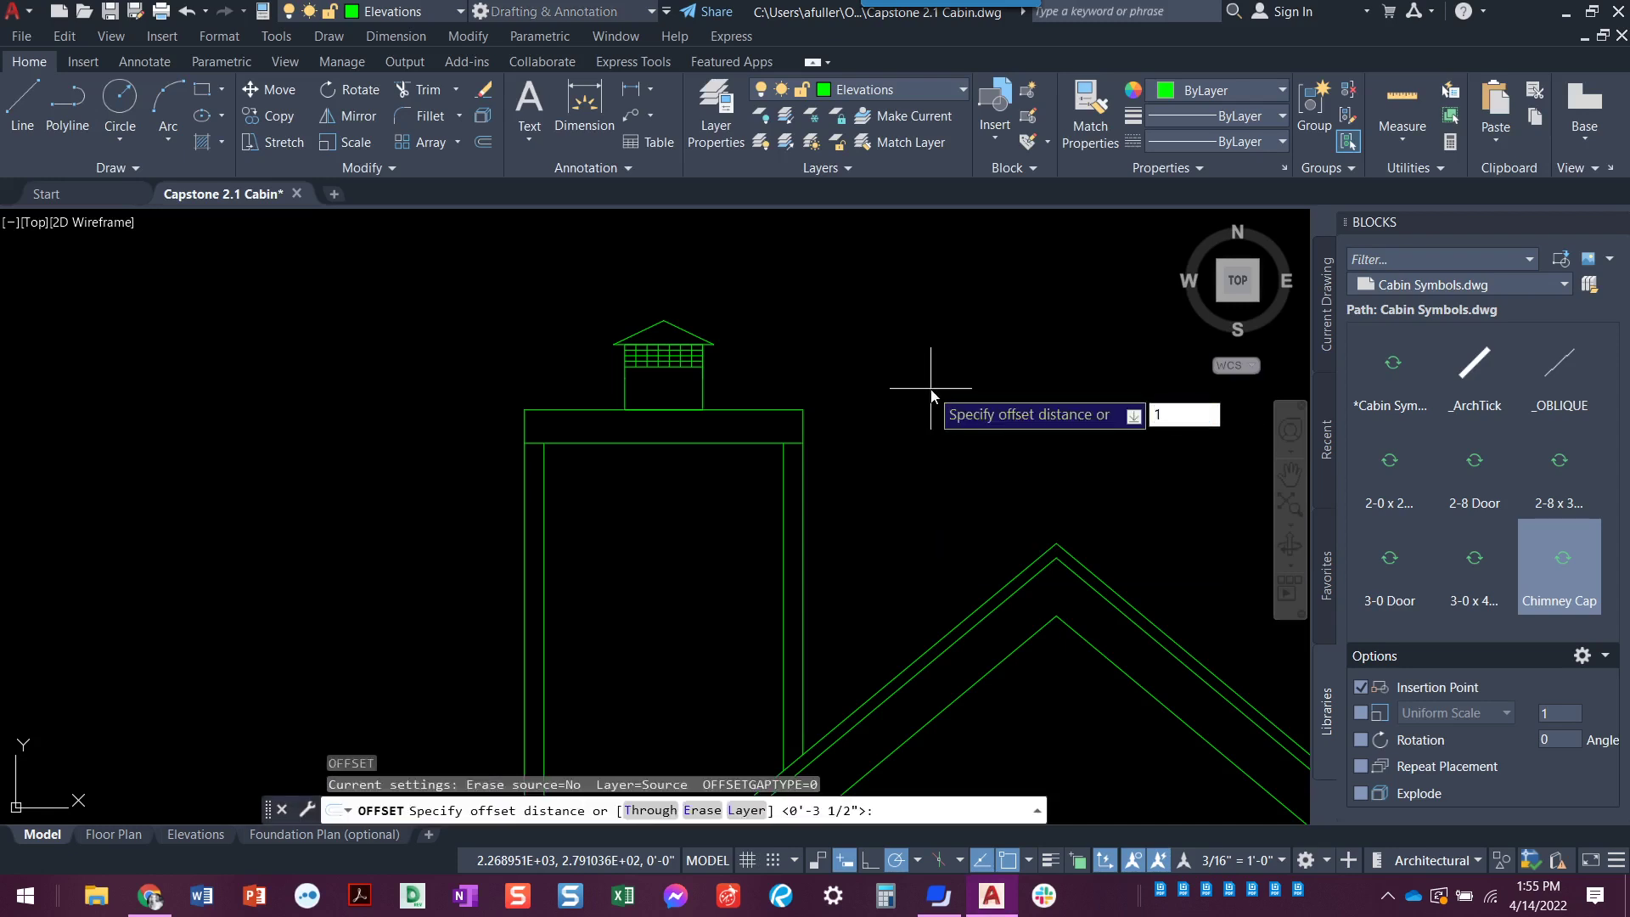
key(Return)
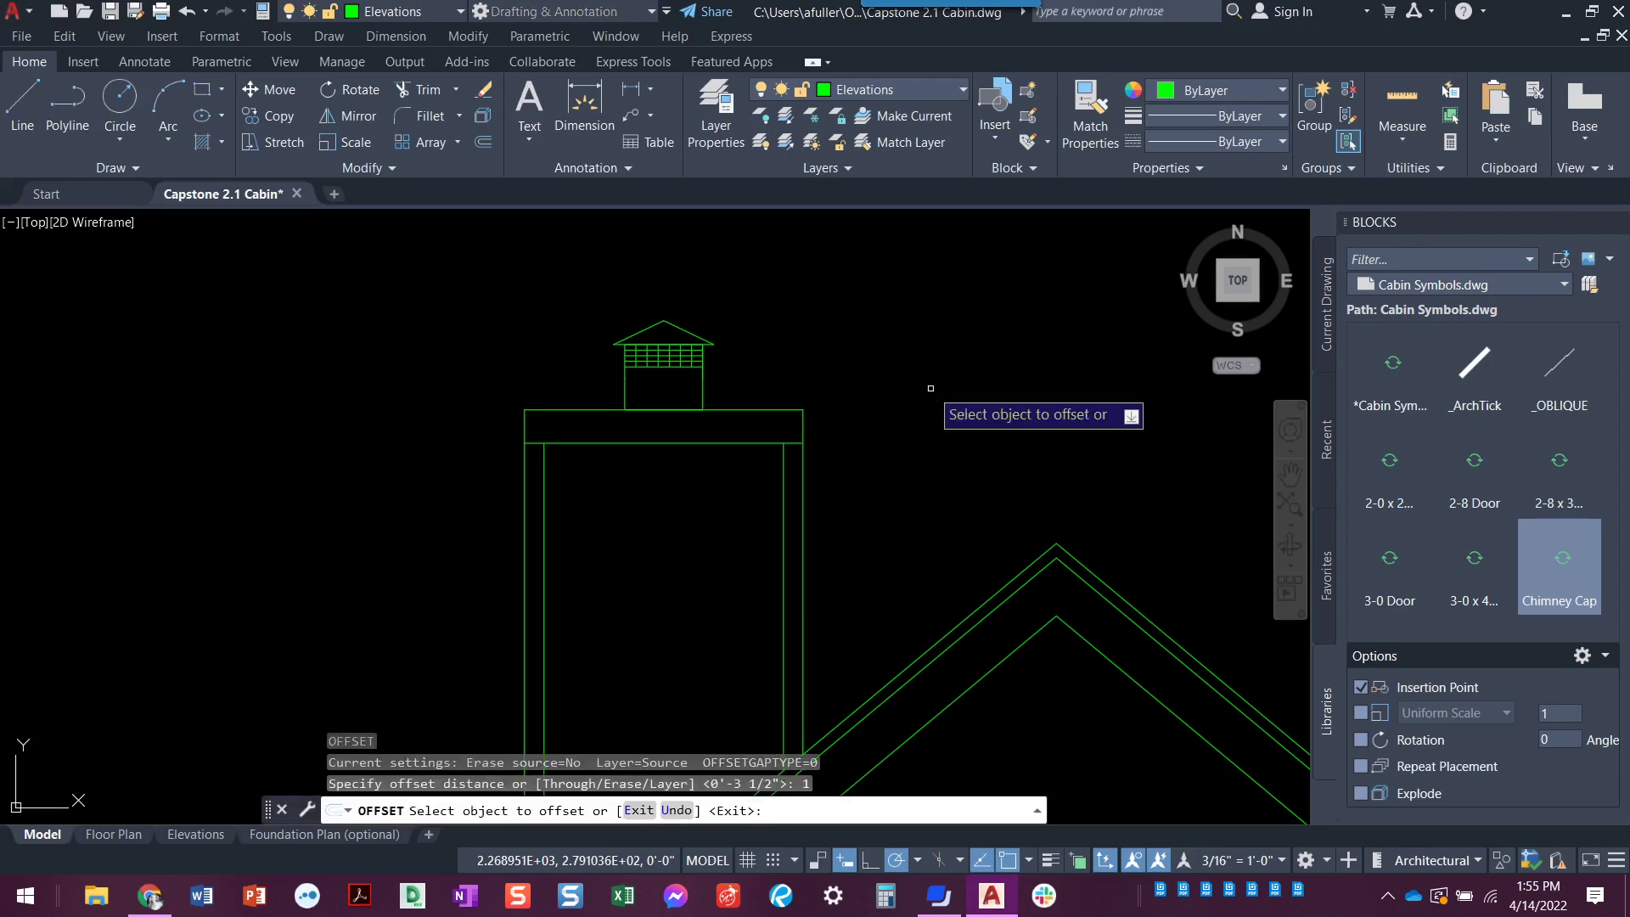
click(799, 429)
click(830, 430)
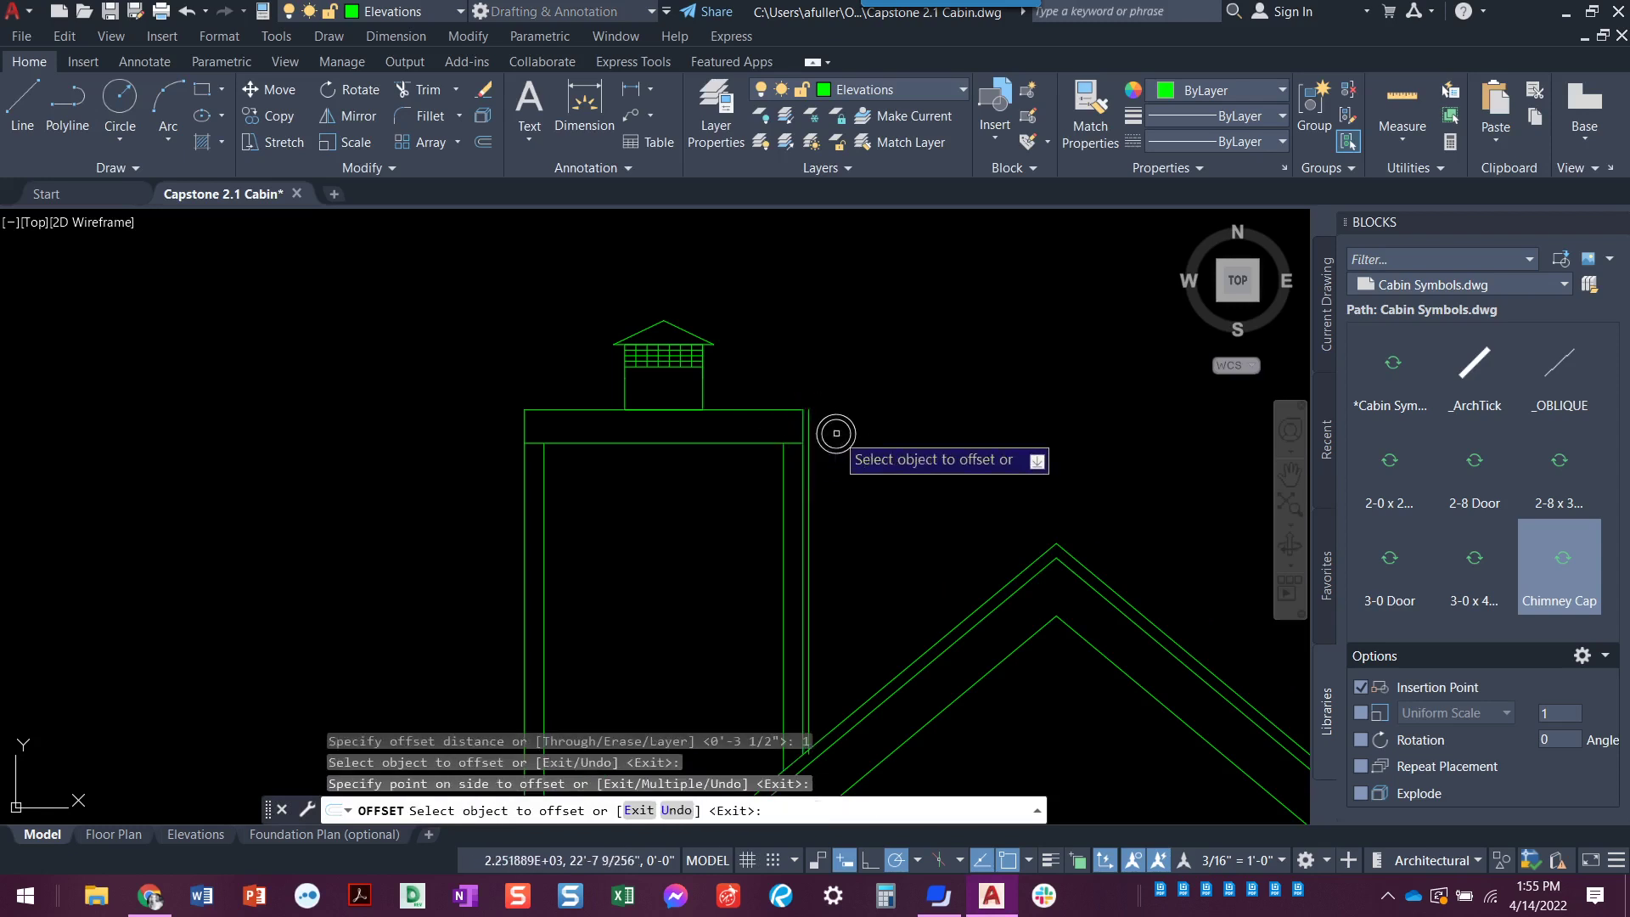
click(527, 426)
click(466, 450)
key(Escape)
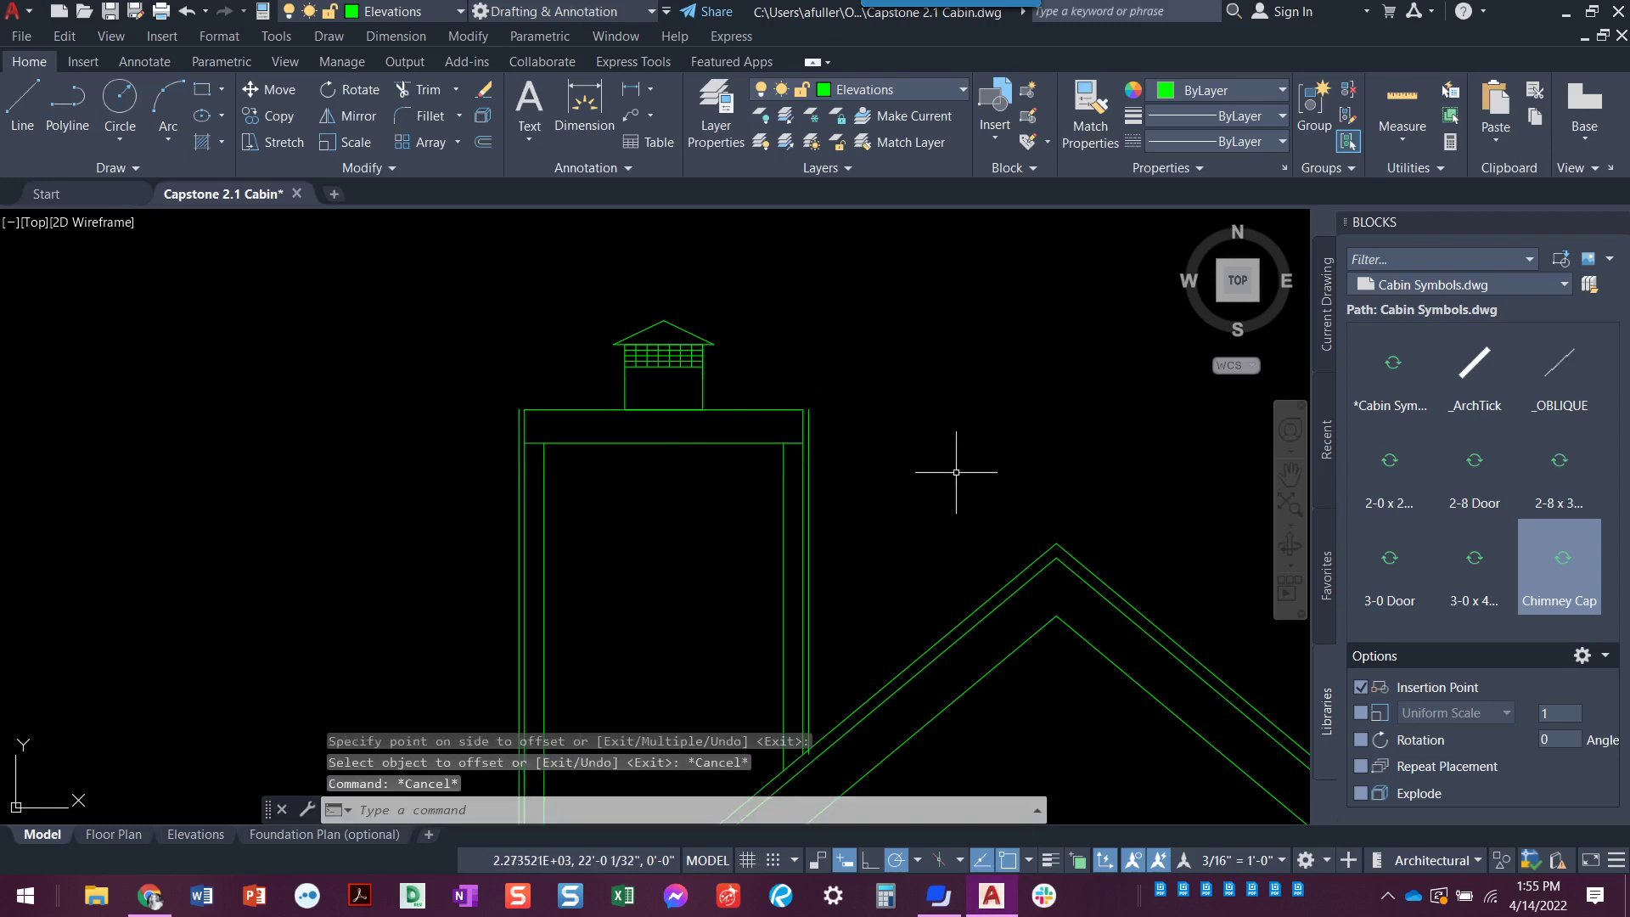
middle_drag(944, 471, 929, 469)
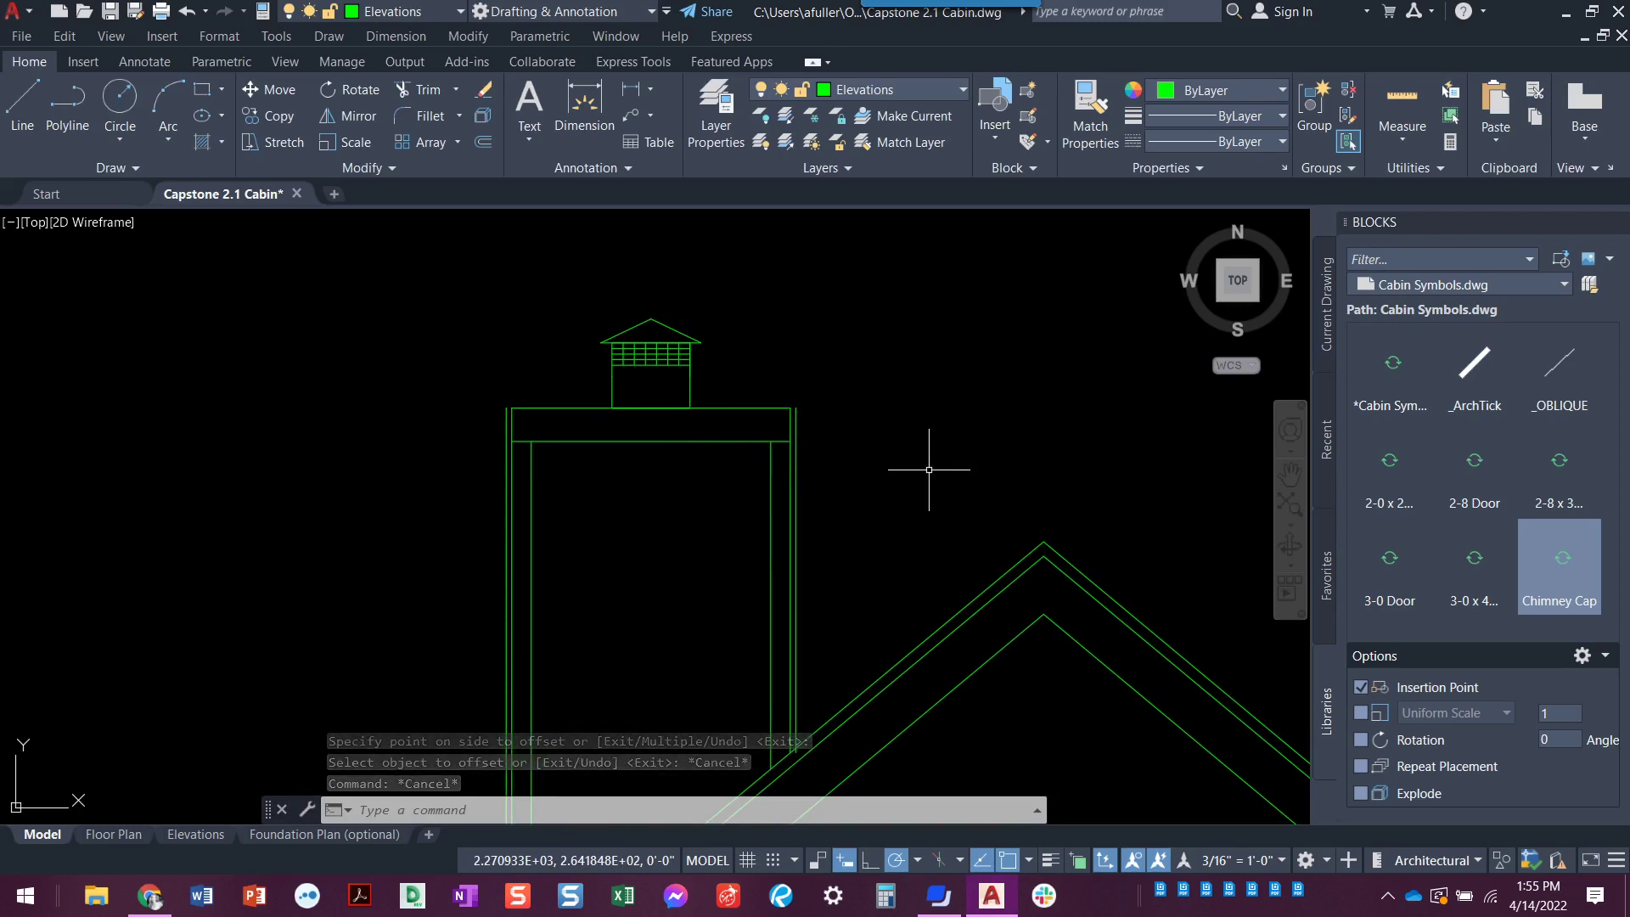
Step: Fillet at radius 0 (Multiple) the top and lower band lines to the right trim line
text(f)
key(Return)
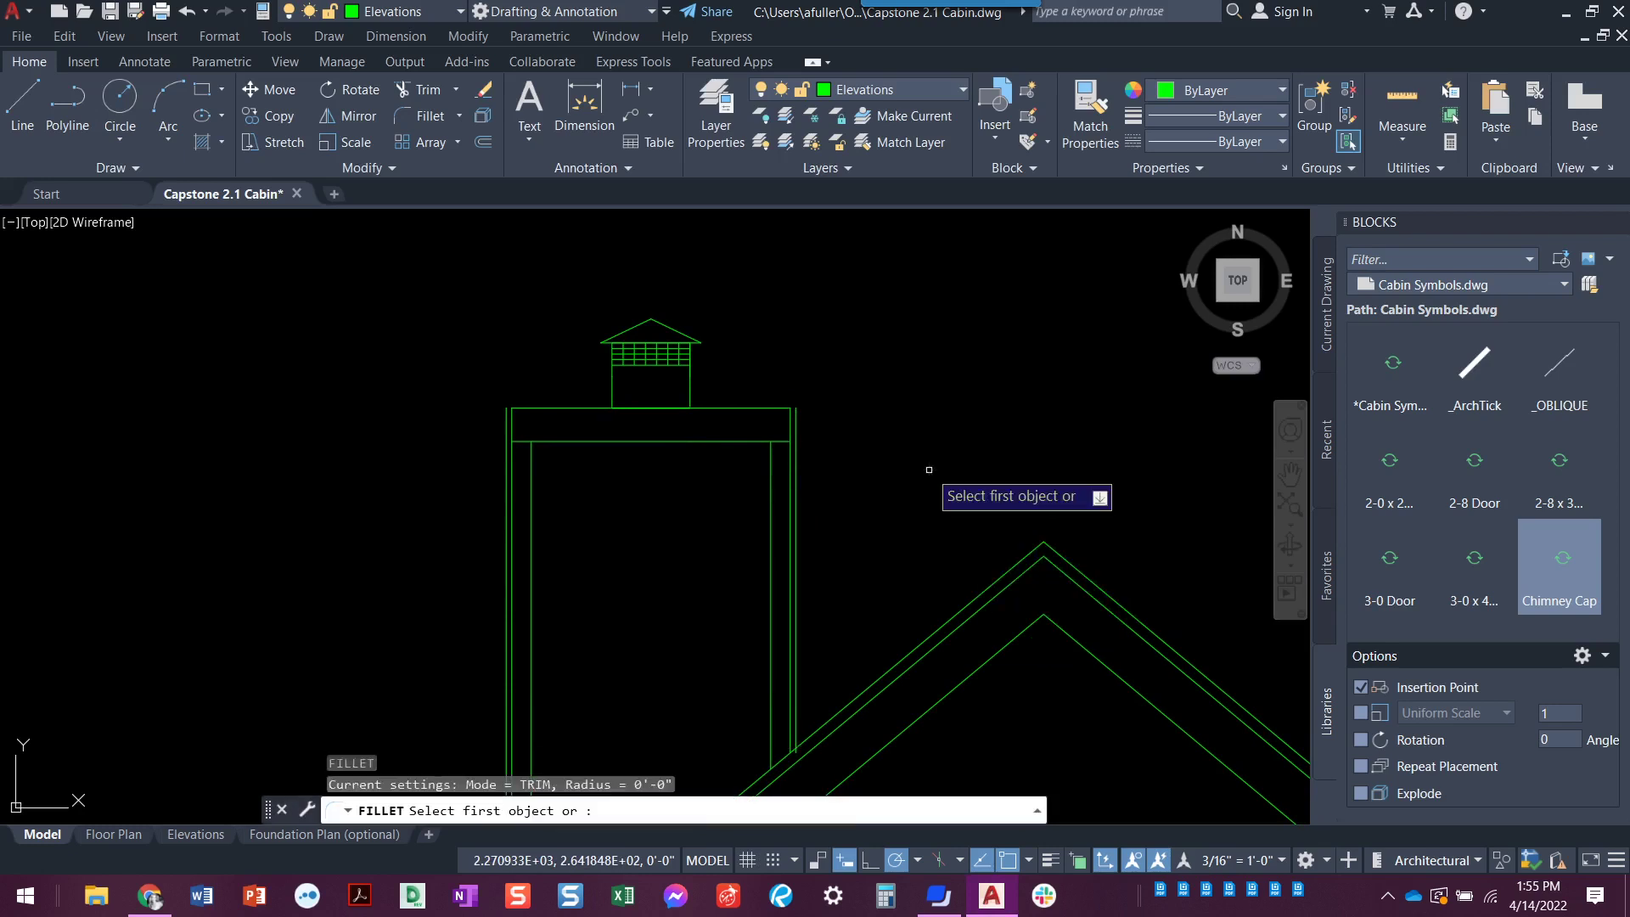
text(r)
key(Return)
text(0)
key(Return)
text(m)
key(Return)
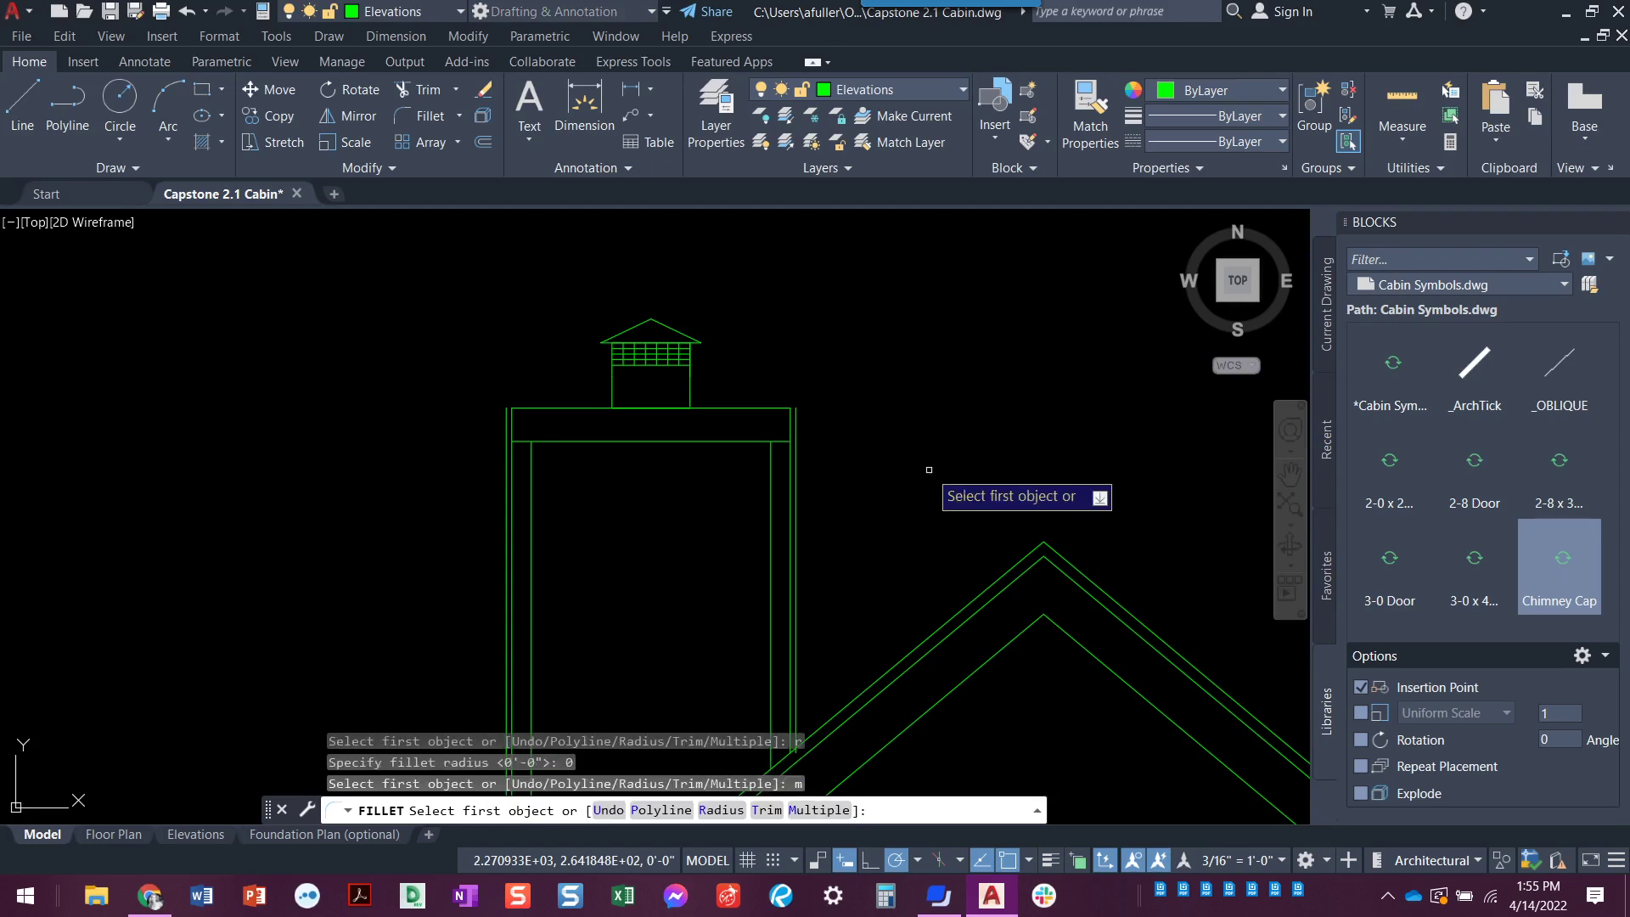
scroll(928, 469, up, 2)
scroll(754, 458, up, 2)
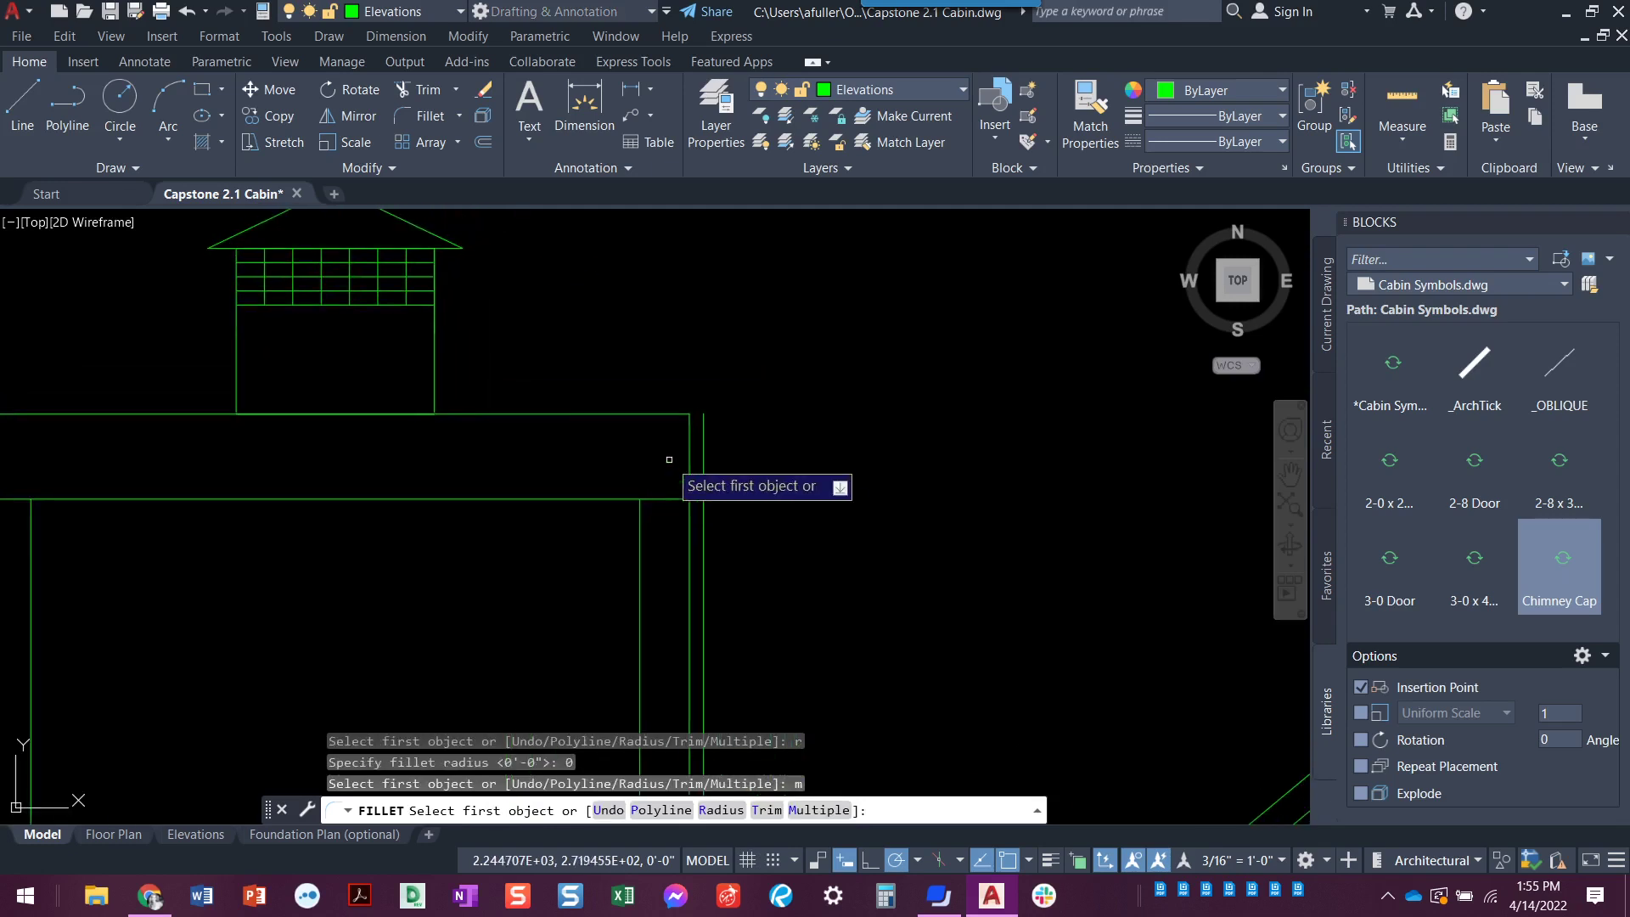
click(663, 419)
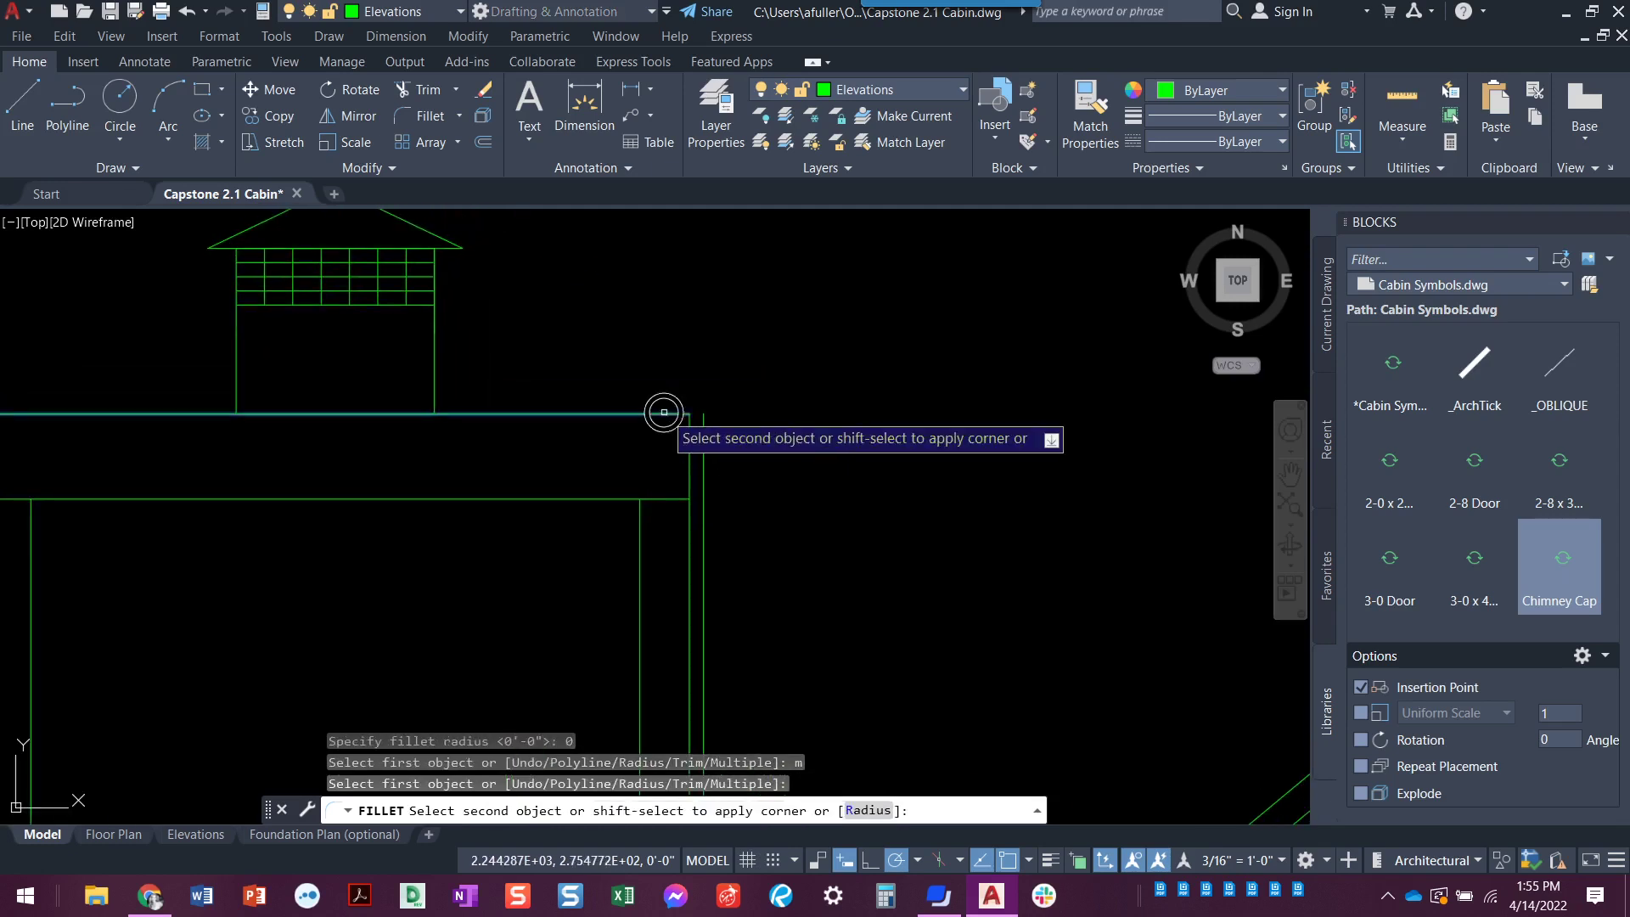
click(703, 443)
click(648, 498)
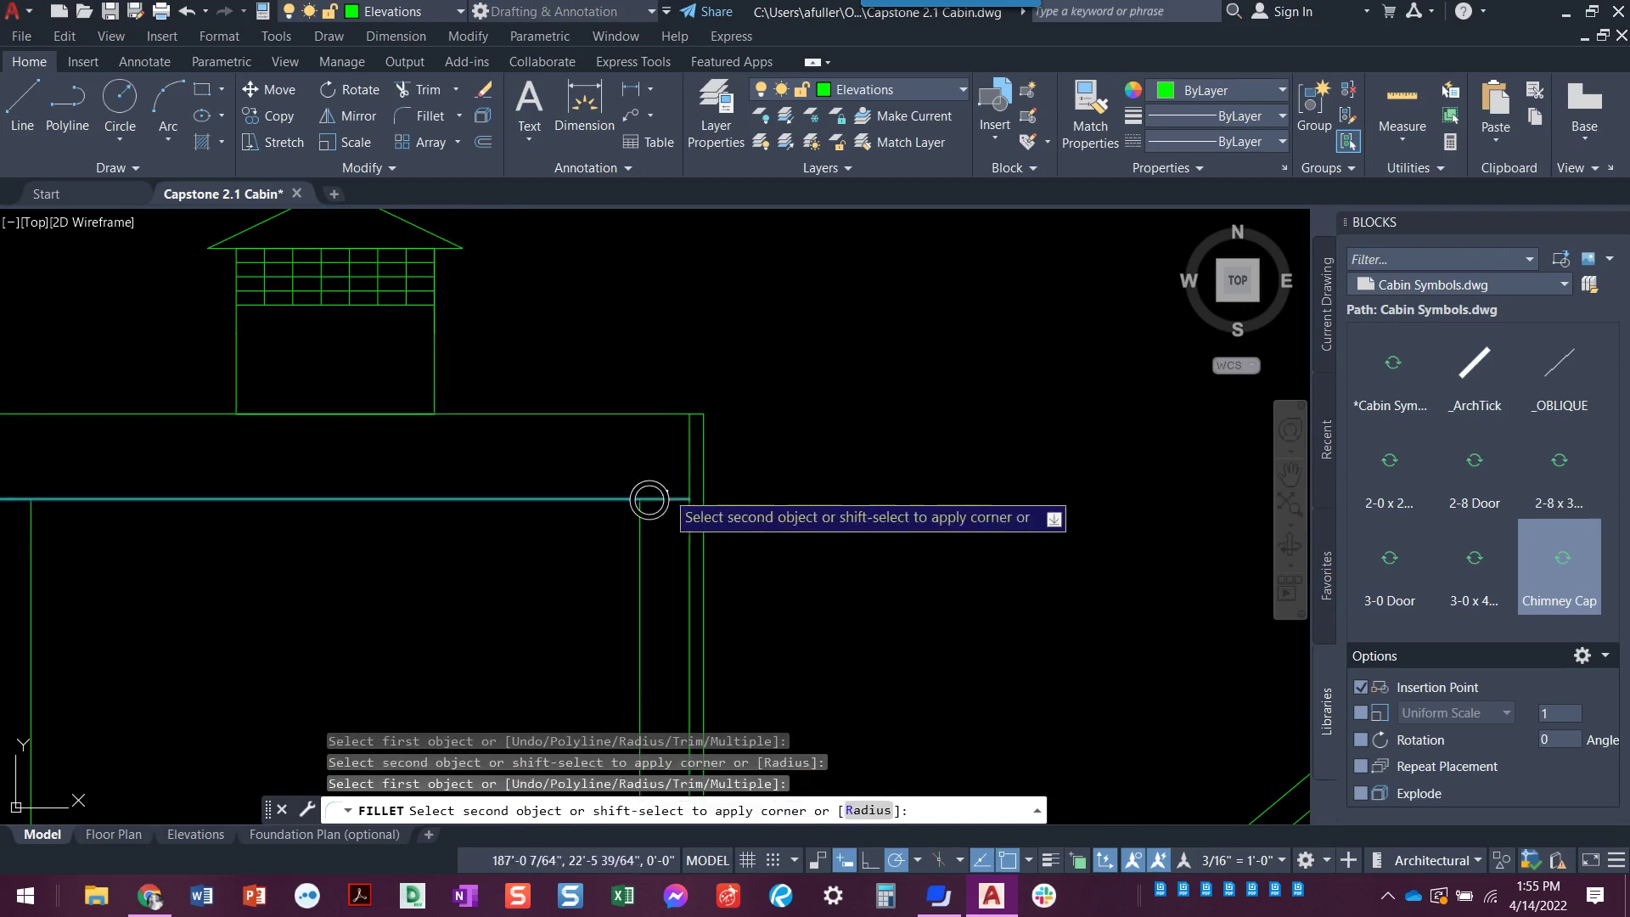
click(702, 461)
Step: Corner the top and lower band lines with the chimney's left trim line
scroll(466, 520, down, 3)
middle_drag(466, 520, 812, 517)
scroll(840, 509, up, 3)
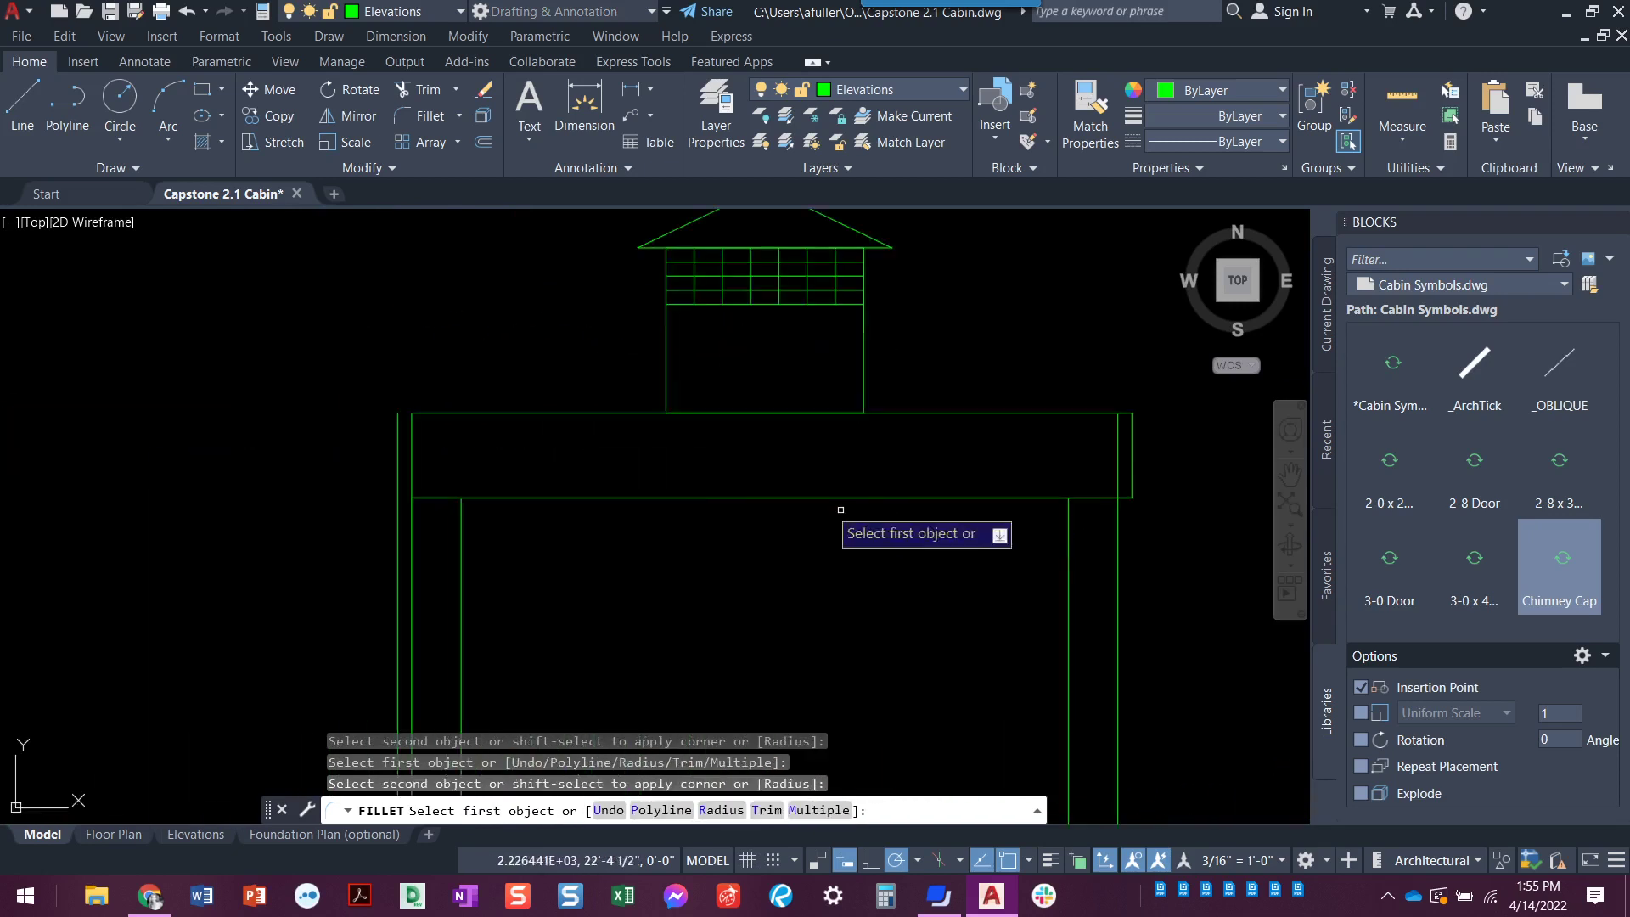
click(429, 414)
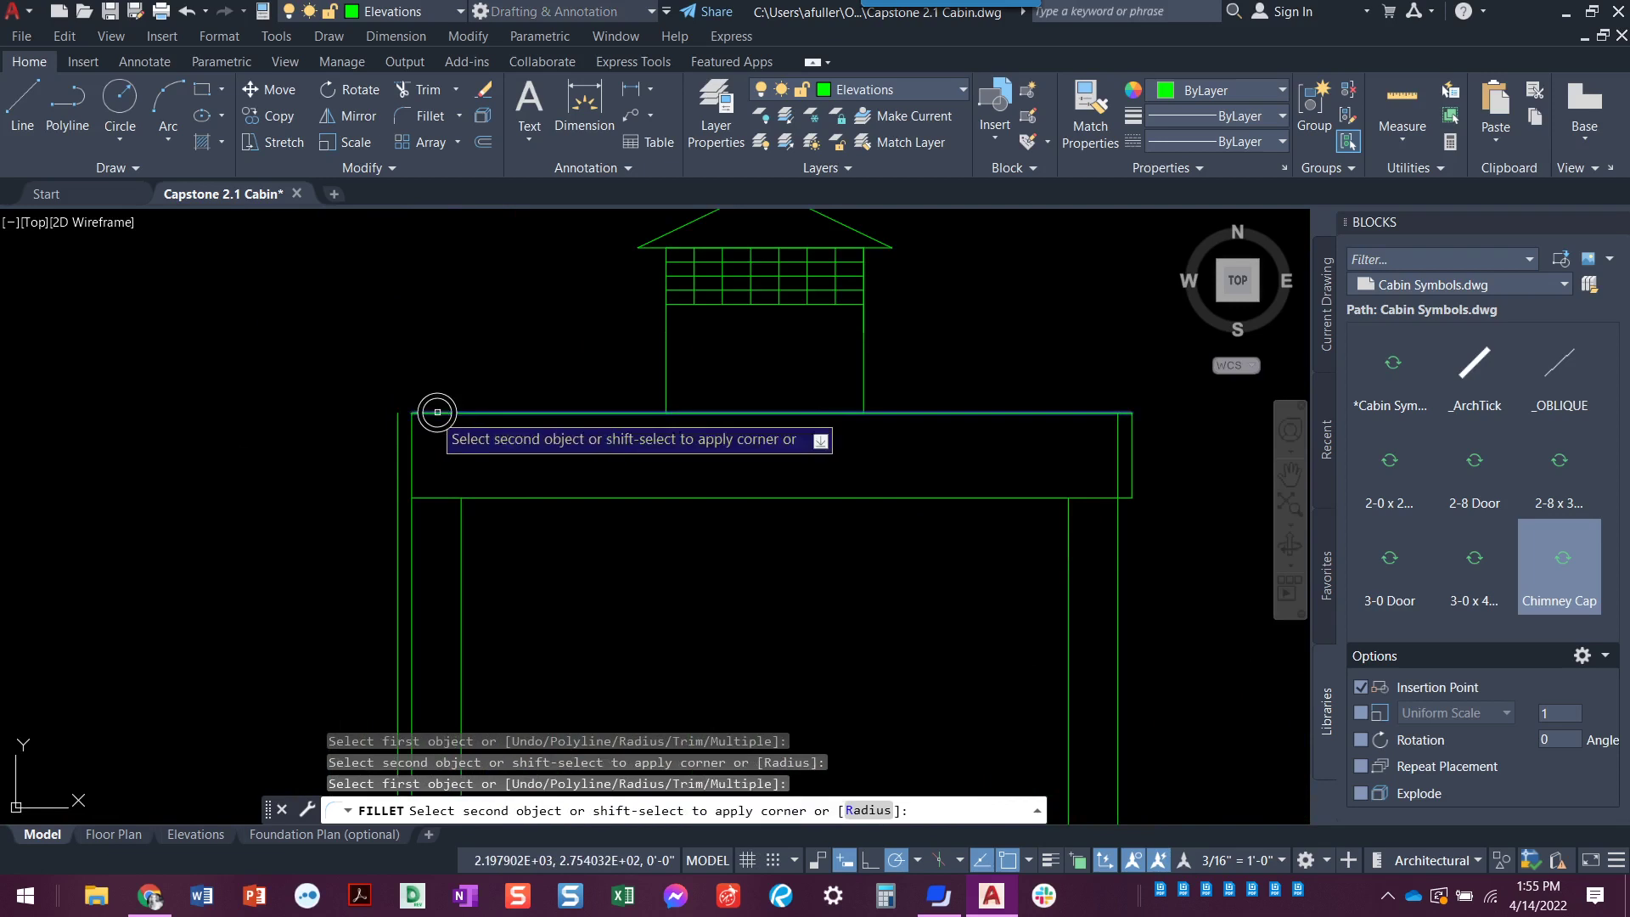
click(396, 426)
click(397, 461)
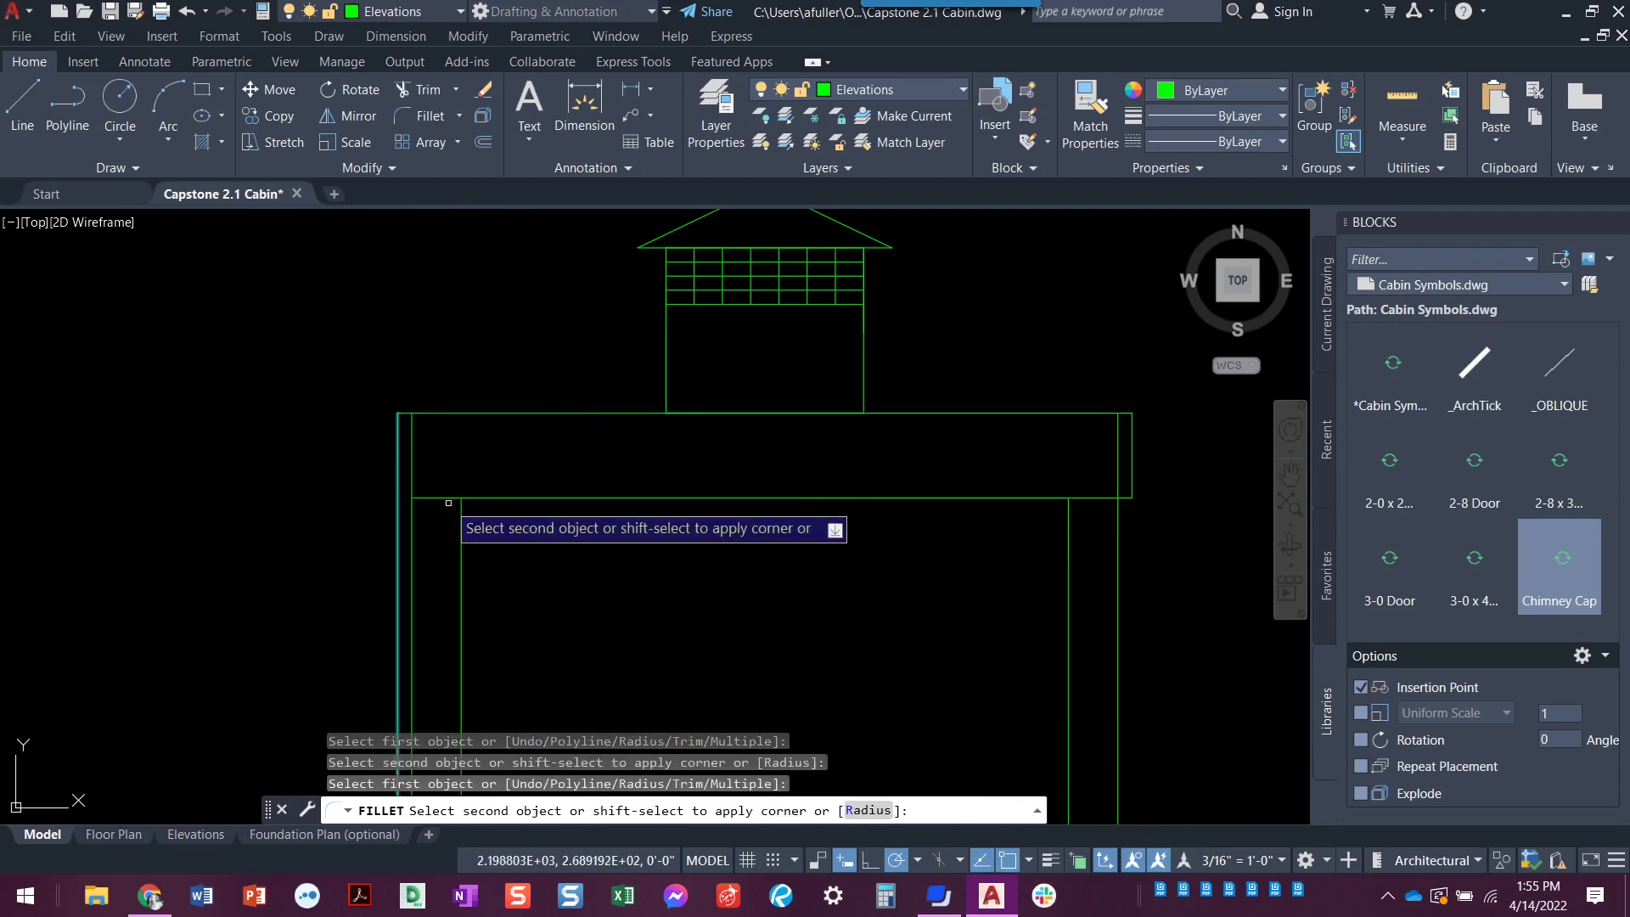
click(441, 500)
key(Escape)
key(Escape)
scroll(535, 539, down, 2)
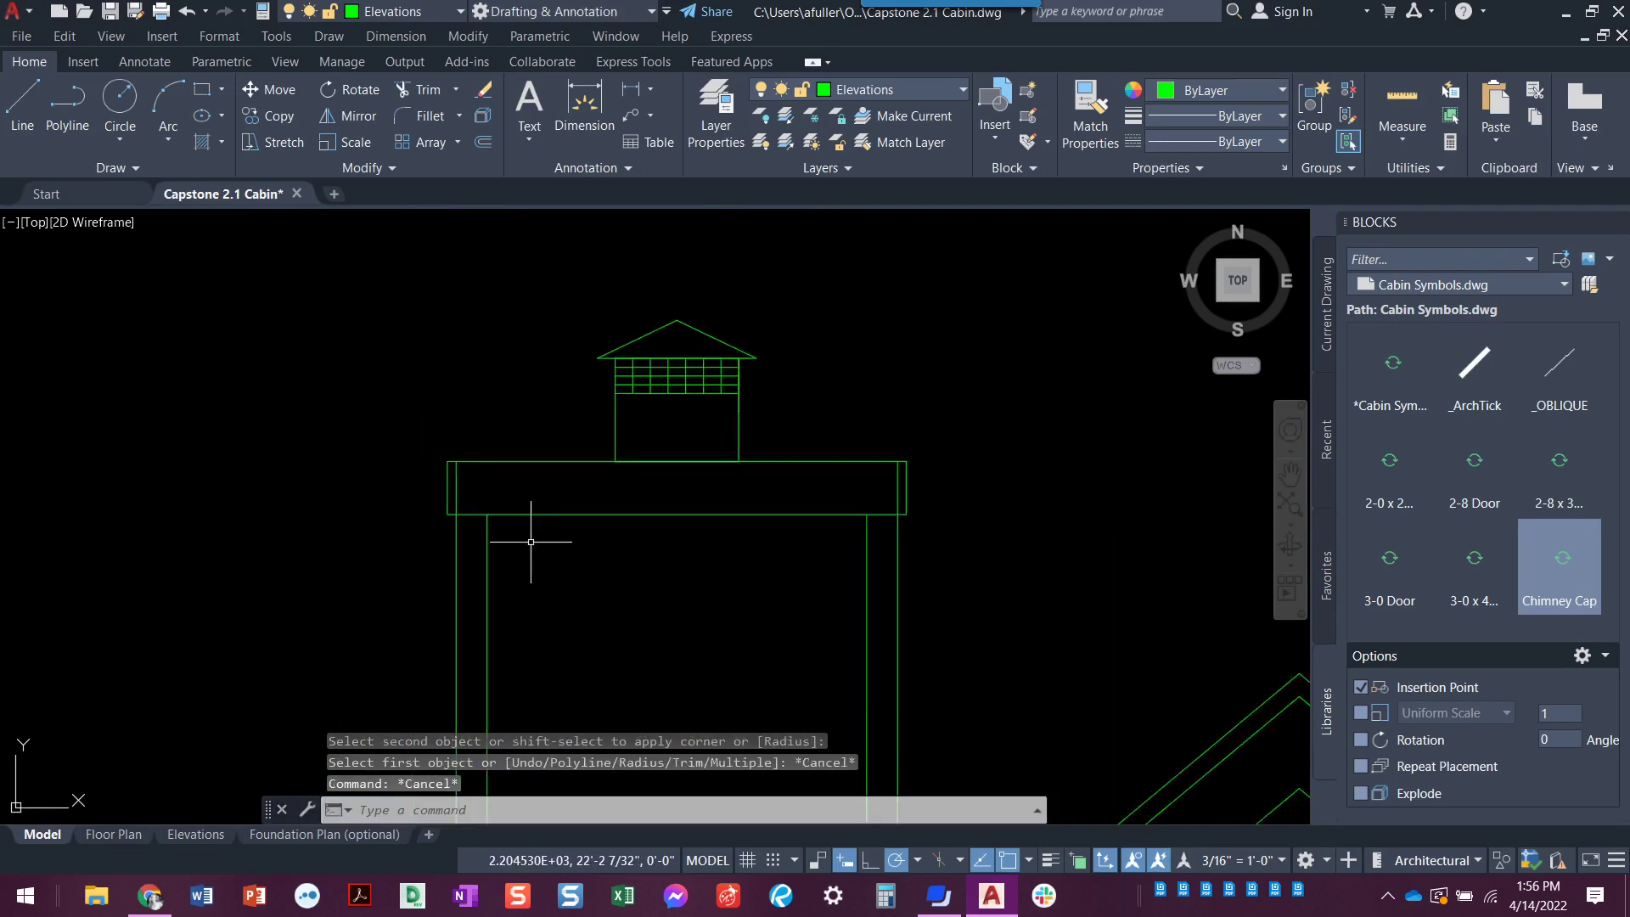
middle_drag(535, 538, 488, 432)
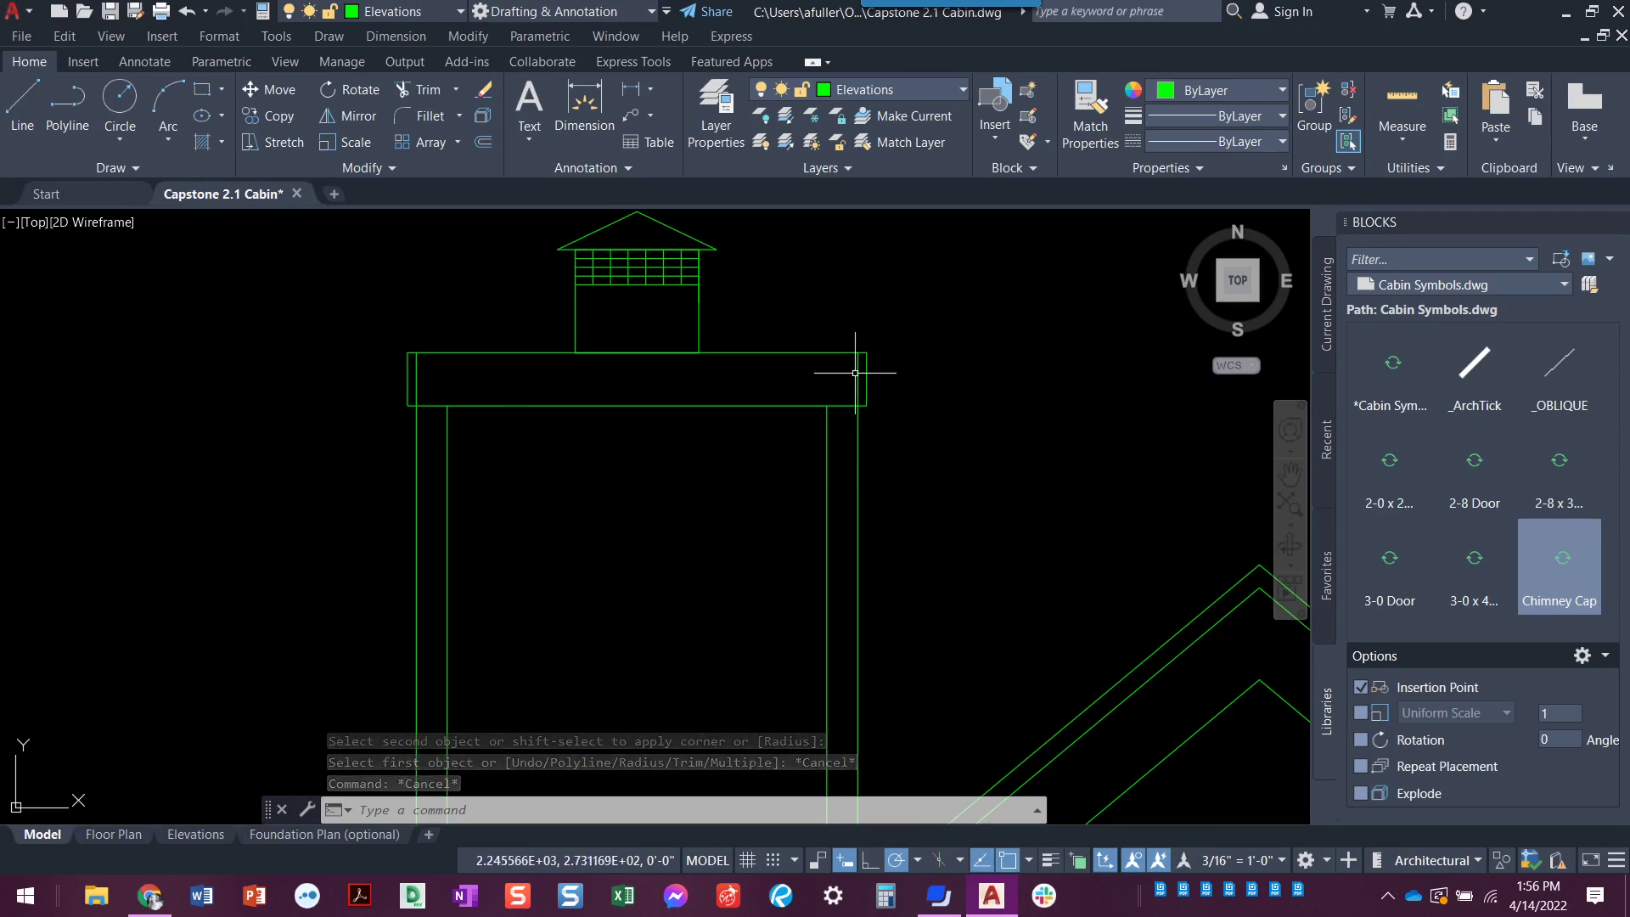
Step: Trim the two stray segments left inside the chimney band
text(tr)
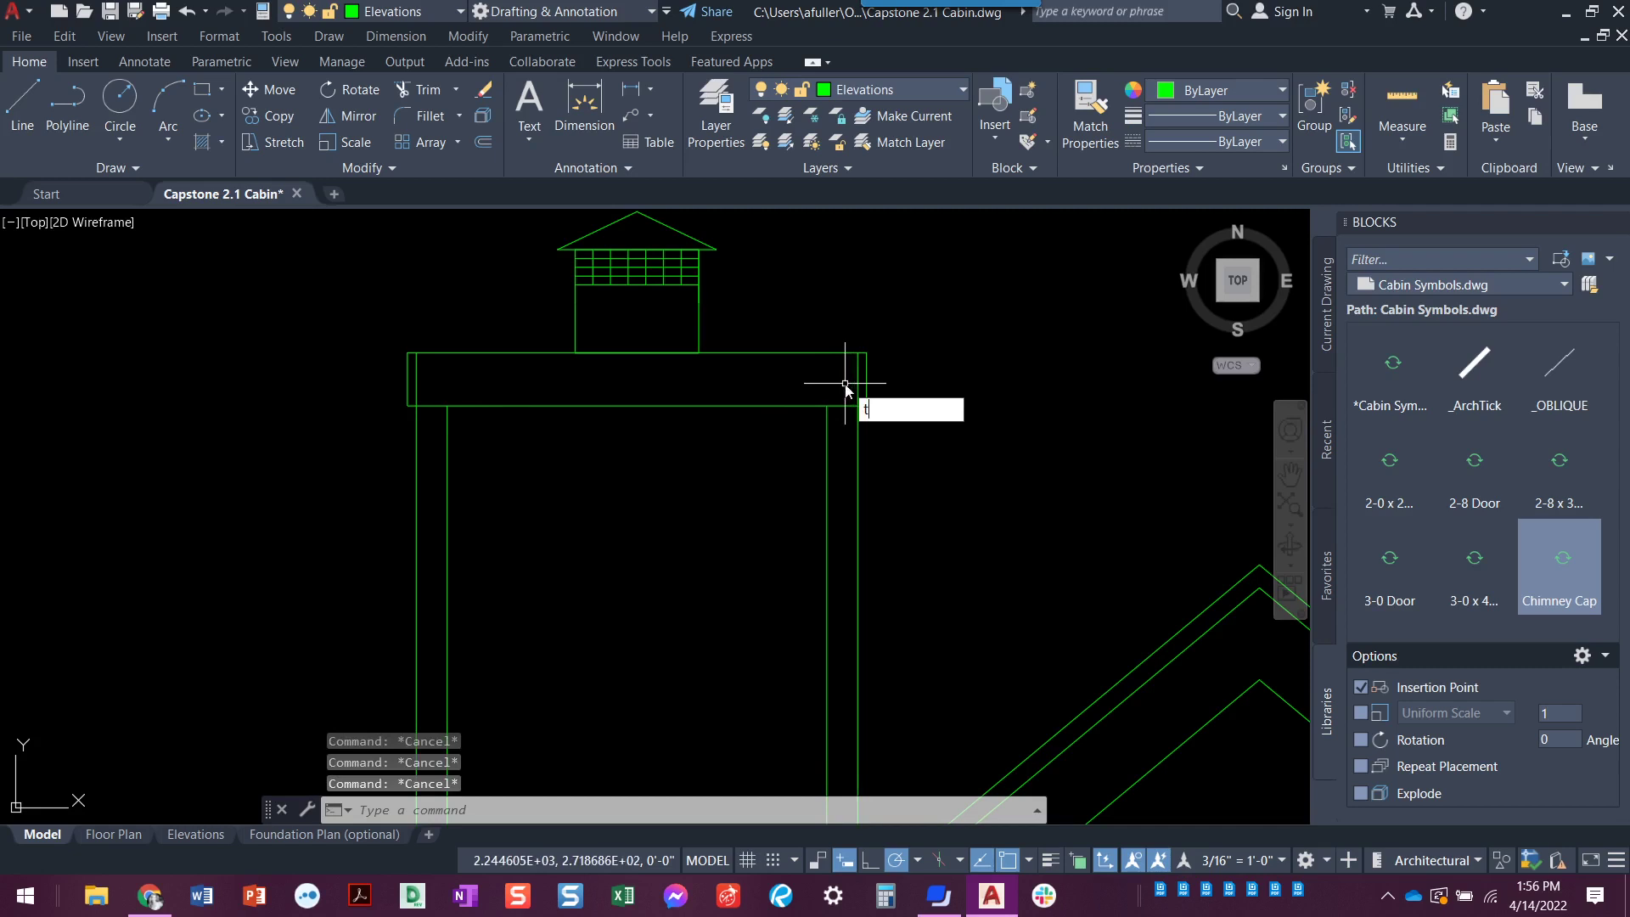
key(Return)
click(857, 367)
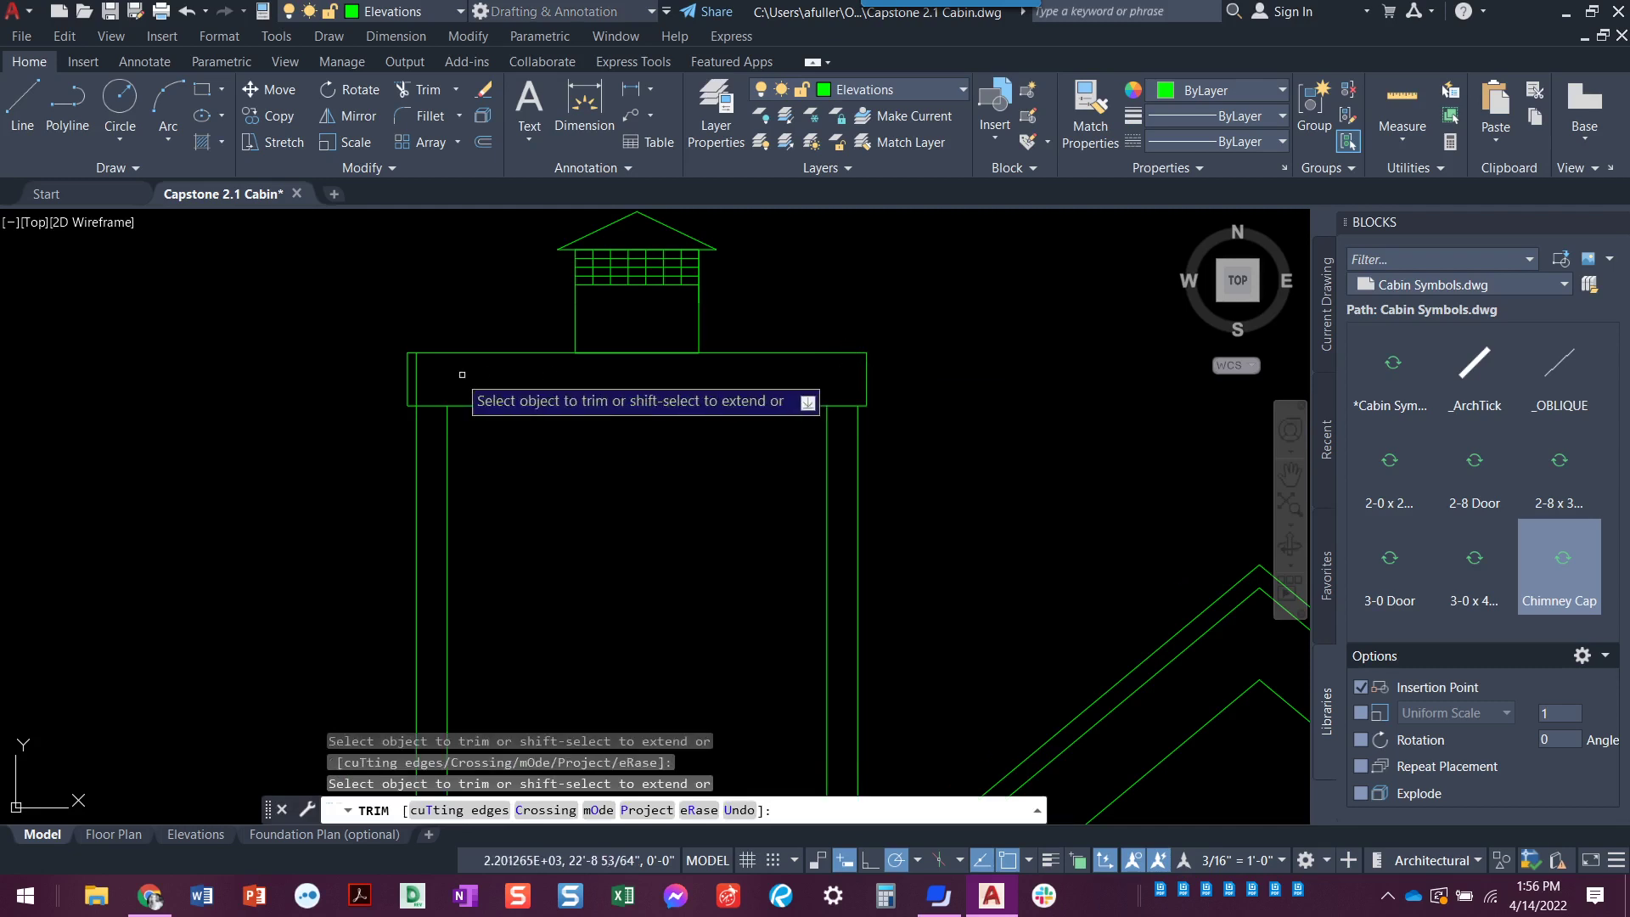
click(417, 379)
key(Escape)
key(Escape)
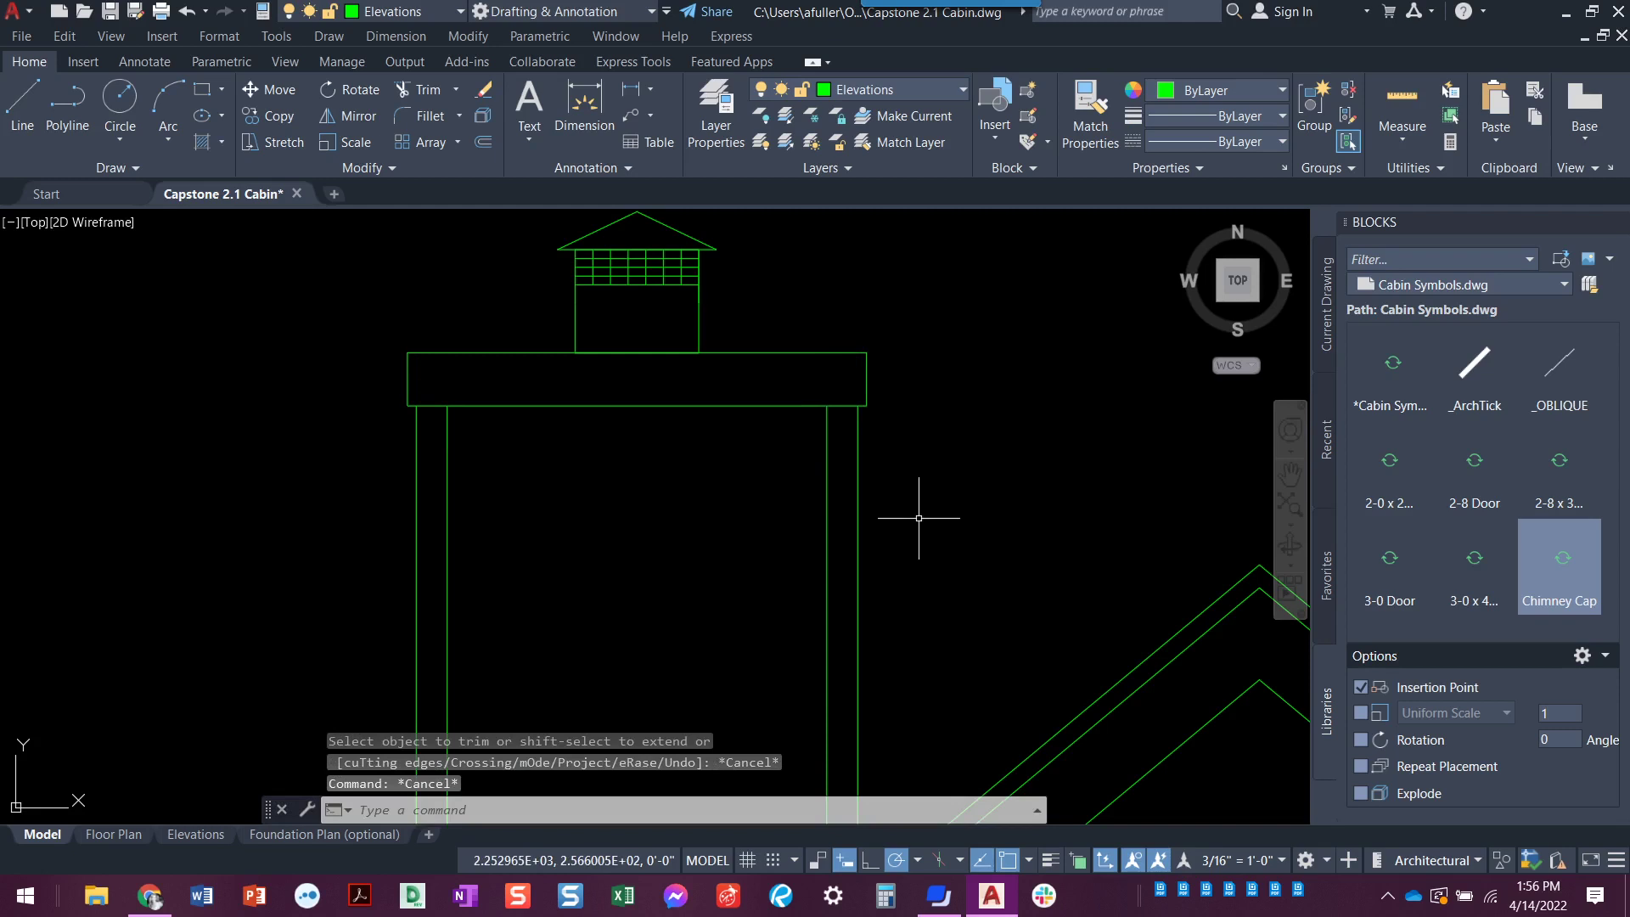
scroll(918, 518, down, 4)
middle_drag(927, 527, 815, 419)
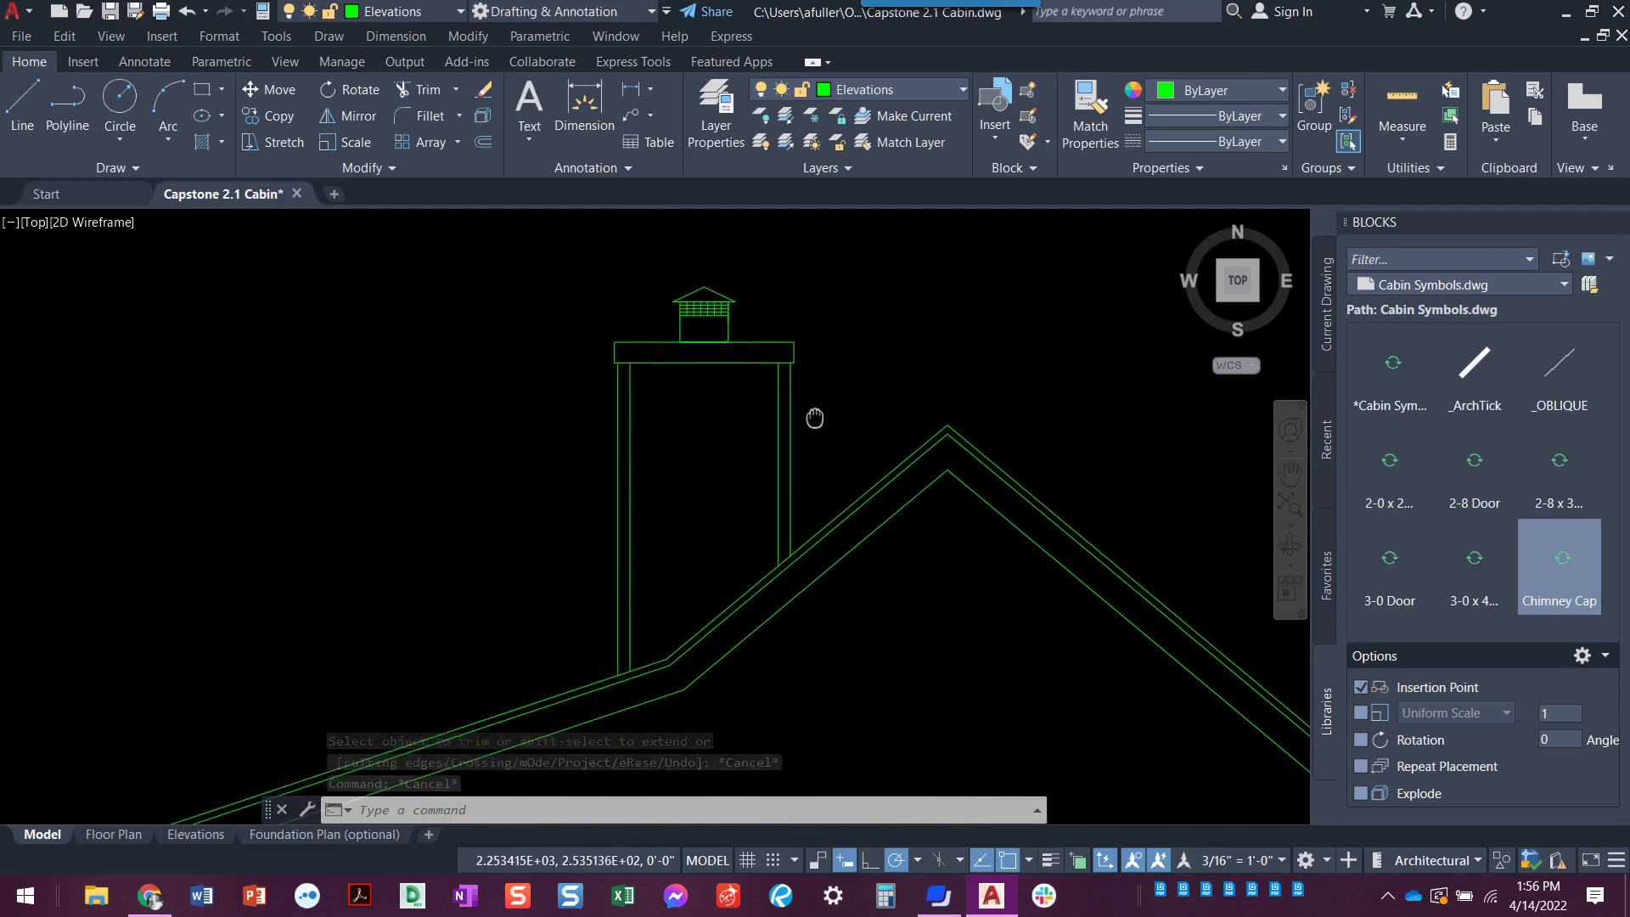
key(alt+Tab)
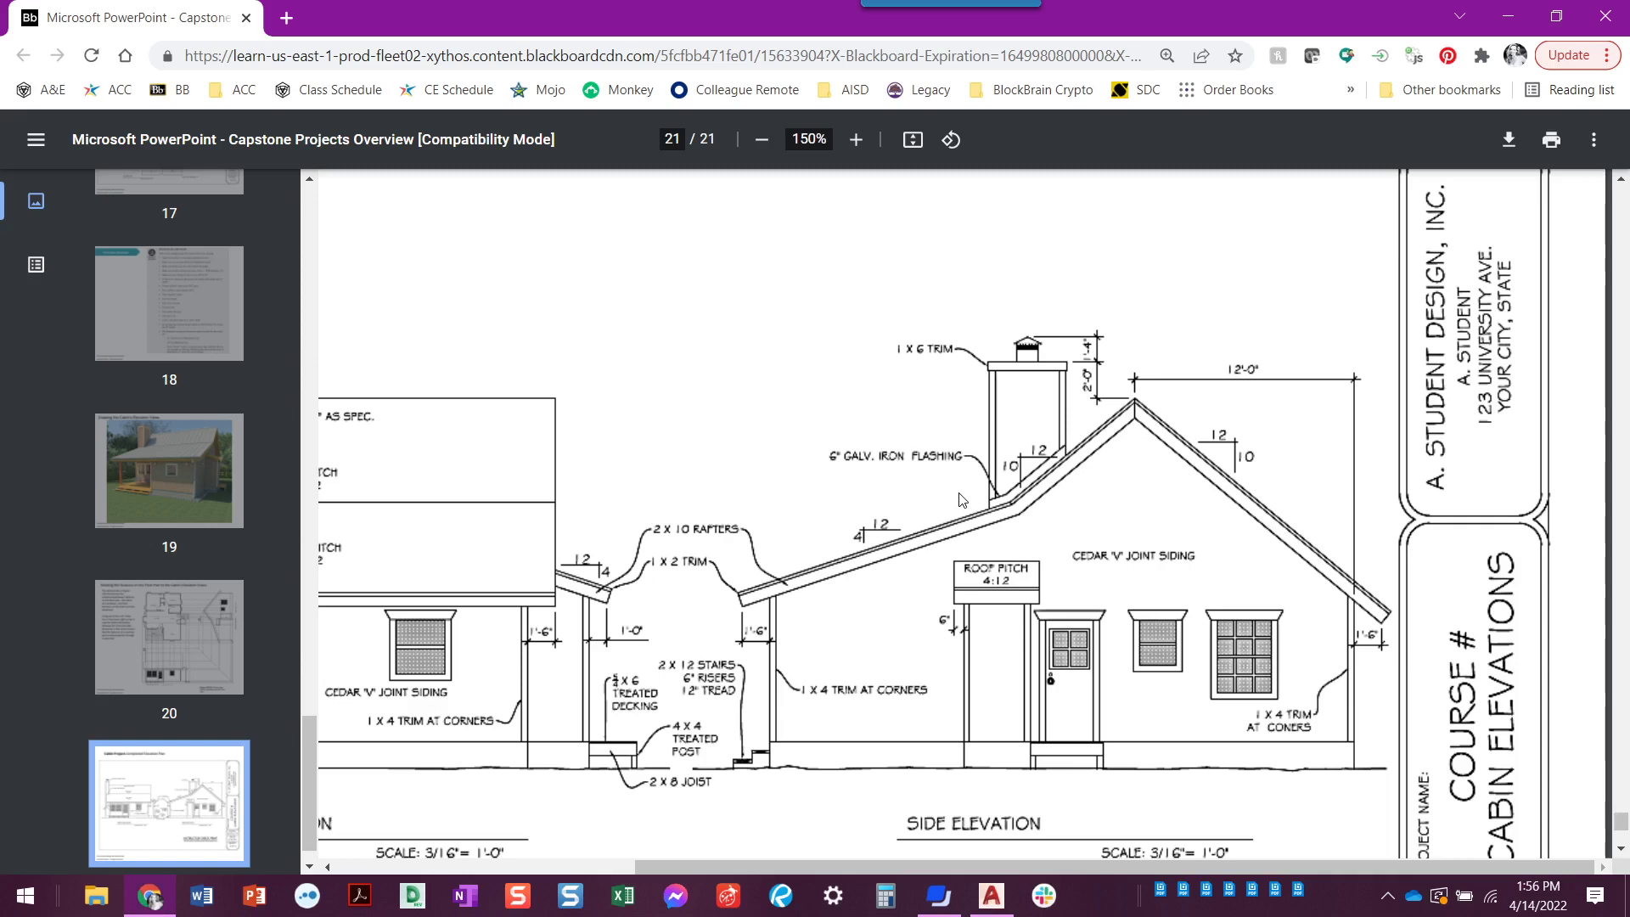
key(alt+Tab)
Step: Offset the sloped roof line 6 inches upward for the flashing band
middle_drag(846, 451, 866, 422)
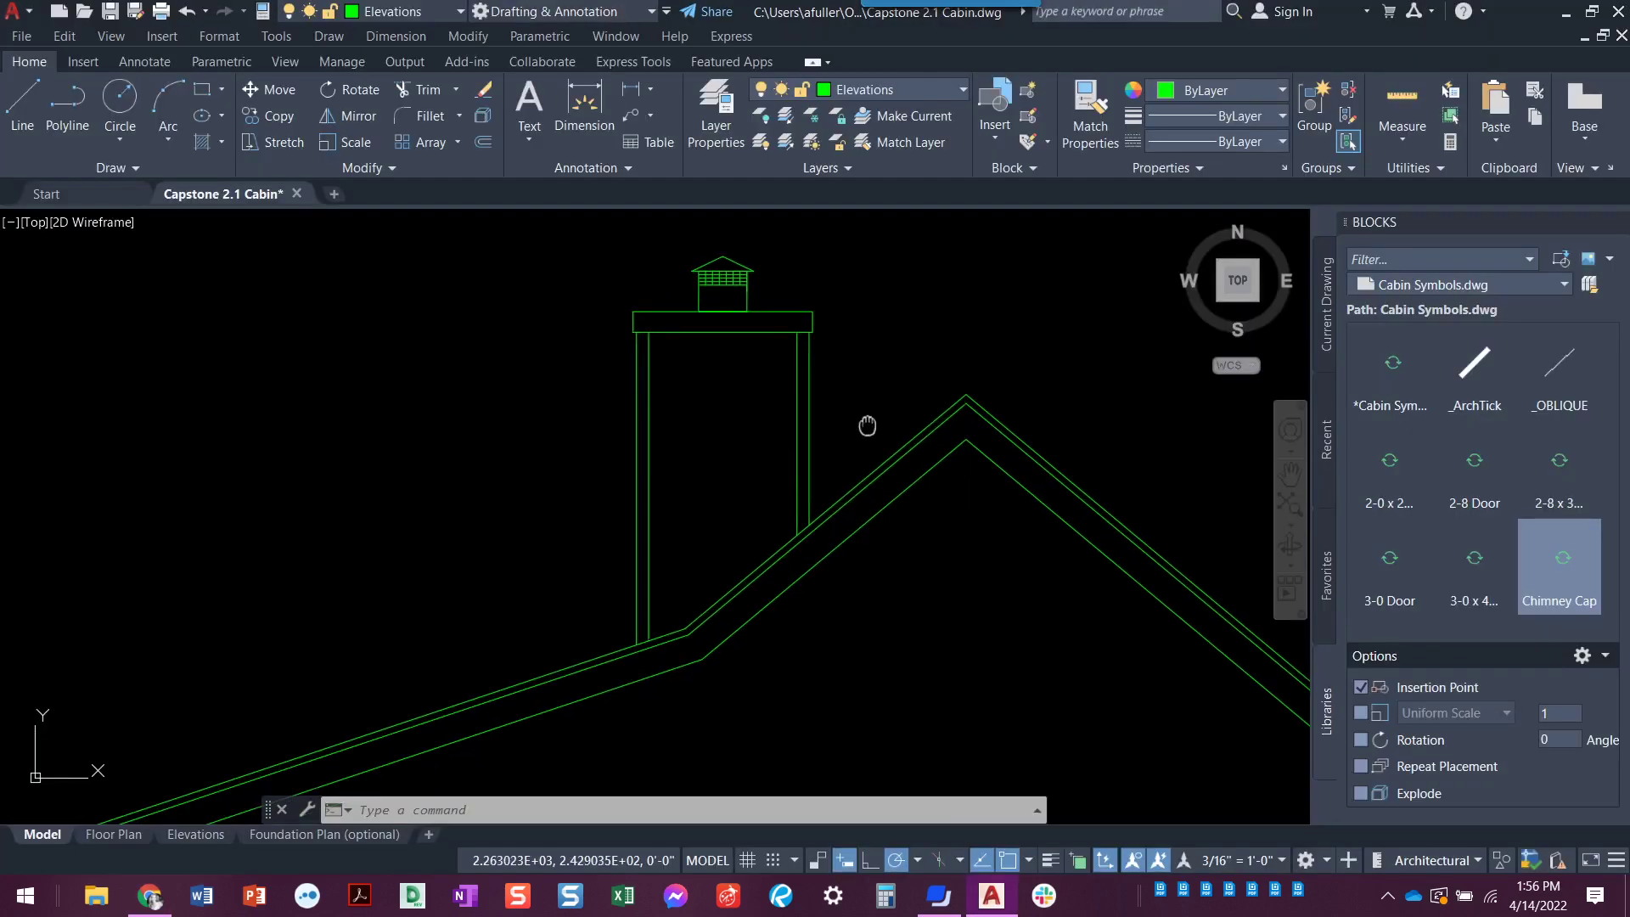
key(Escape)
key(Escape)
key(Escape)
text(o)
key(Return)
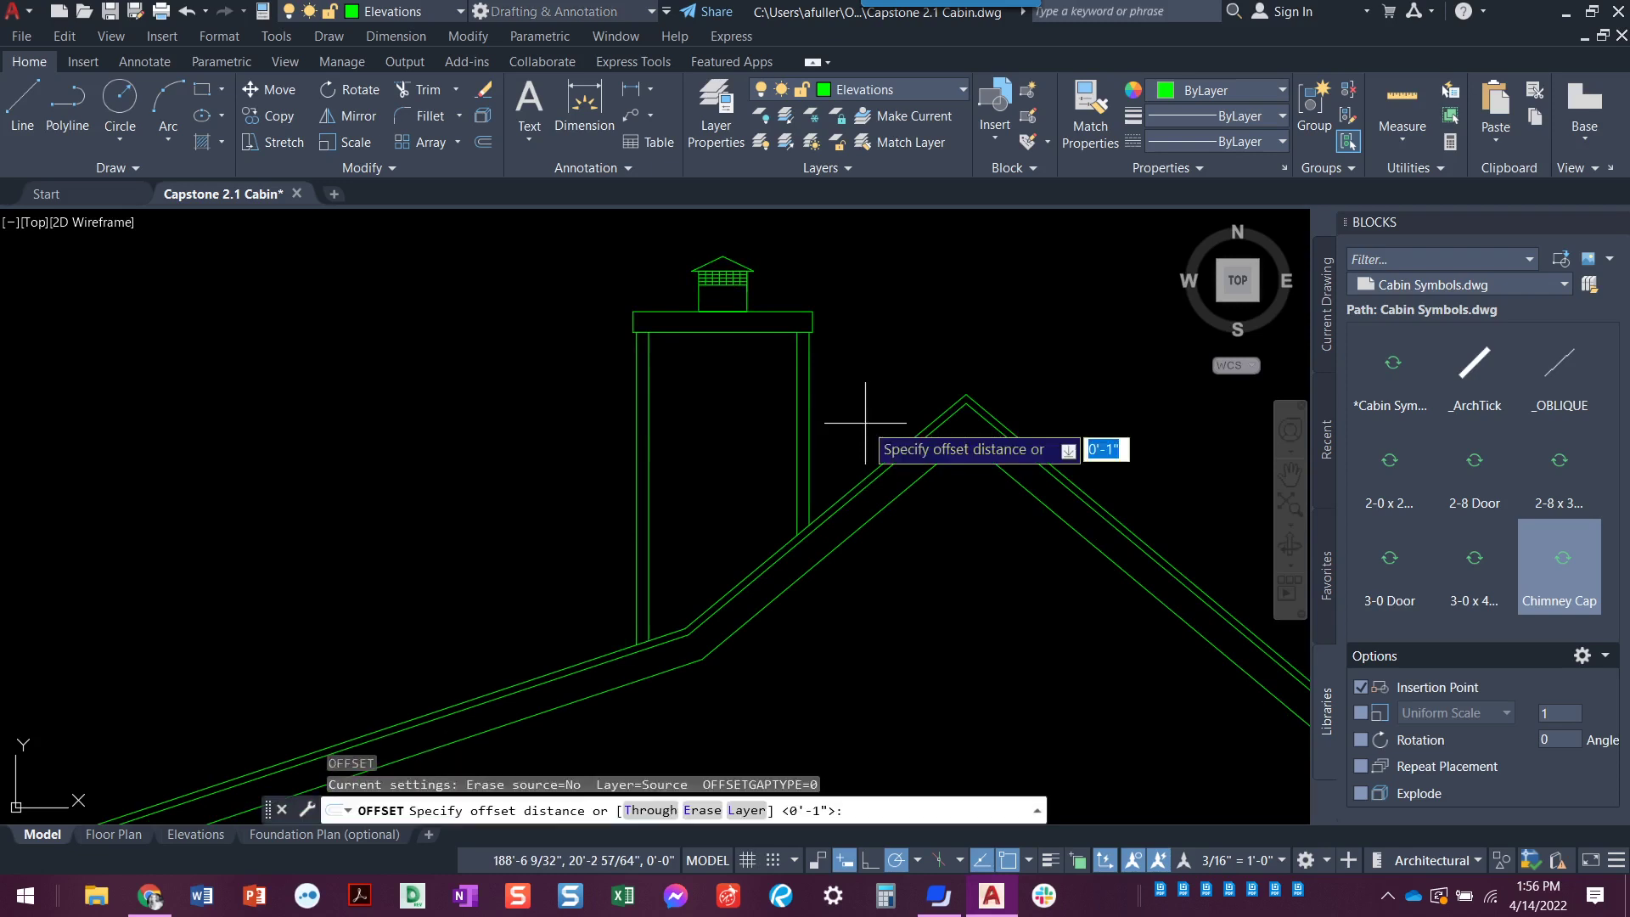
text(6)
key(Return)
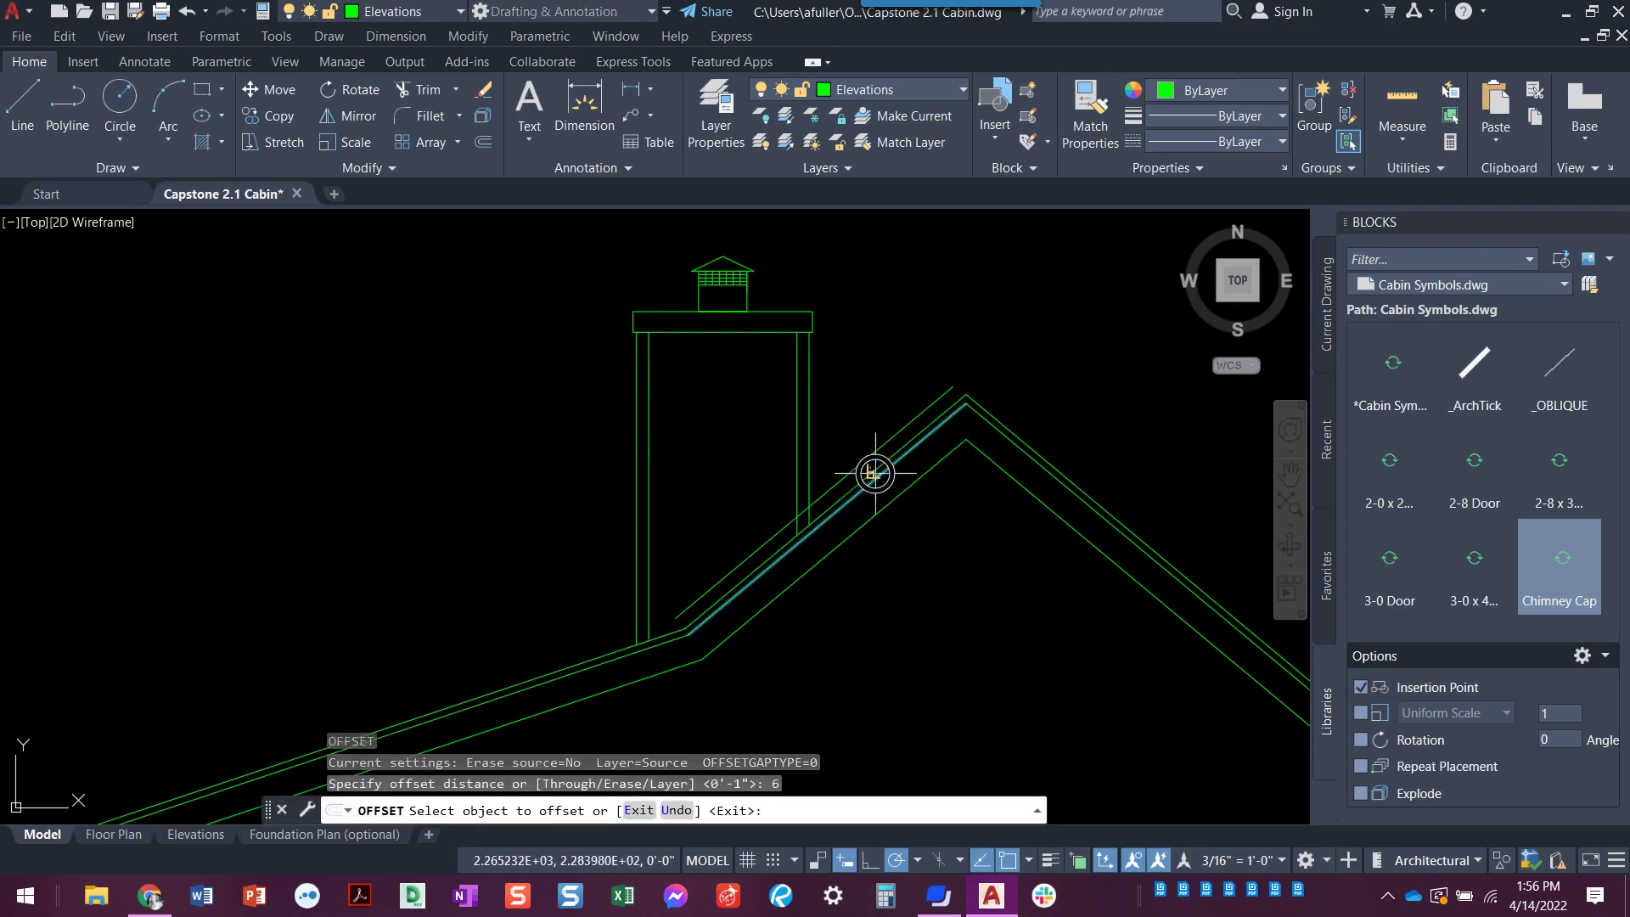
click(873, 467)
click(851, 441)
key(Return)
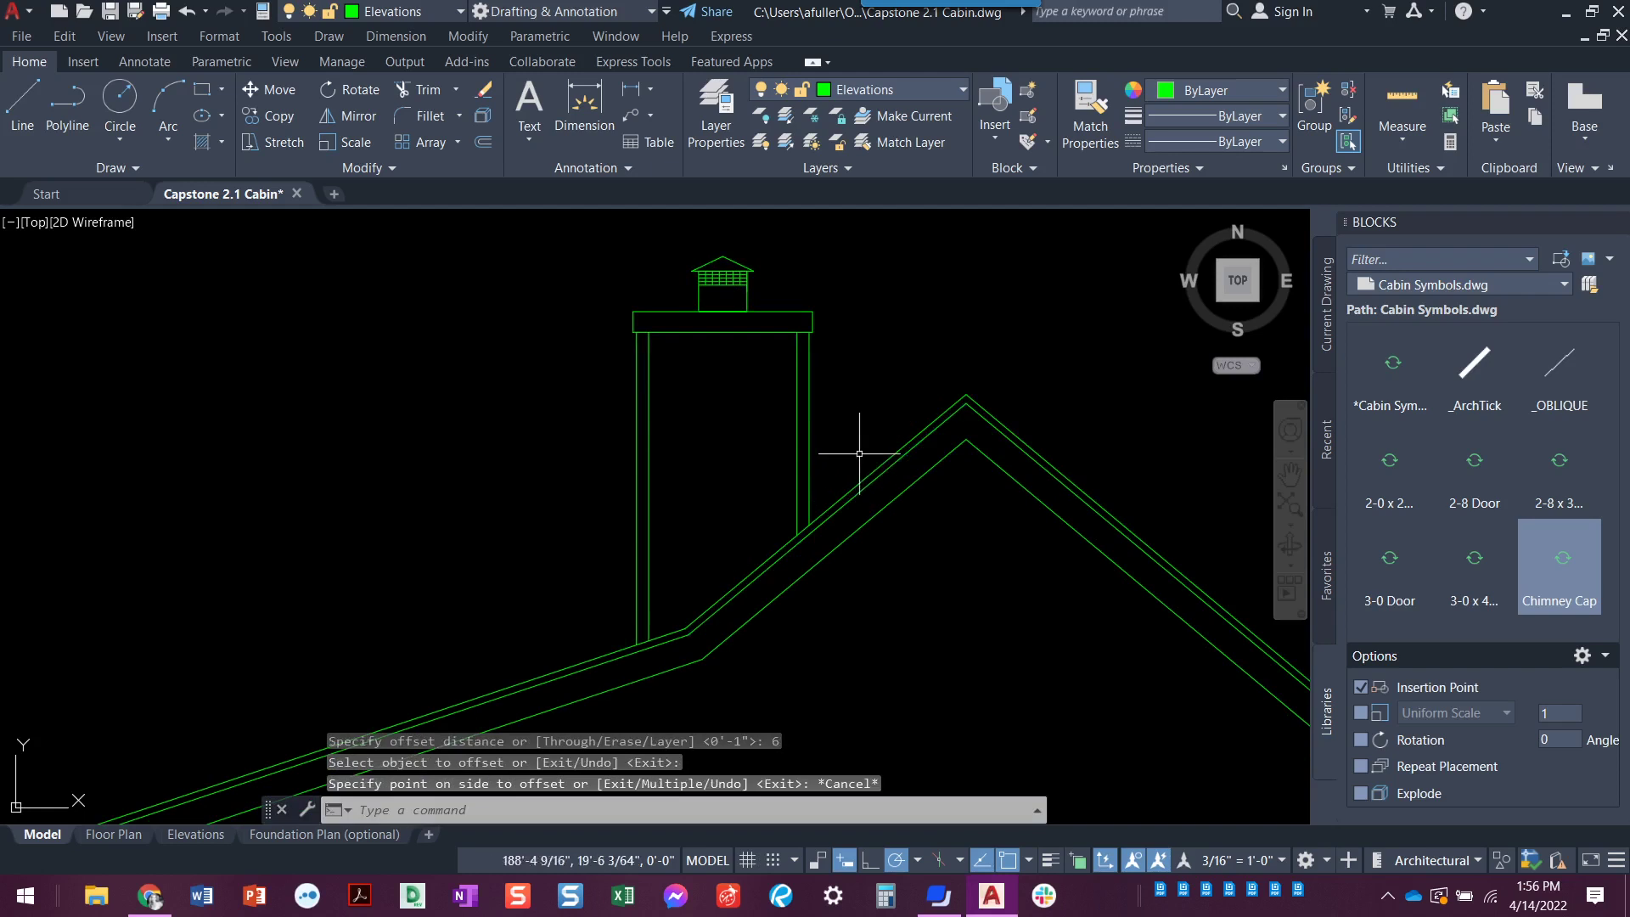
Step: Offset the lower-left roof line 6 inches upward as well
key(Return)
key(Return)
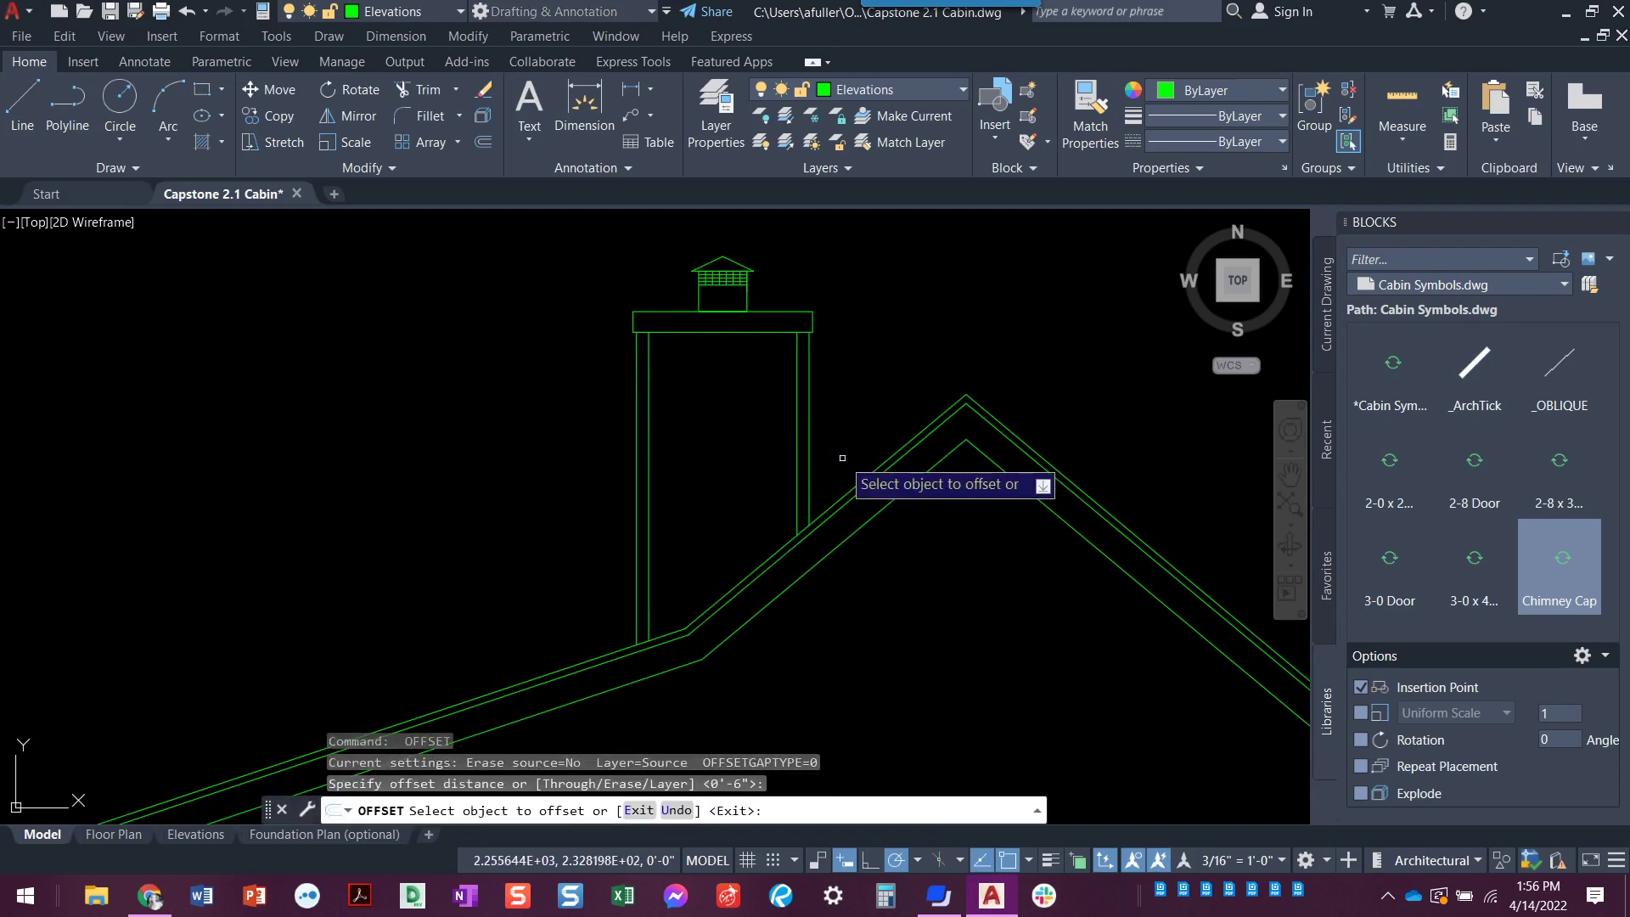
click(847, 489)
click(848, 489)
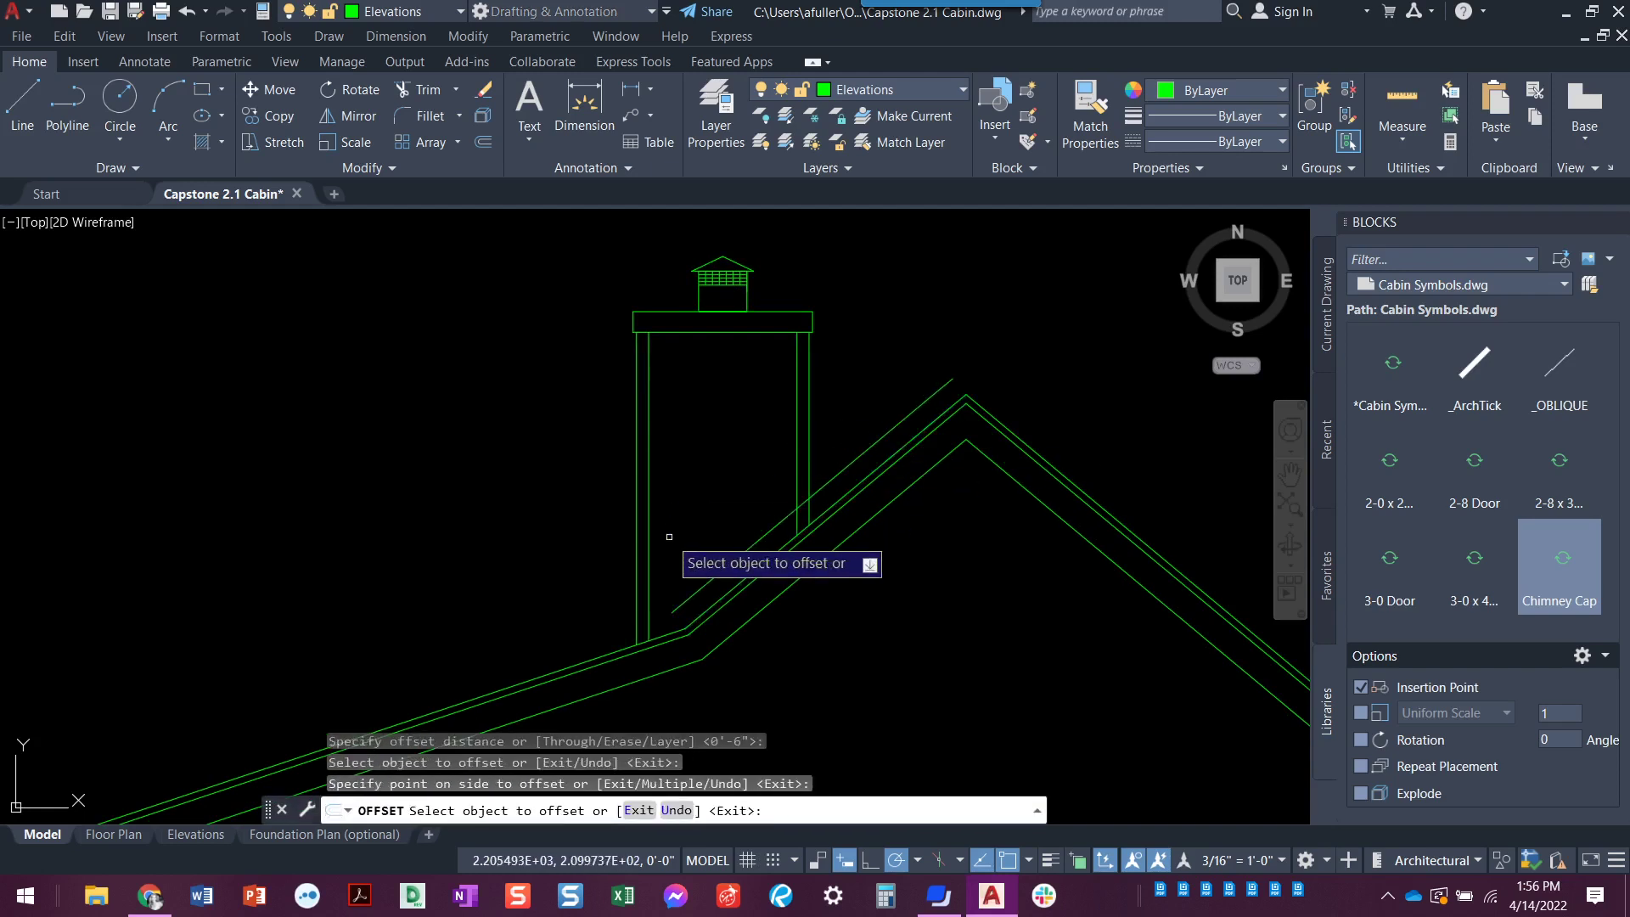
click(605, 654)
click(589, 611)
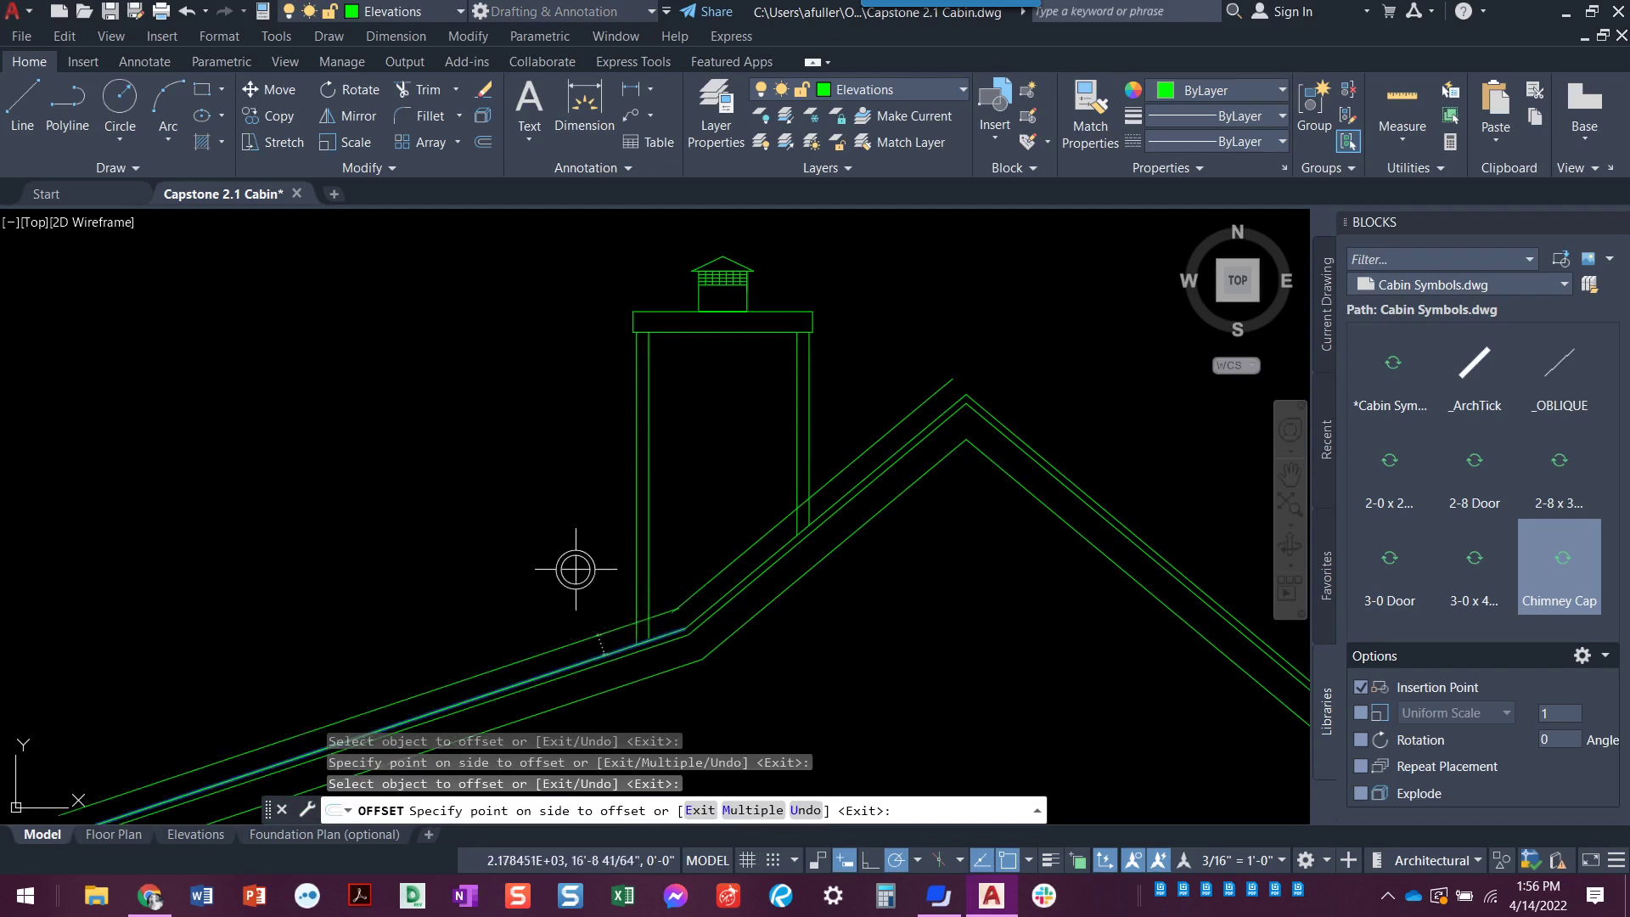
key(Escape)
key(Escape)
key(Escape)
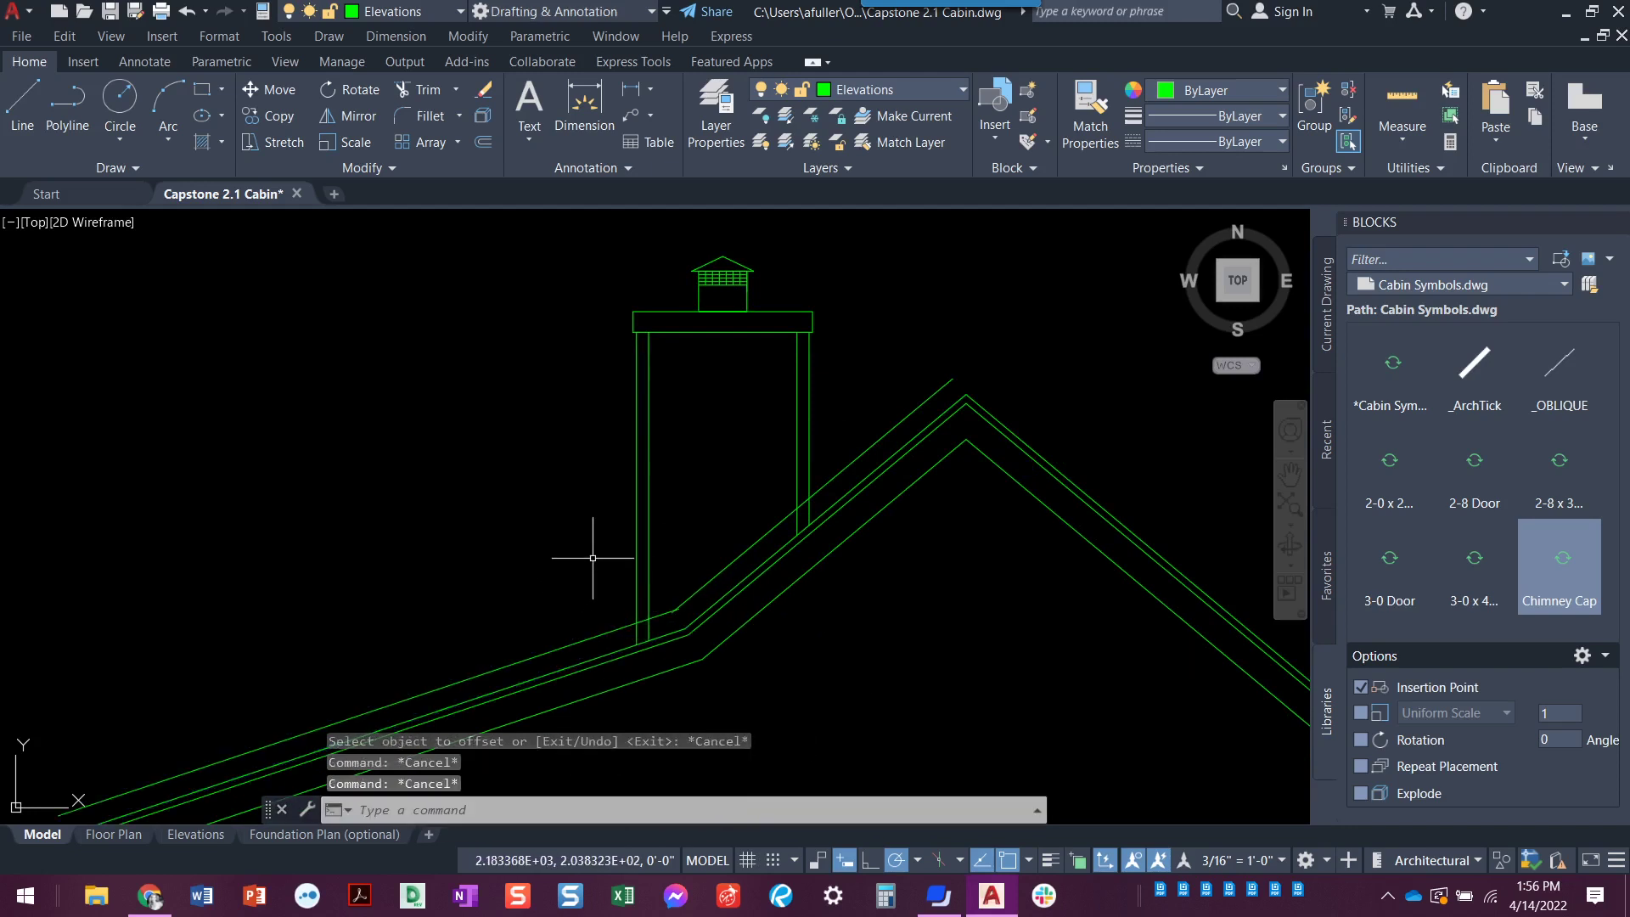
Step: Trim the roof line segment beside the chimney
key(Return)
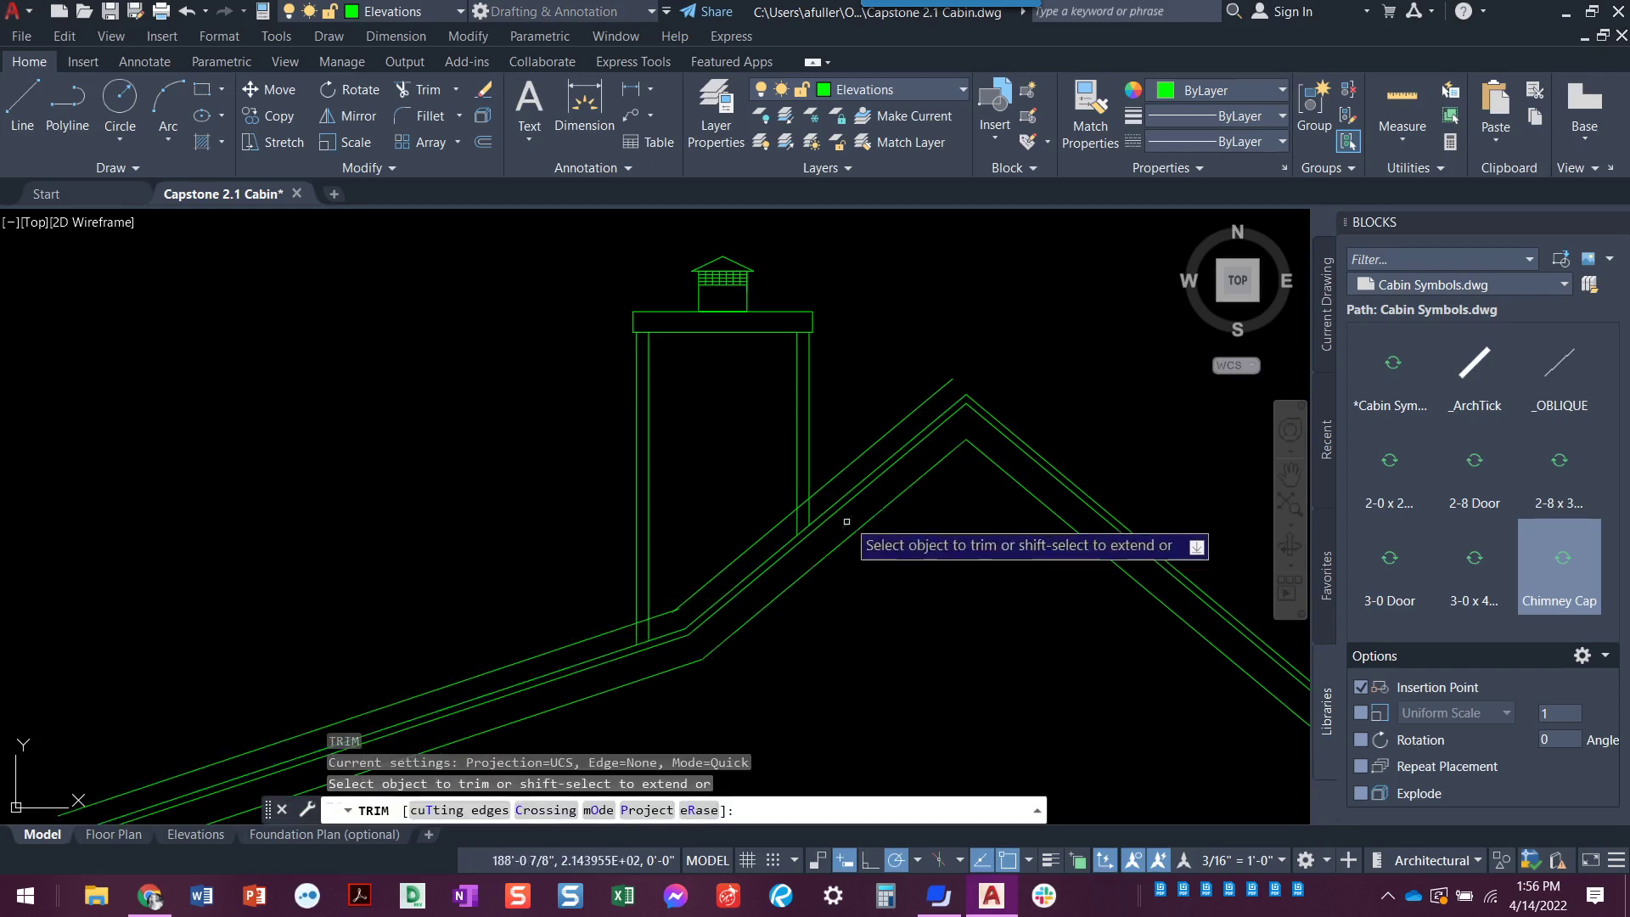
click(840, 472)
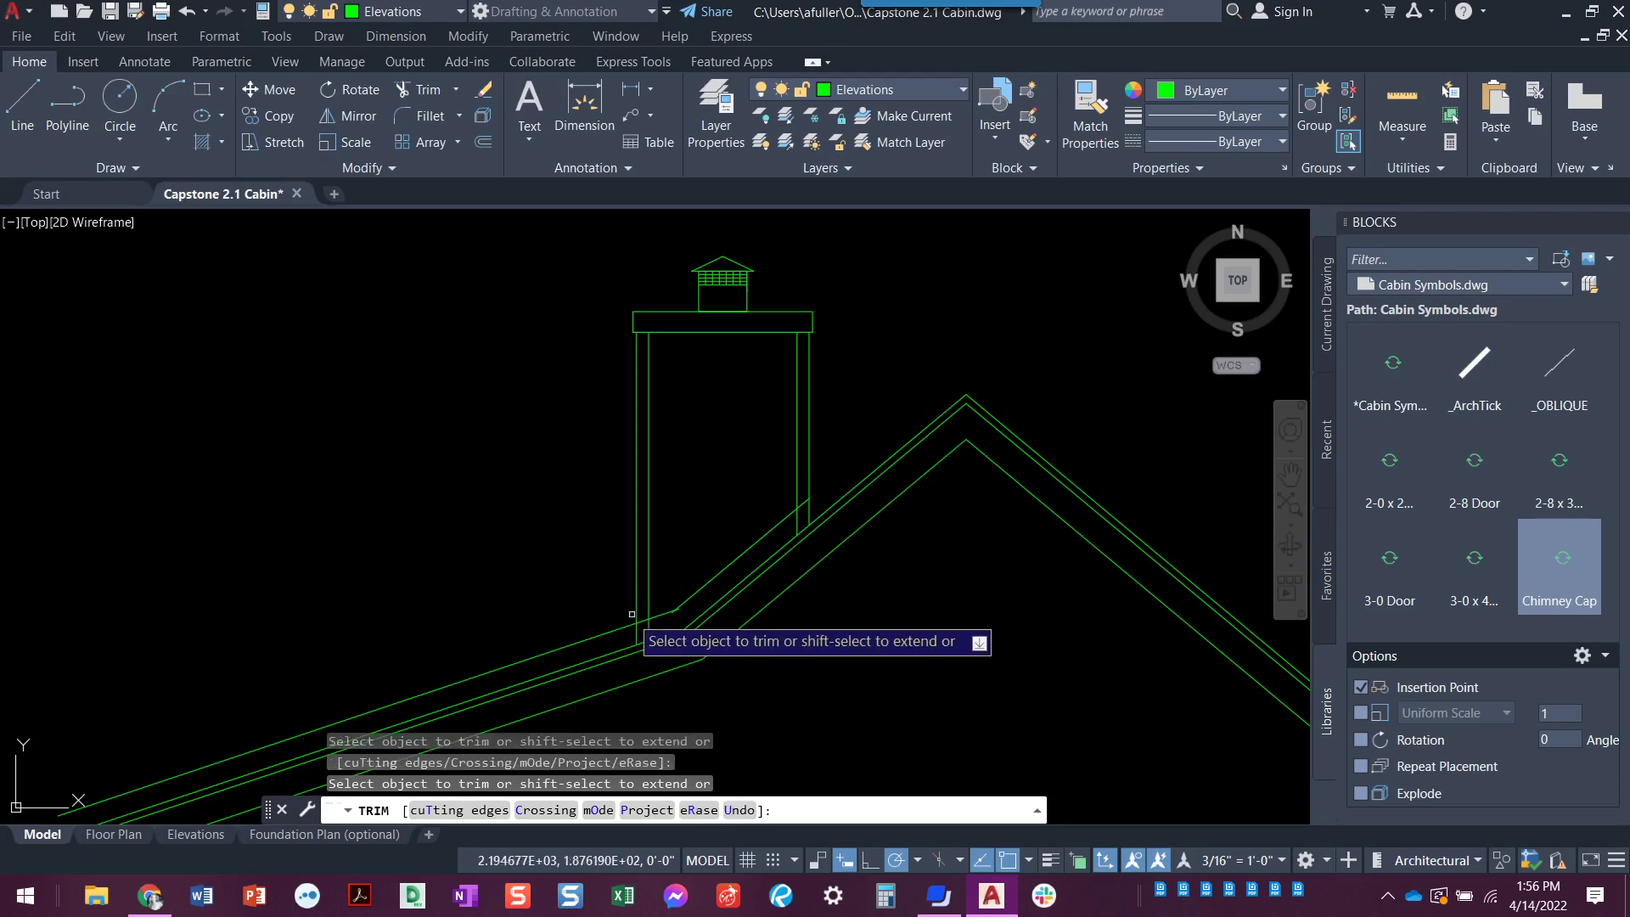
key(Escape)
scroll(618, 621, up, 10)
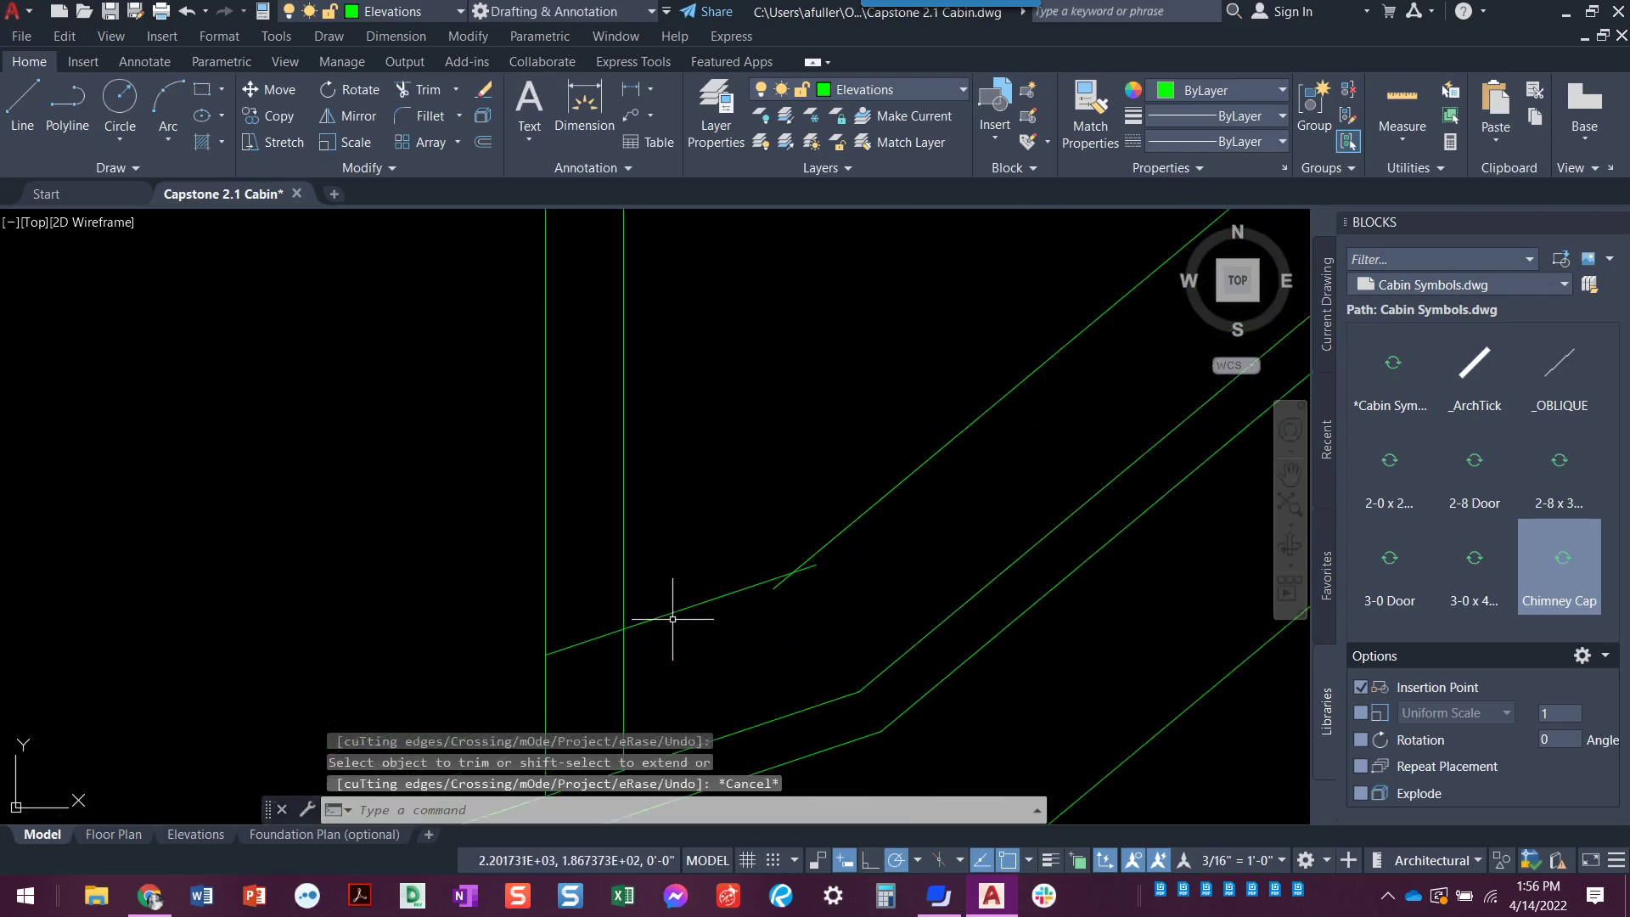
Step: Fillet the two sloped roof lines into a sharp corner
text(f)
key(Return)
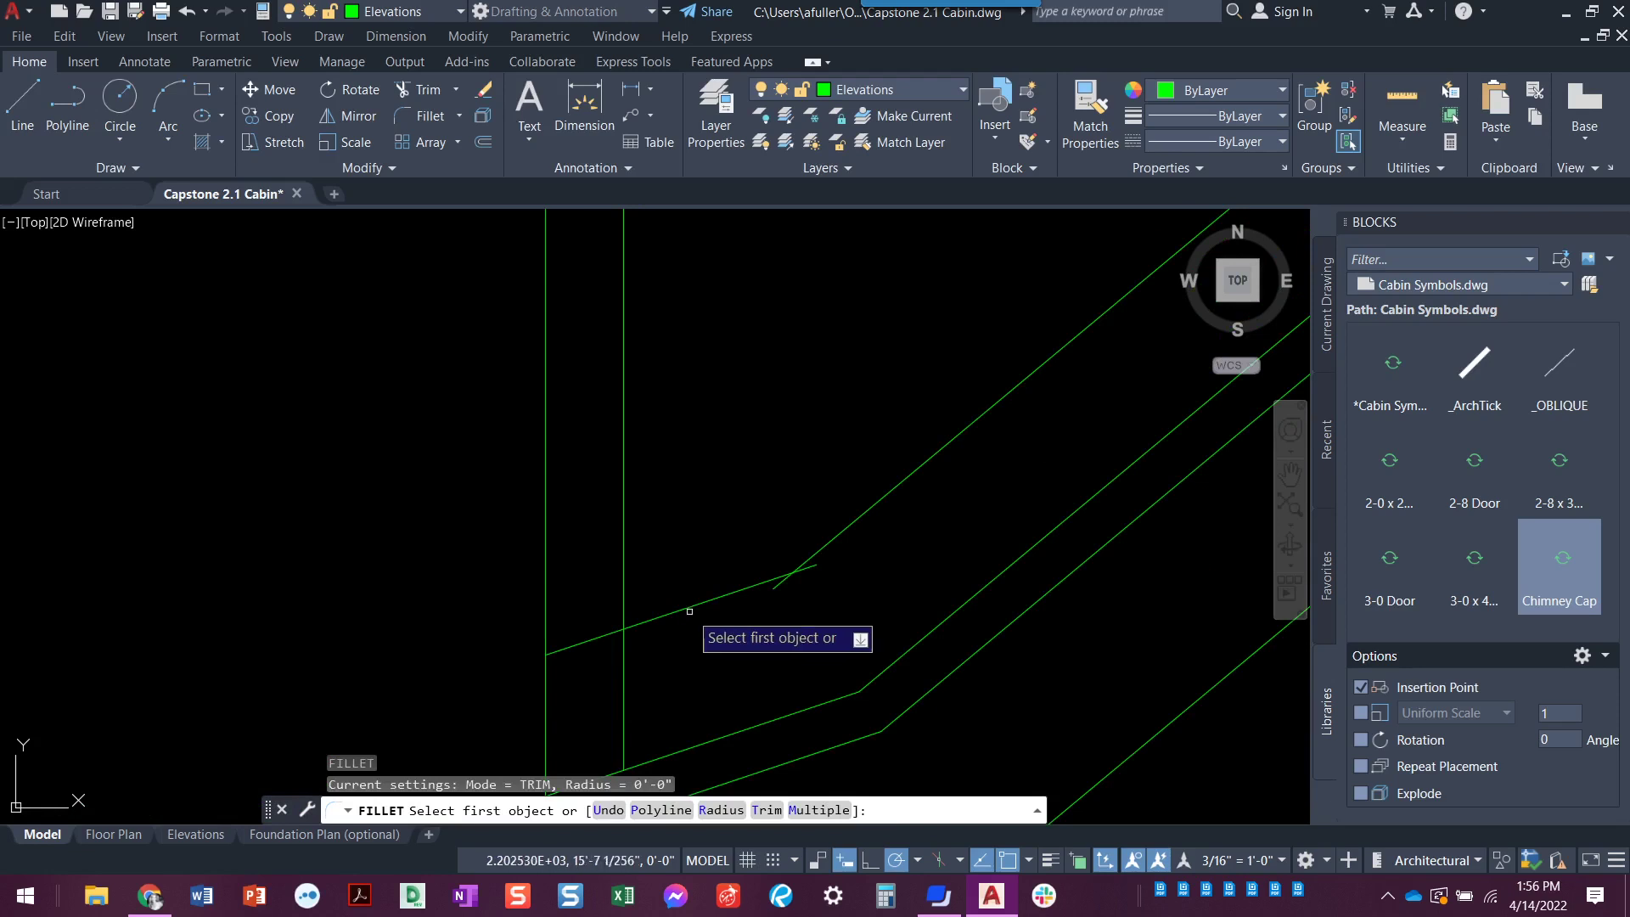
click(691, 606)
click(860, 512)
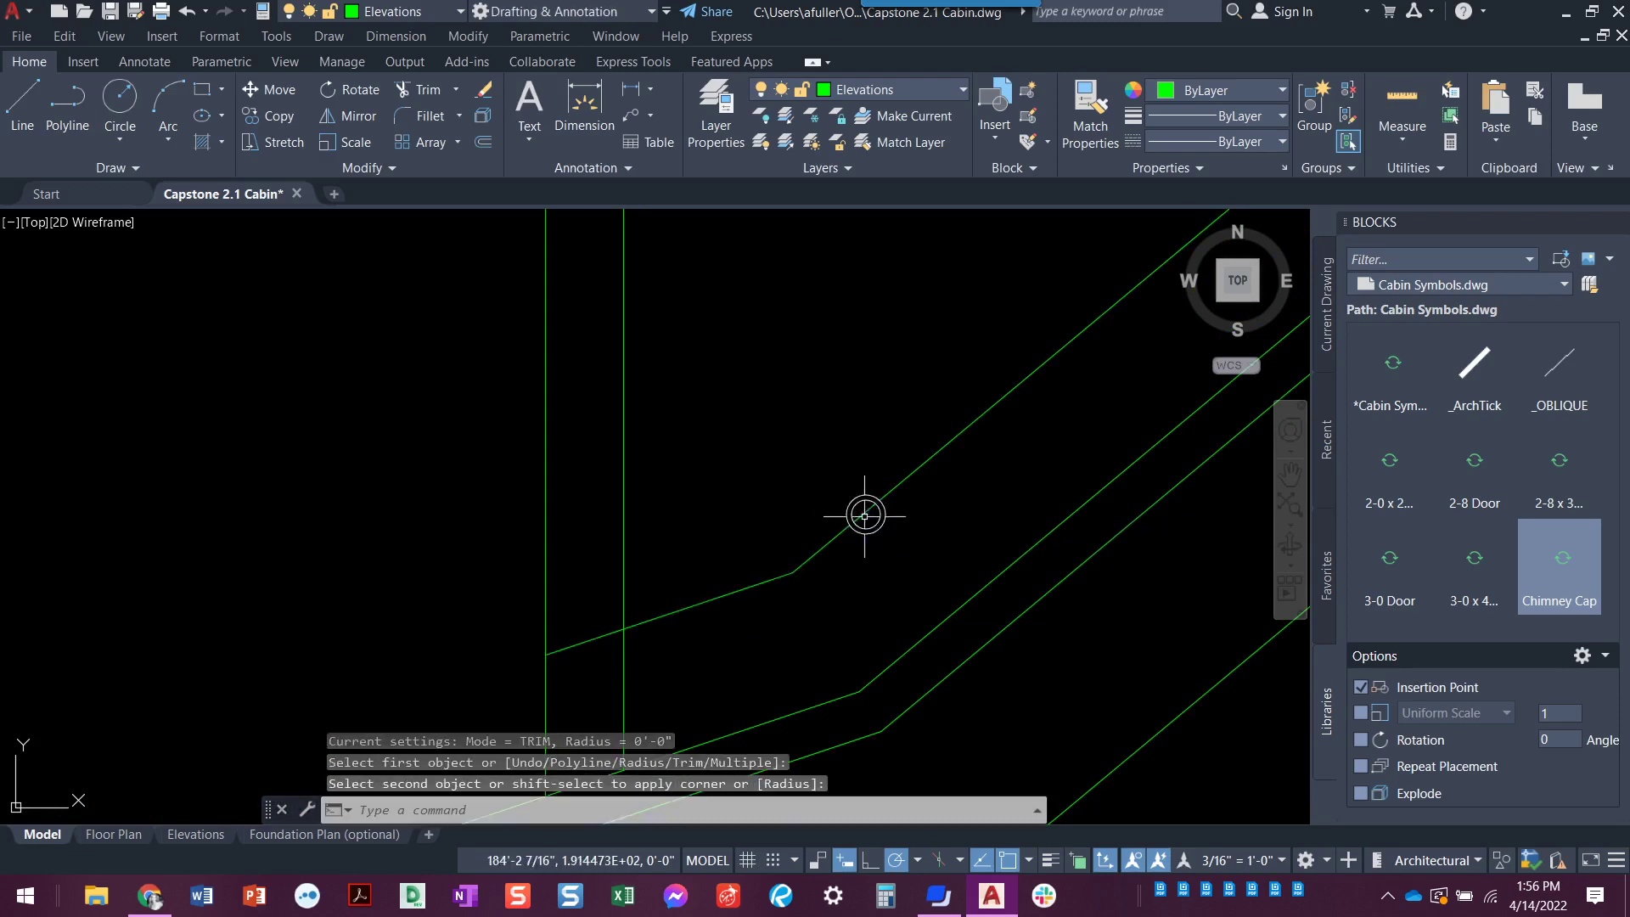
scroll(796, 612, down, 4)
Step: Check the reference elevations PDF, then trim the overhanging line end at the chimney
key(Escape)
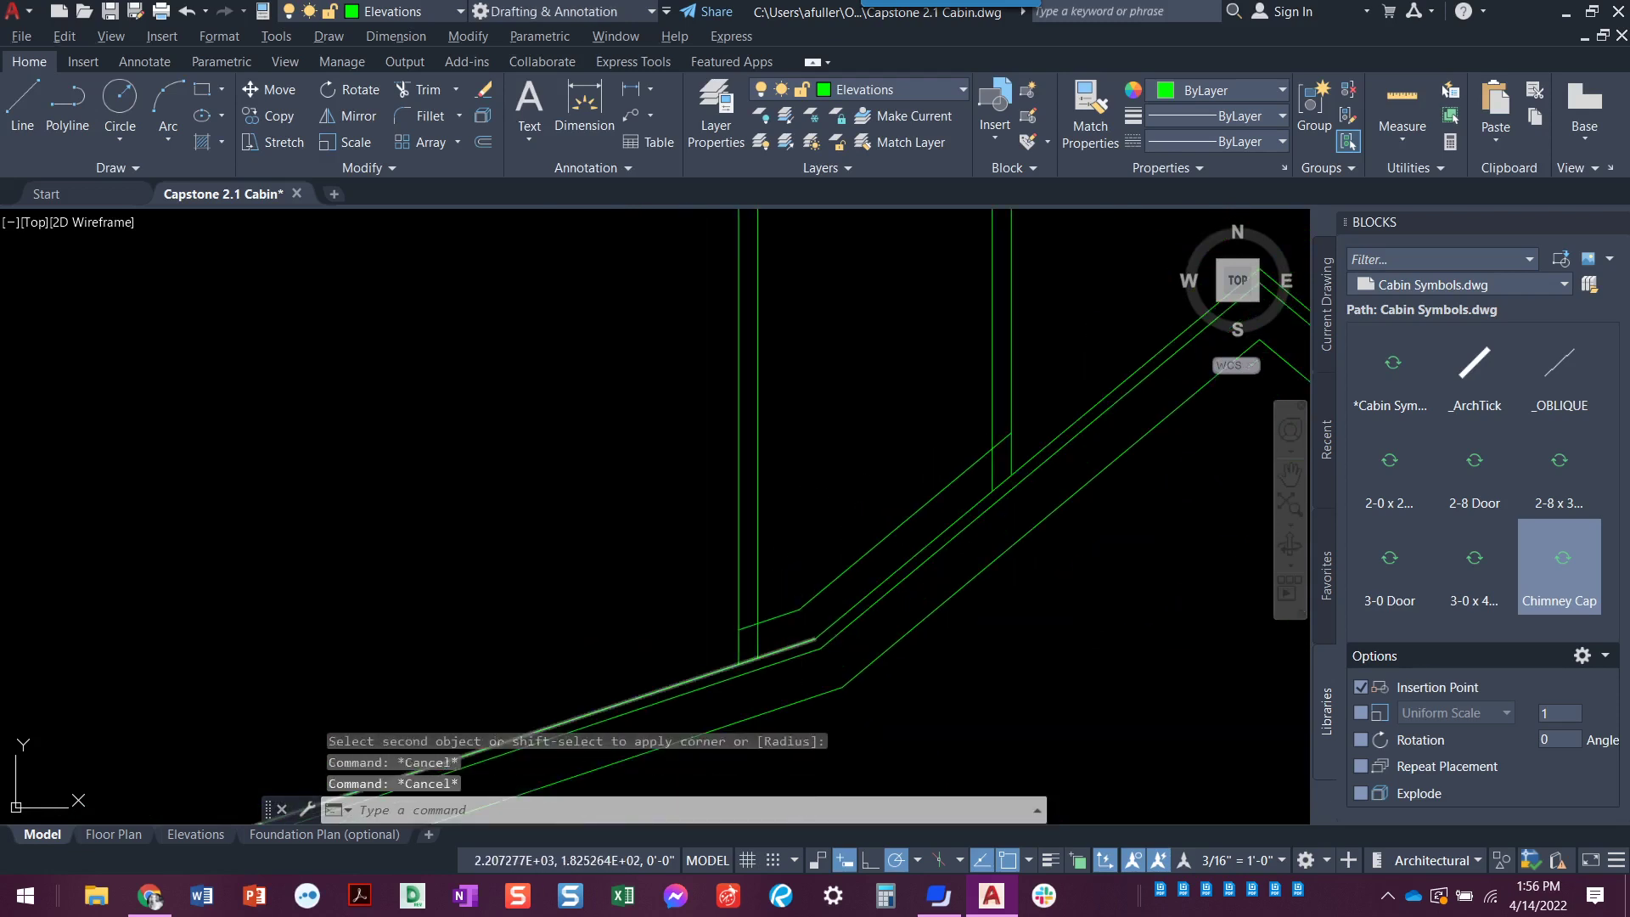
key(alt+Tab)
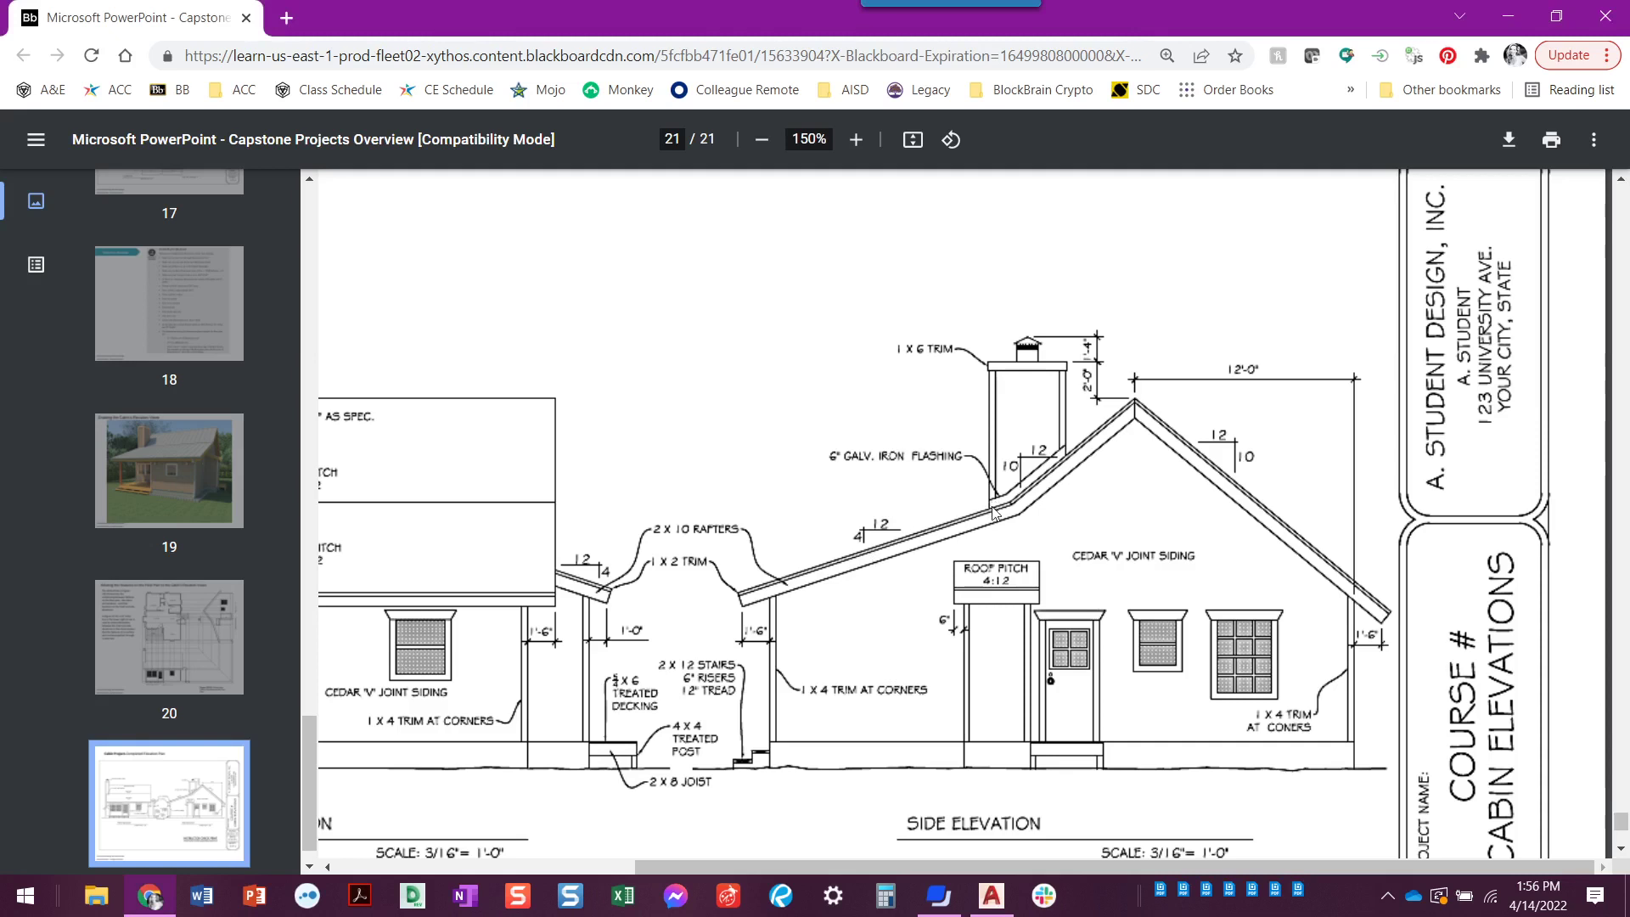
key(alt+Tab)
key(Escape)
text(t)
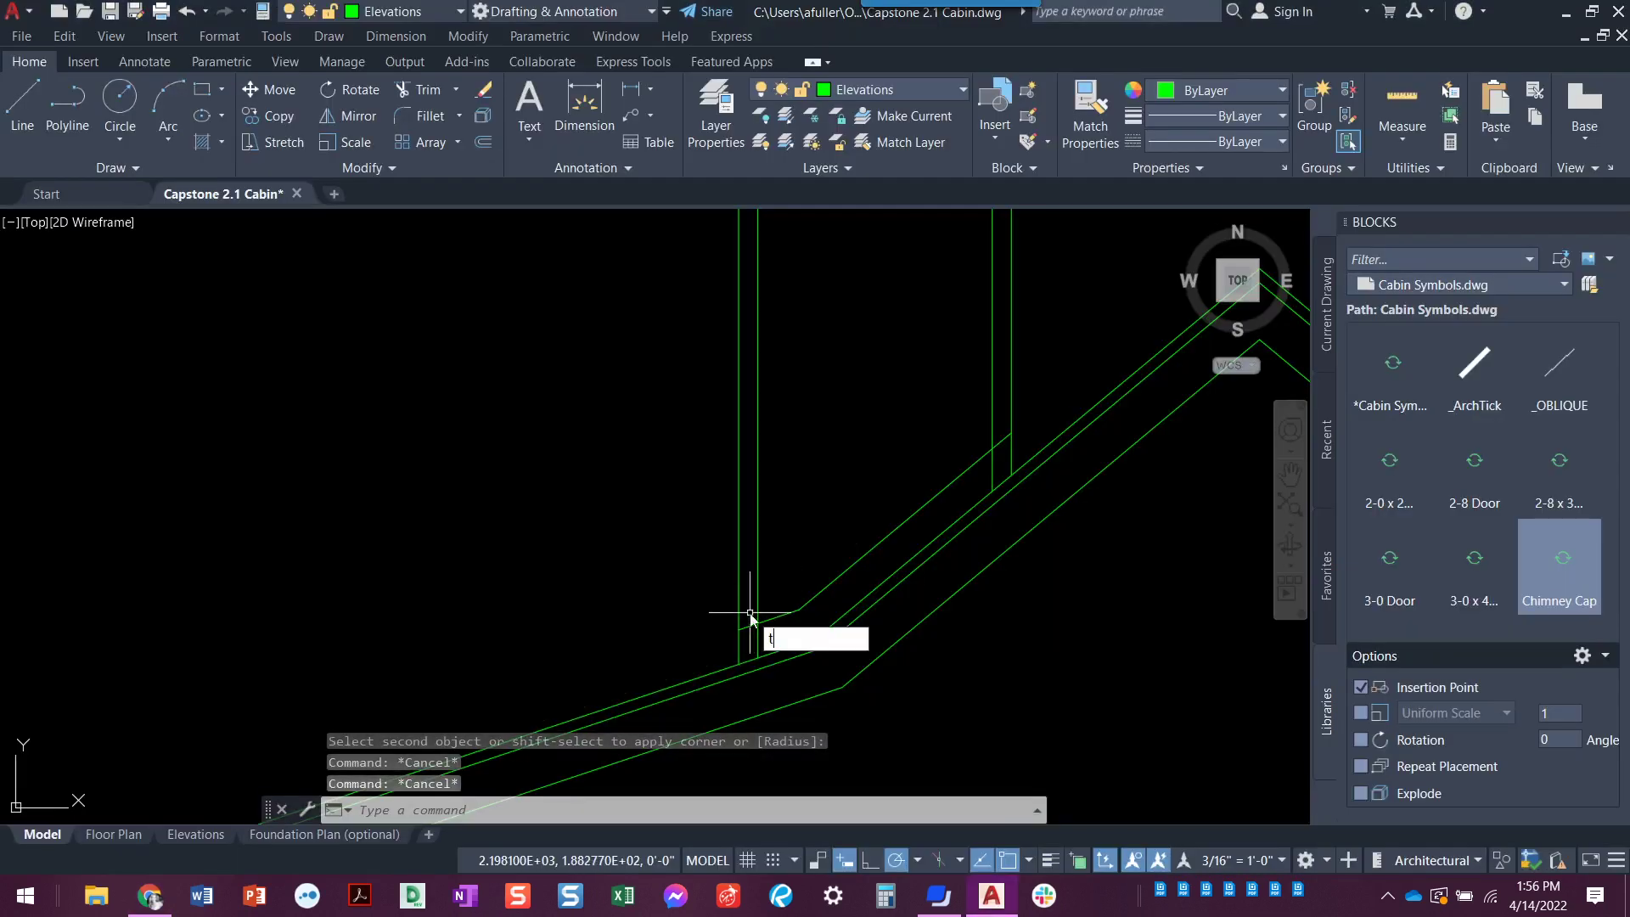
text(r)
key(Return)
click(756, 643)
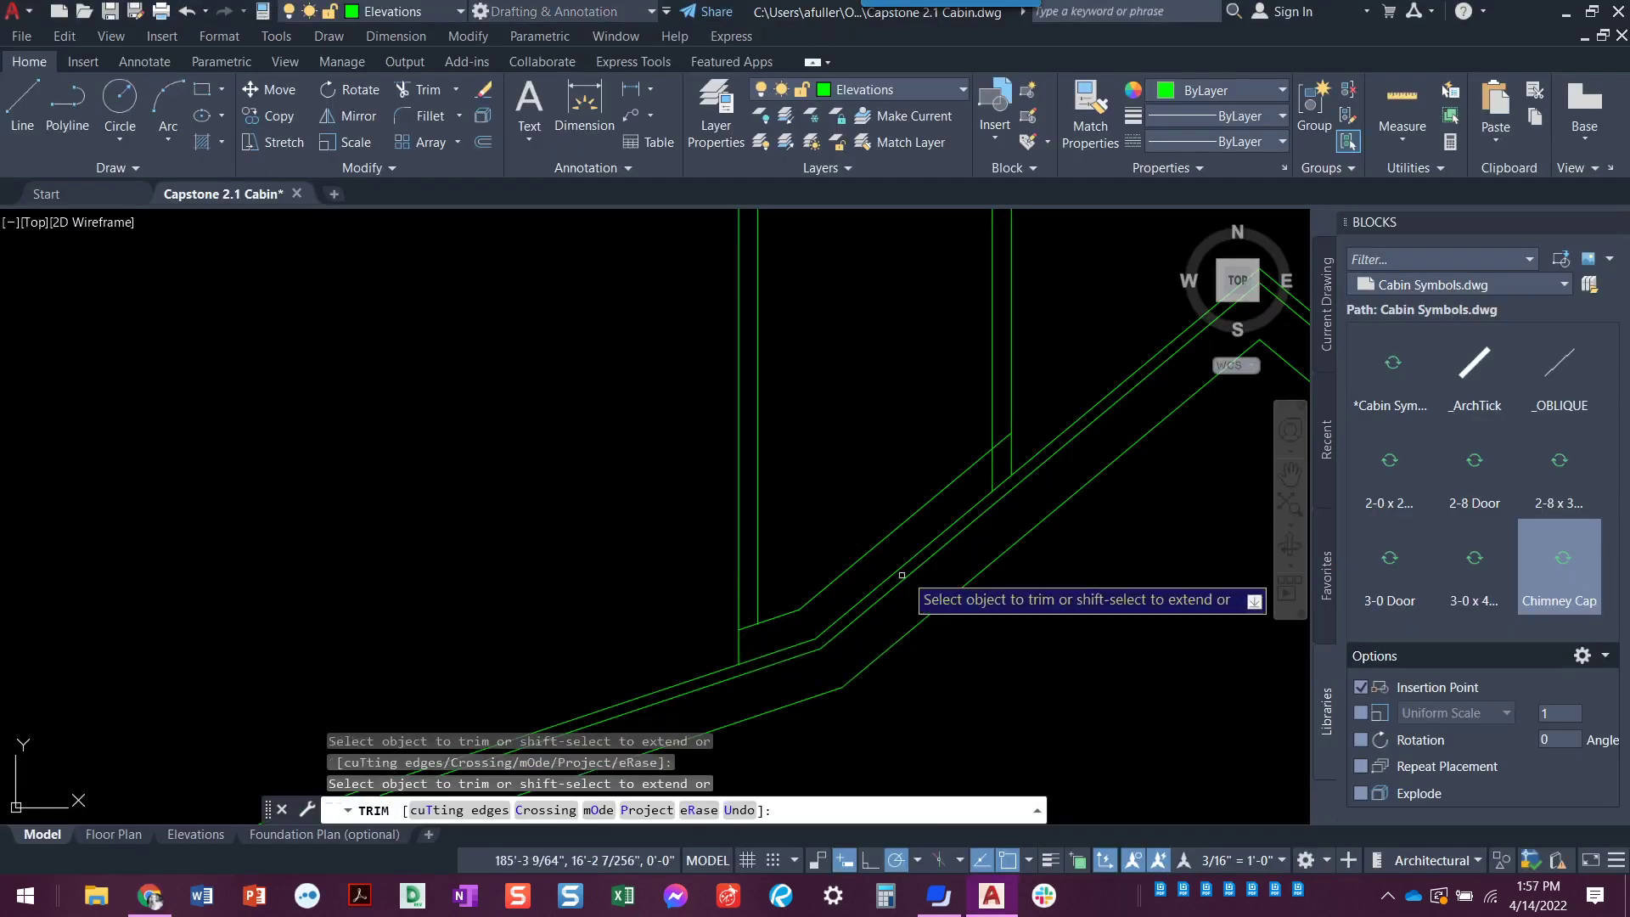
Step: Window-select and delete the X-marked 2x4 block at the right eave
key(Escape)
scroll(988, 696, down, 4)
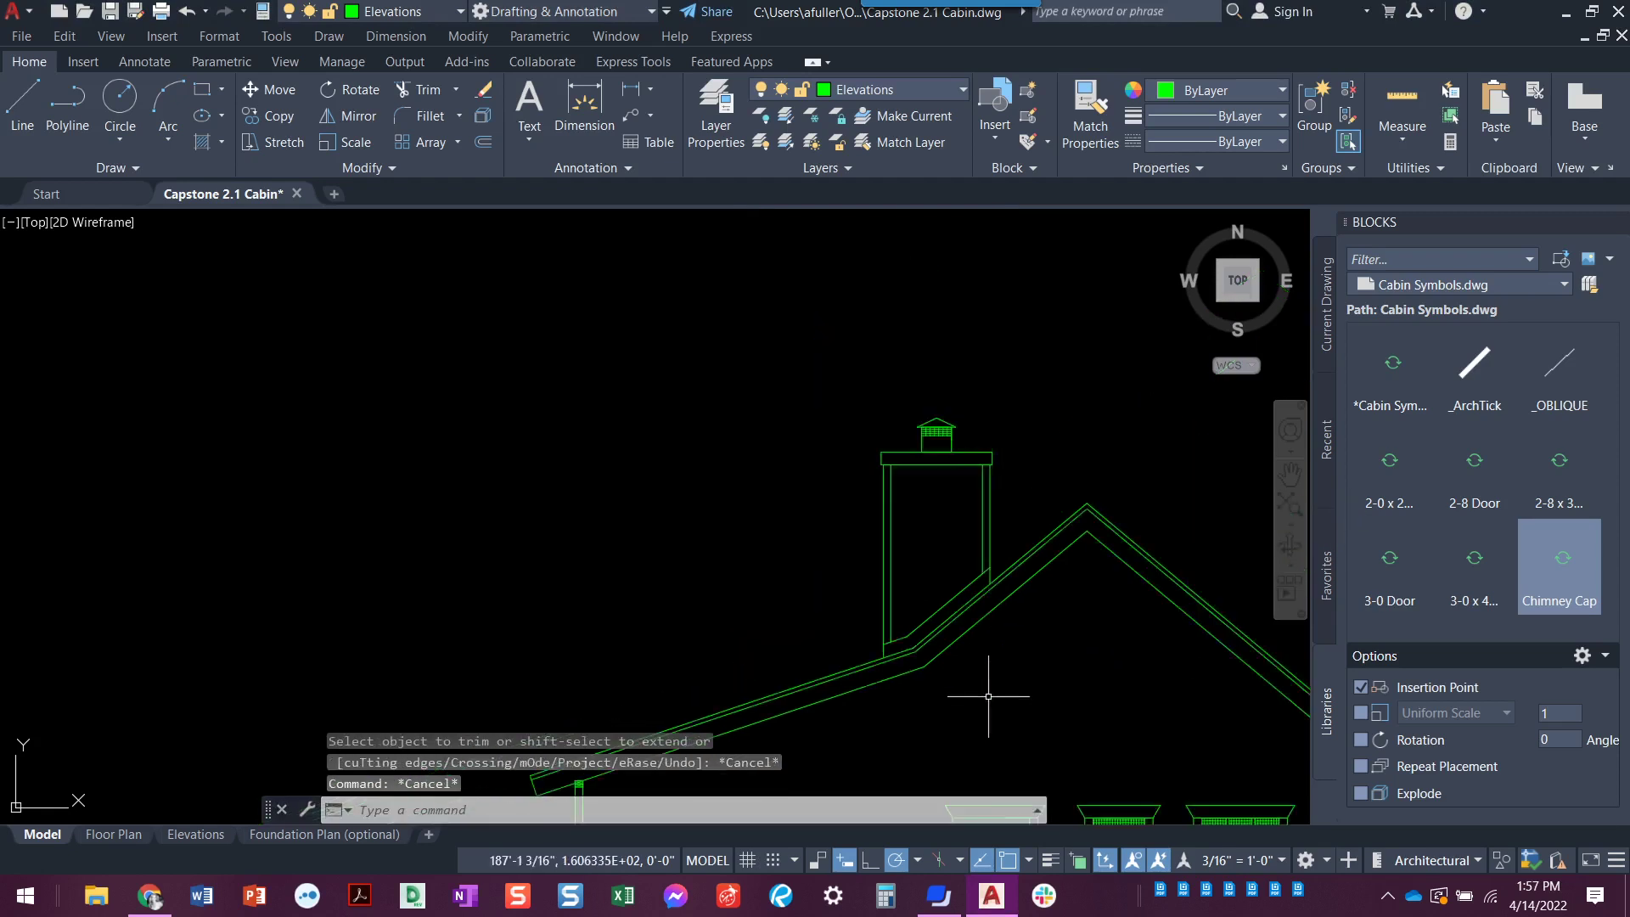
mouse_move(988, 696)
middle_down()
mouse_move(865, 647)
mouse_move(775, 534)
mouse_move(688, 509)
mouse_move(687, 484)
middle_up()
scroll(1084, 599, up, 3)
middle_drag(1091, 617, 849, 483)
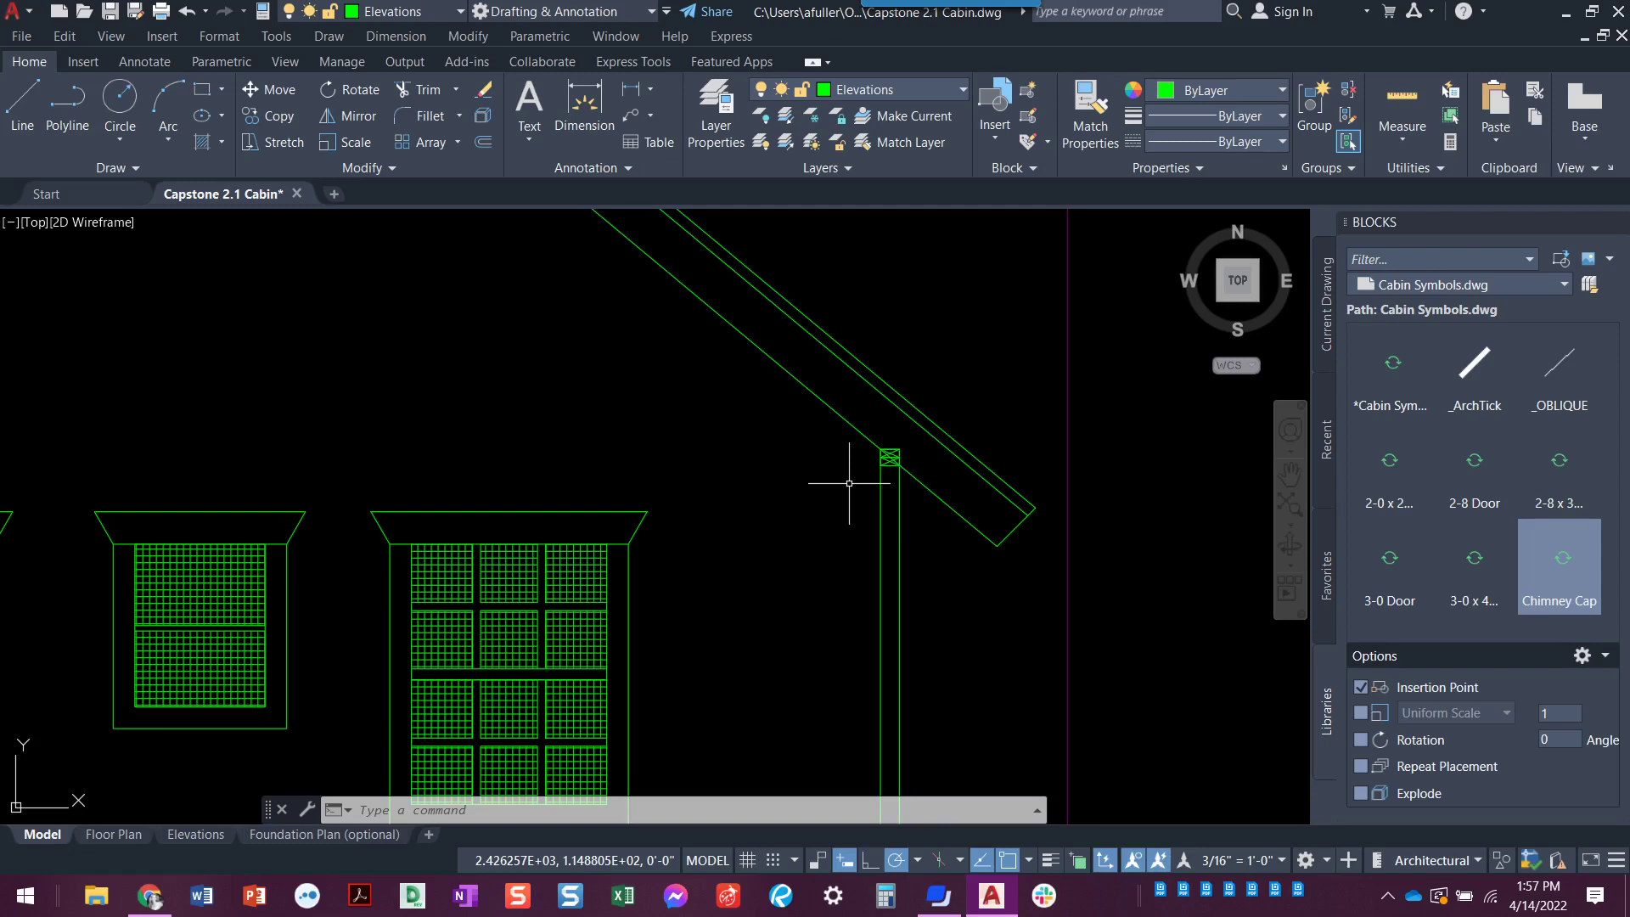
scroll(849, 483, up, 10)
middle_drag(781, 462, 752, 556)
click(757, 563)
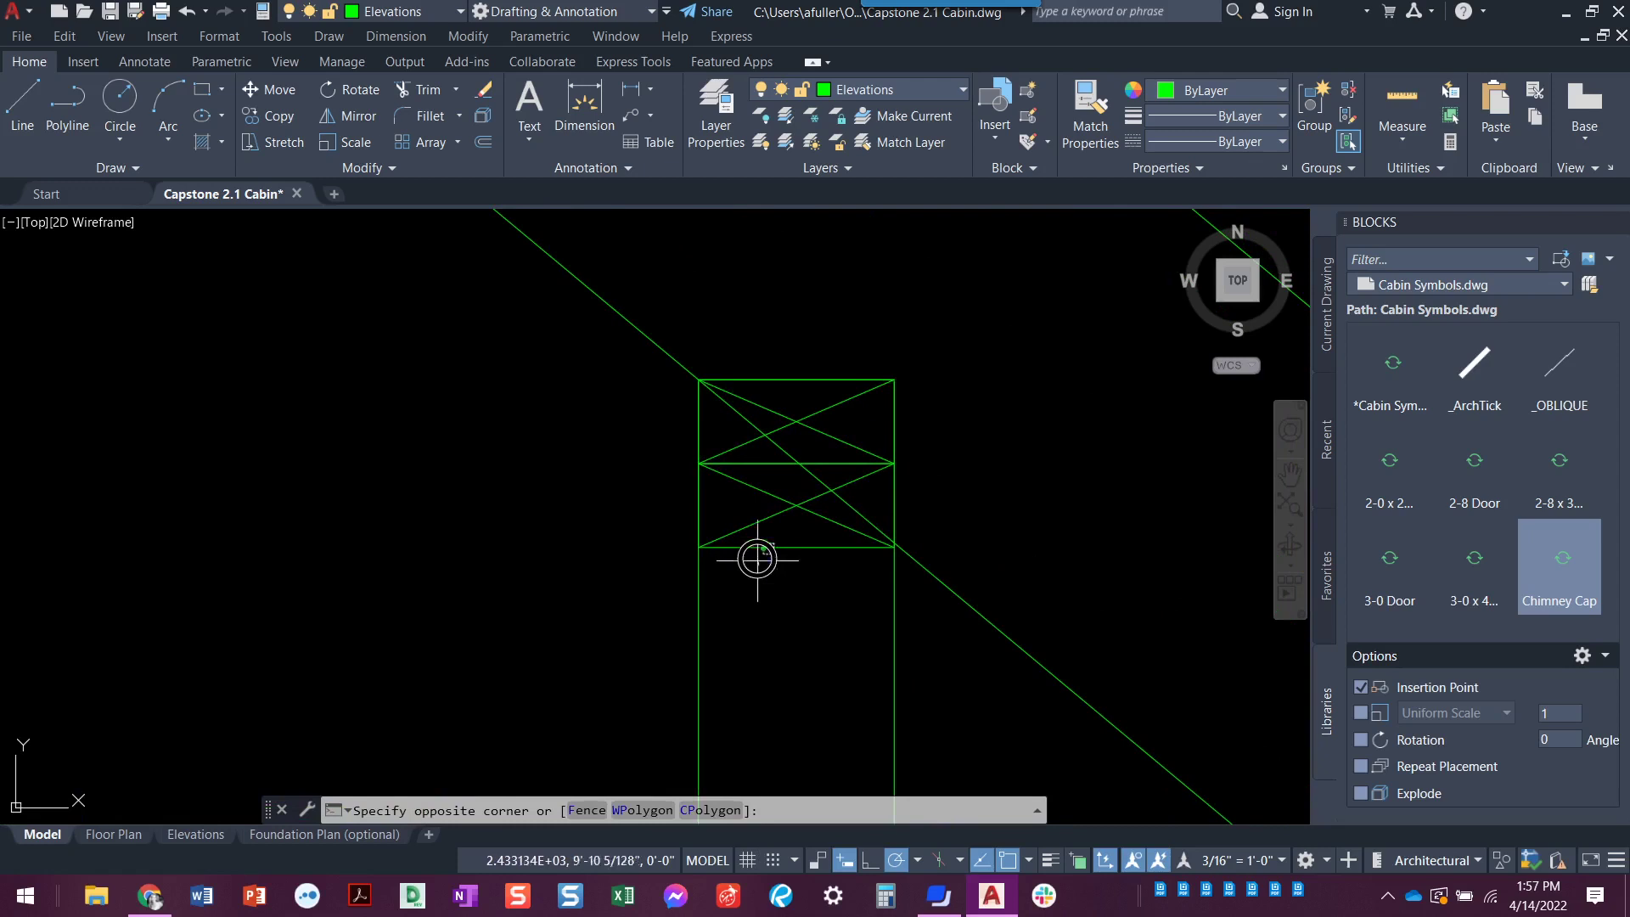
click(729, 446)
key(Delete)
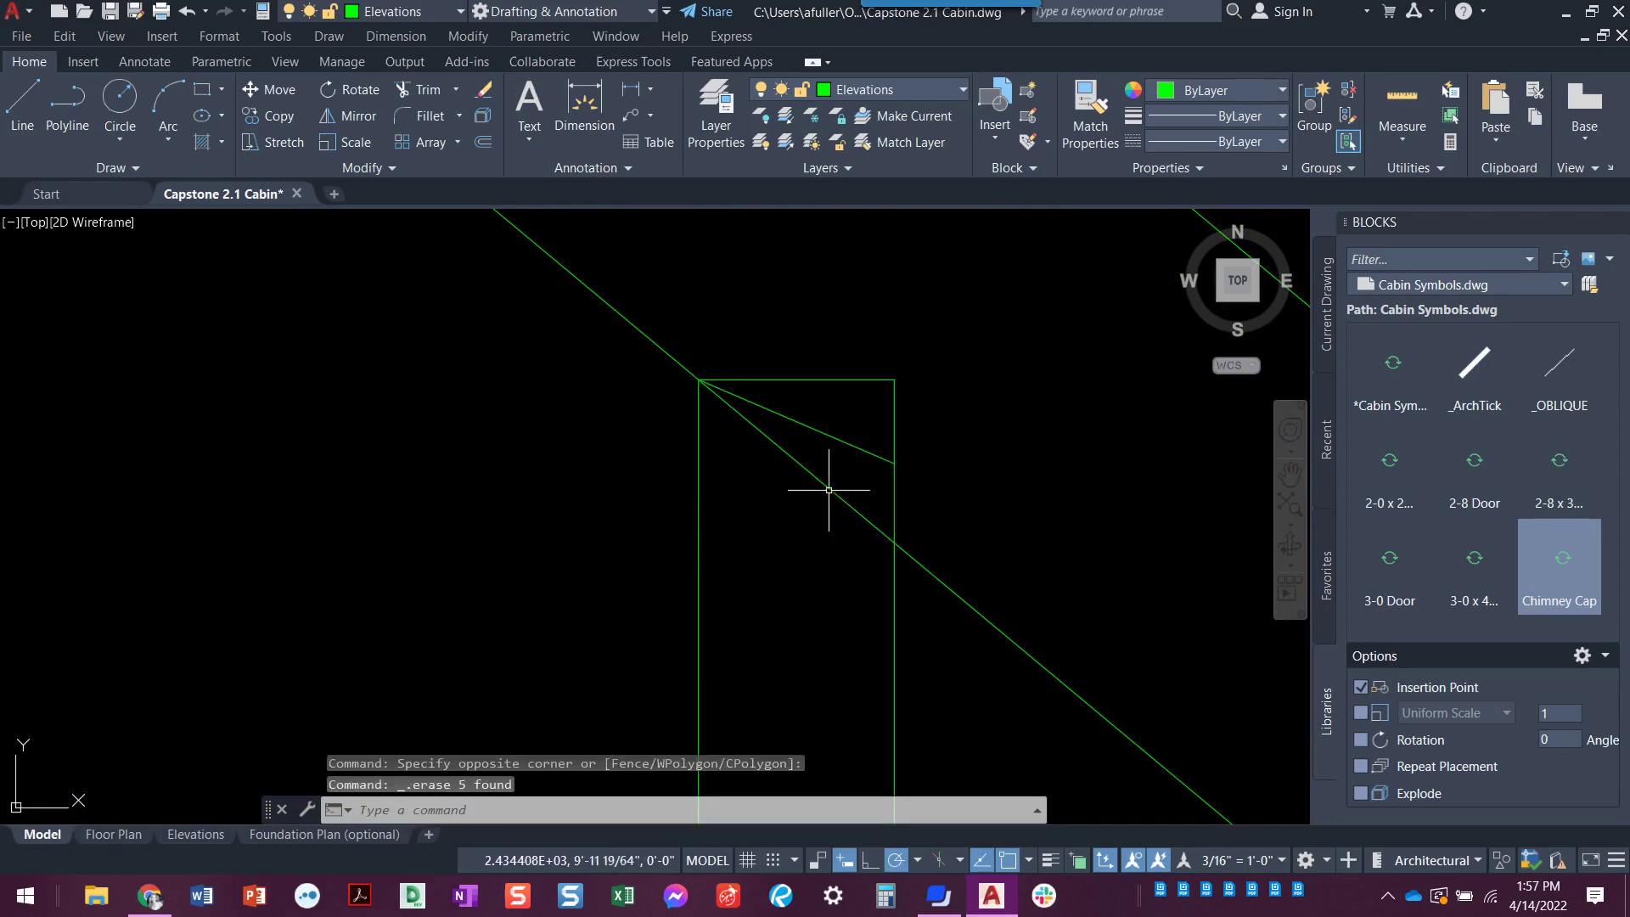
Step: Delete the leftover short diagonal and trim away the remaining block edges
click(852, 443)
key(Delete)
text(t)
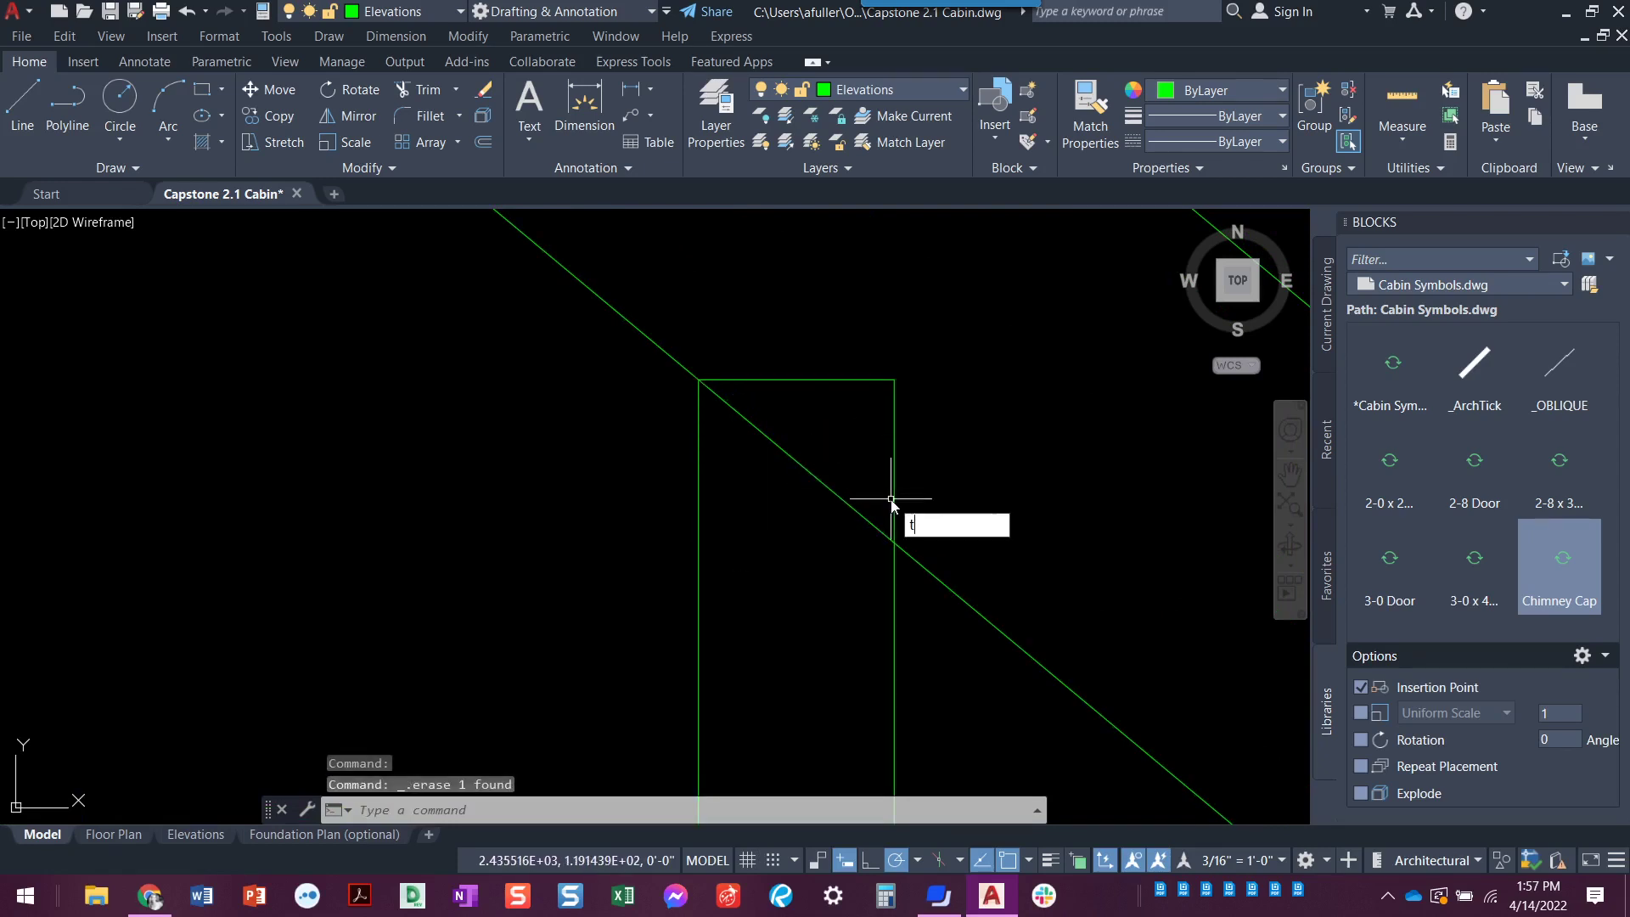
text(r)
key(Return)
mouse_move(927, 498)
mouse_down()
mouse_move(854, 364)
mouse_move(830, 364)
mouse_up()
scroll(778, 640, down, 4)
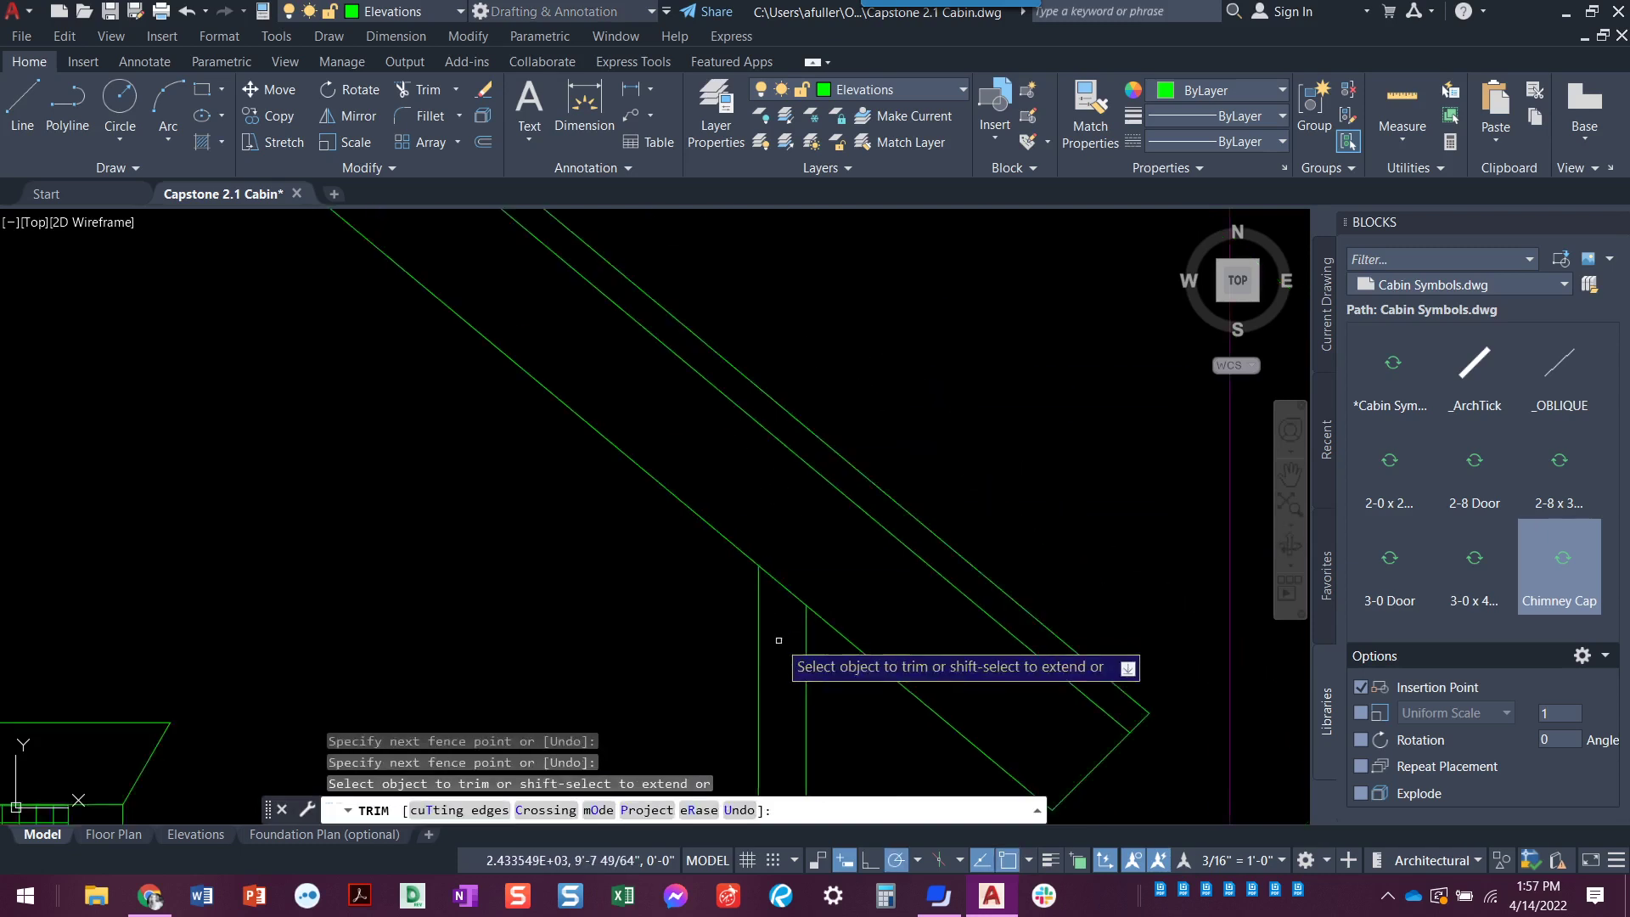
scroll(778, 640, down, 3)
middle_drag(775, 601, 815, 255)
scroll(808, 637, up, 2)
key(Escape)
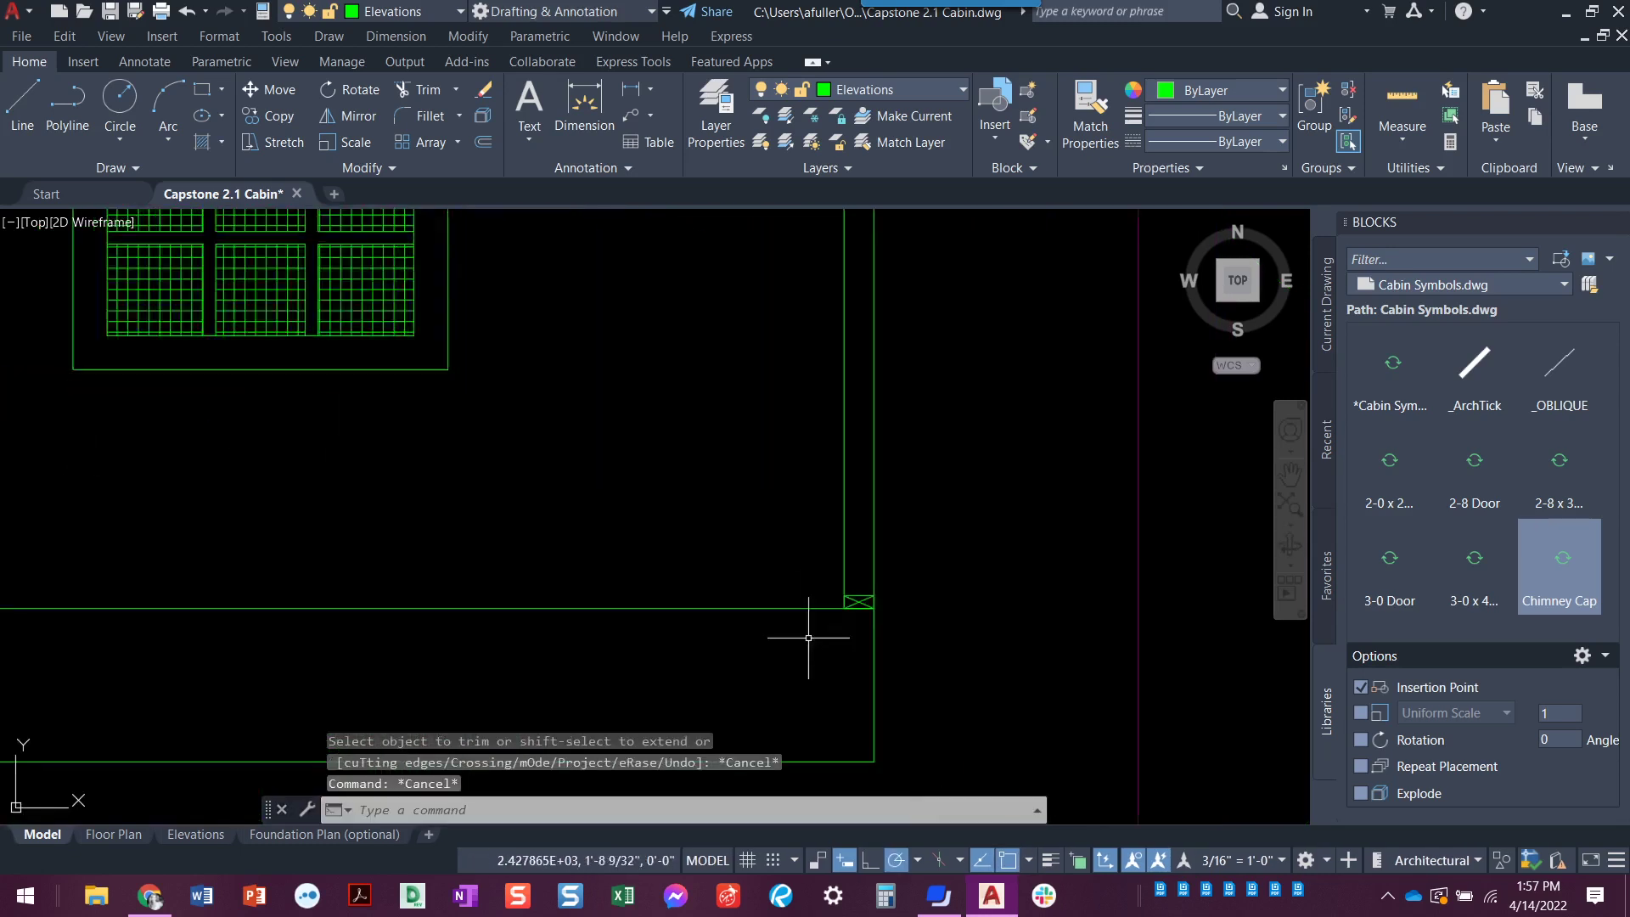
Step: Delete the three-line framing block at the right wall's bottom corner
scroll(825, 612, up, 4)
click(905, 593)
click(874, 548)
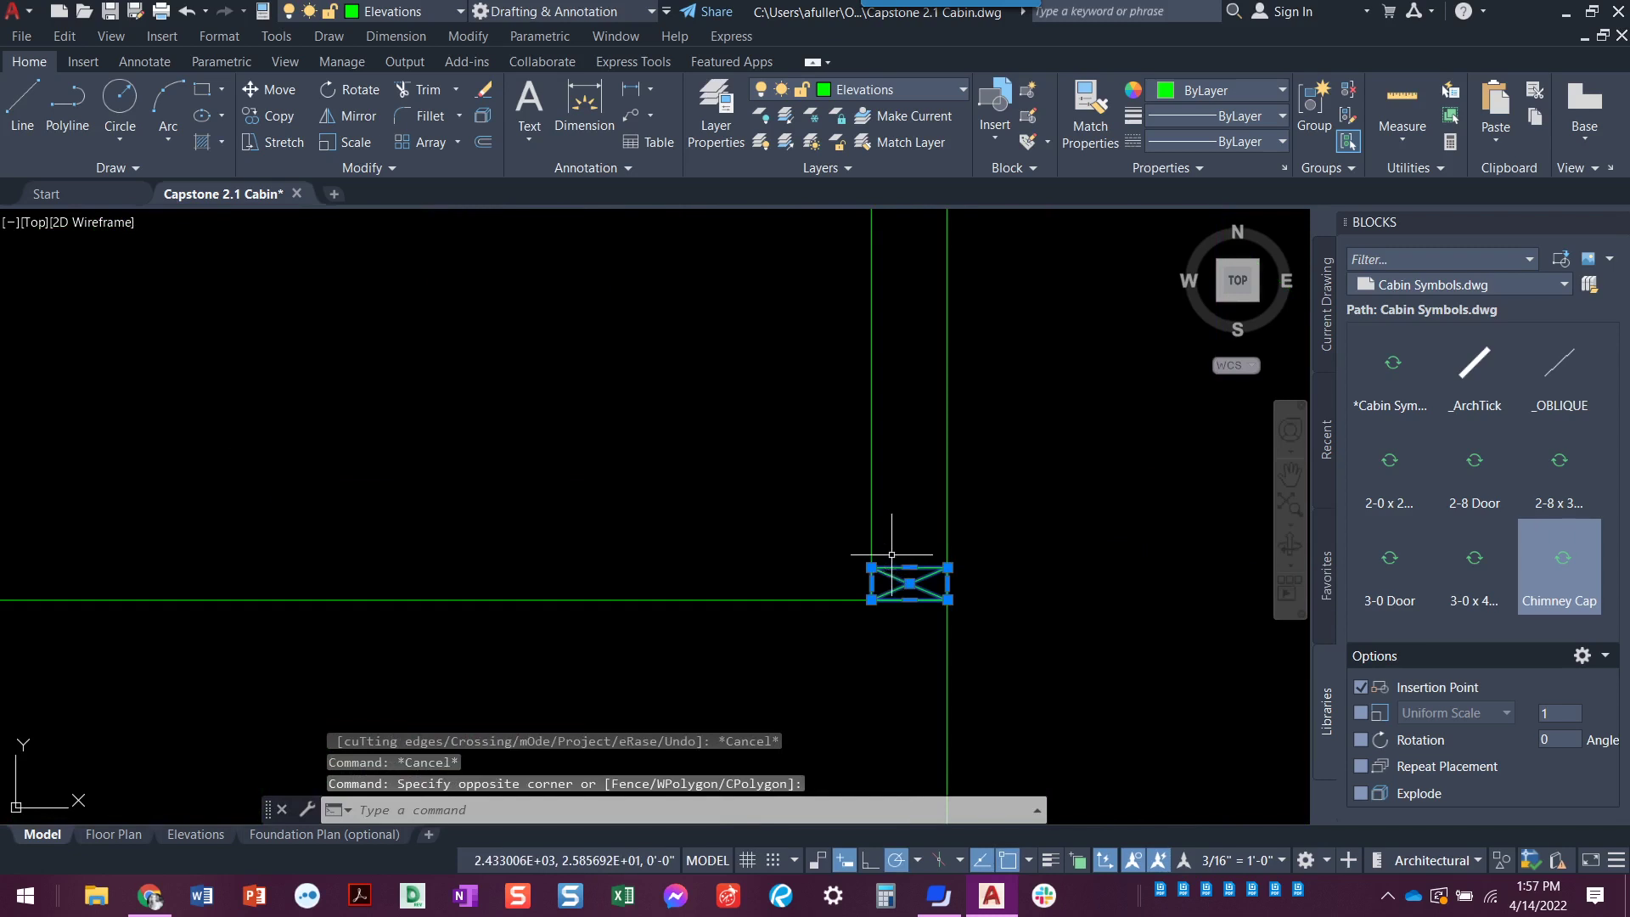
key(Delete)
scroll(624, 547, down, 3)
Step: Delete the temporary block at the left wall's bottom corner
scroll(624, 547, down, 3)
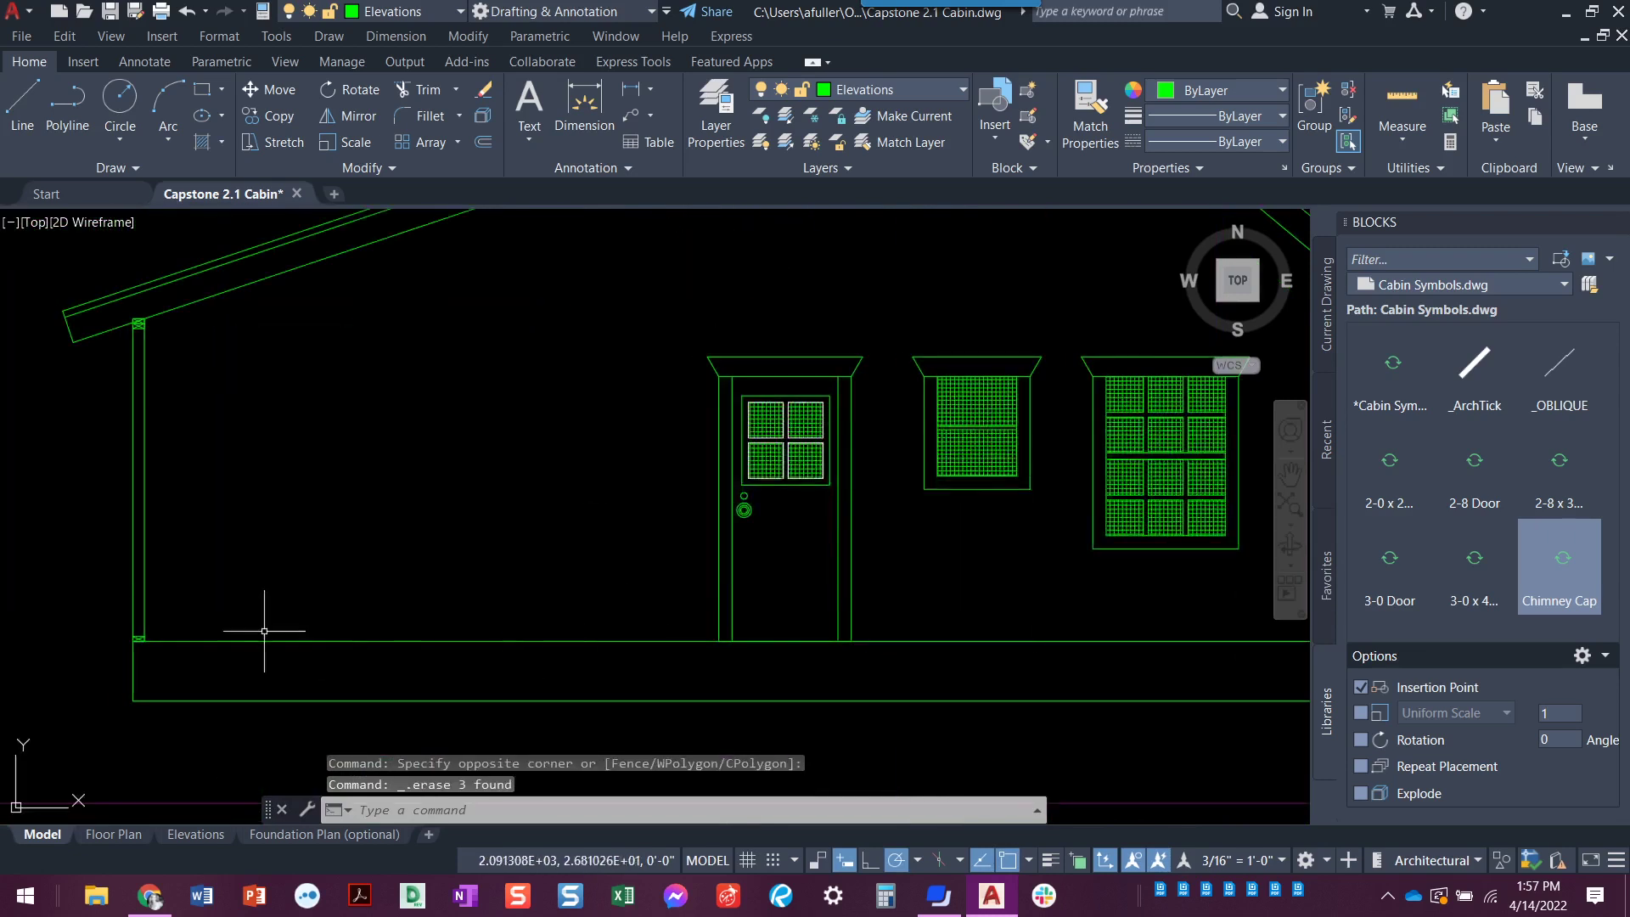
scroll(475, 607, up, 5)
scroll(458, 586, up, 3)
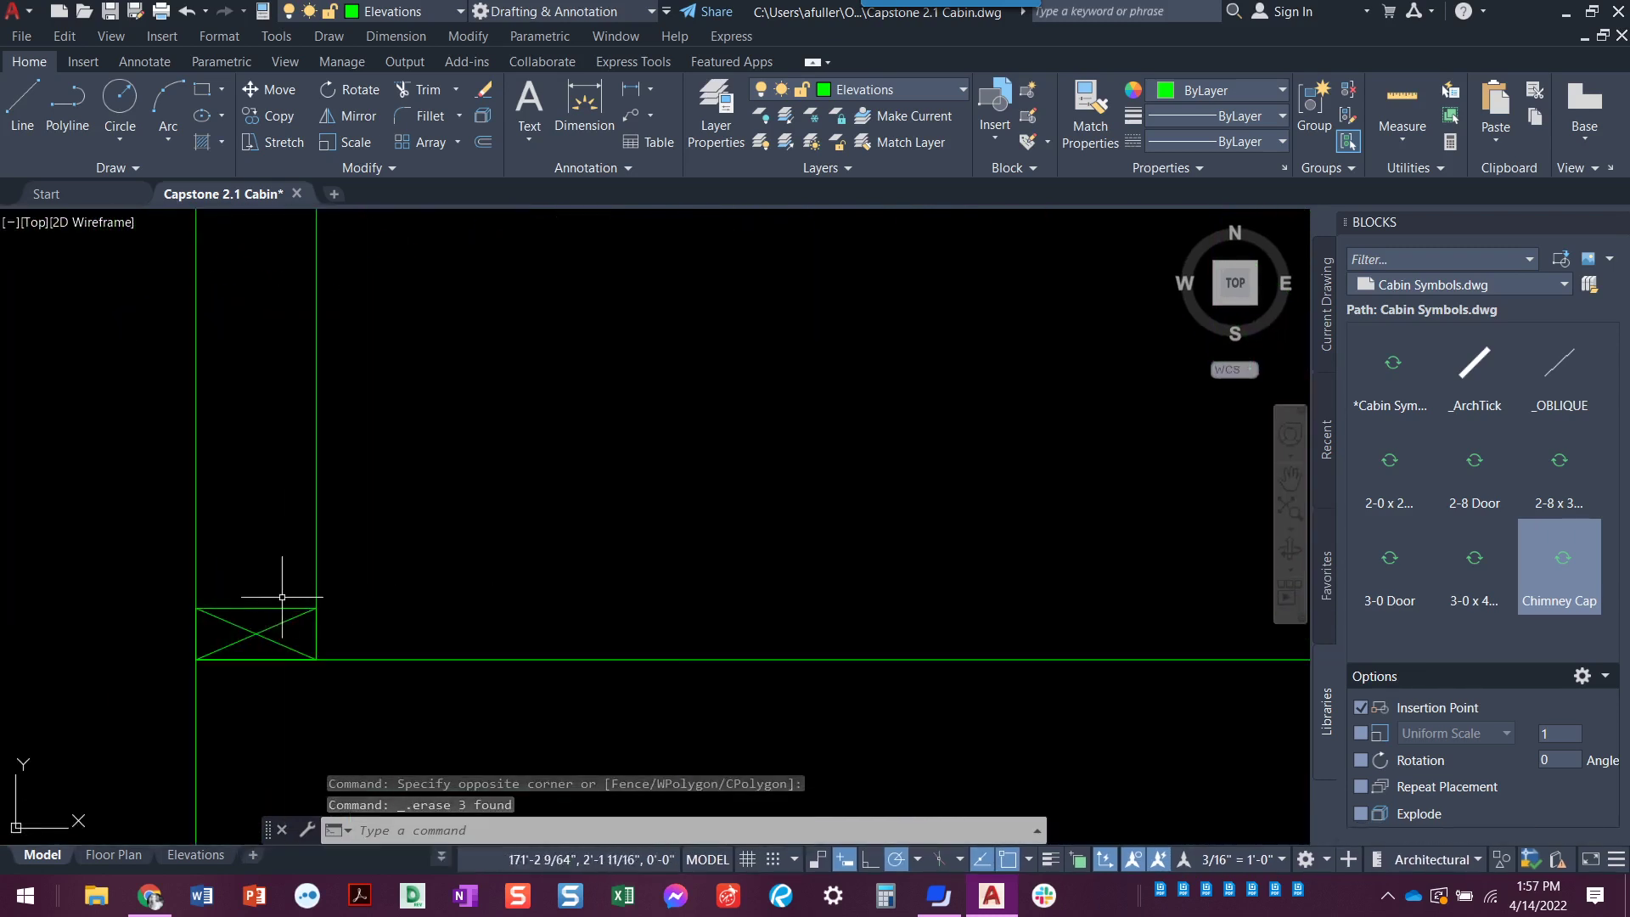
click(259, 653)
click(229, 563)
key(Delete)
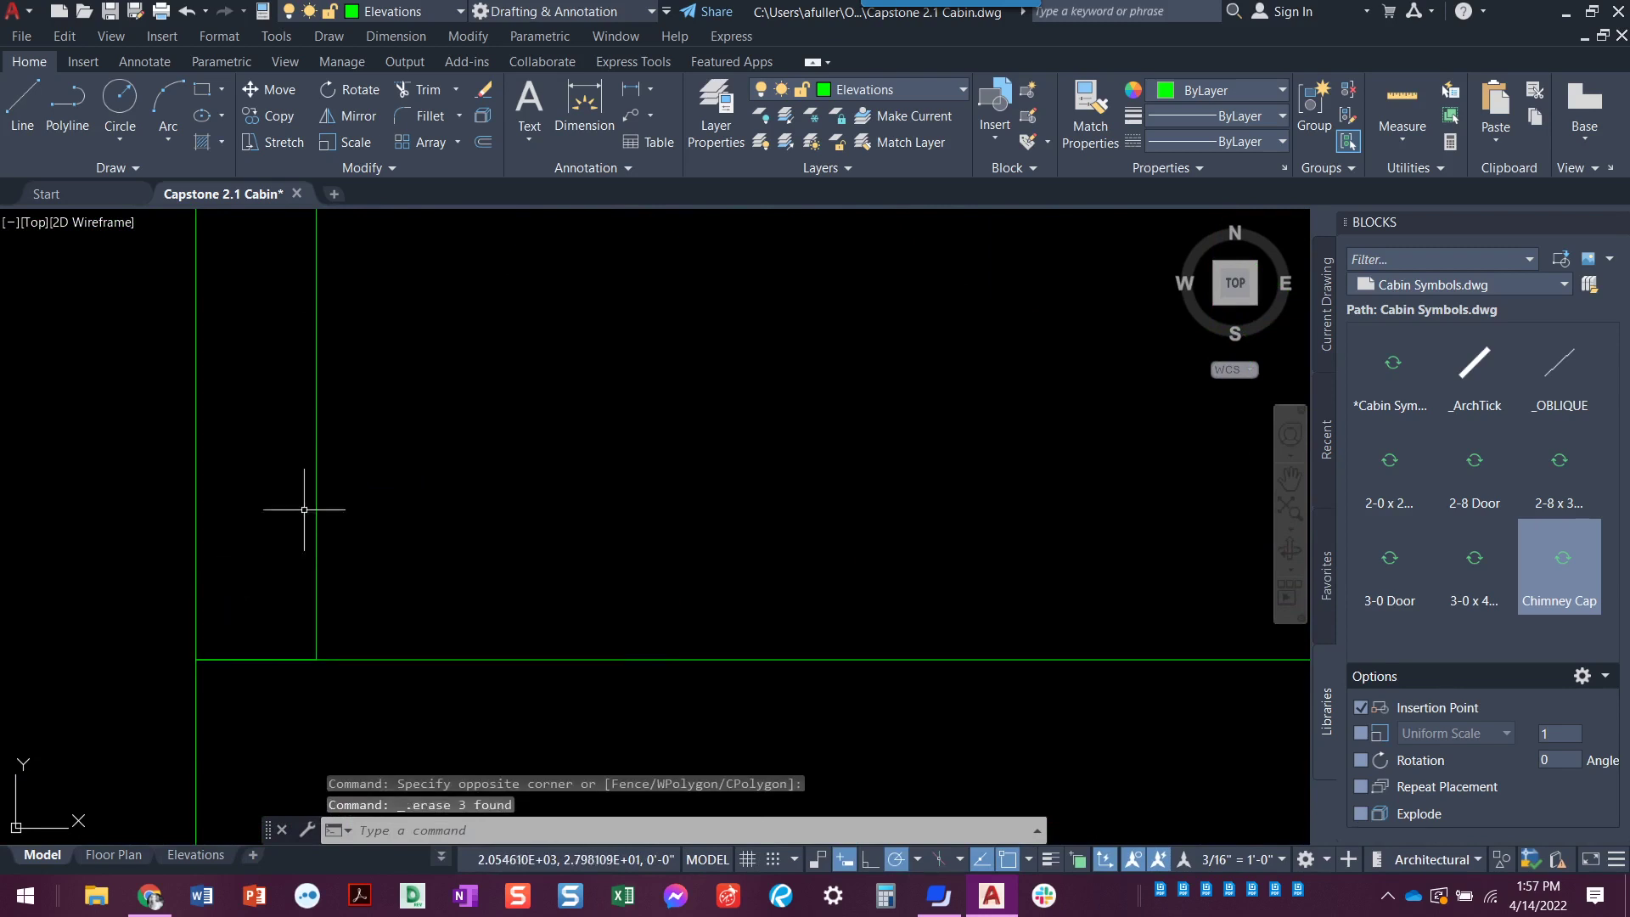
Step: Erase the X braces, middle line and remaining diagonal at the left post's top
scroll(331, 484, down, 3)
scroll(488, 730, up, 3)
scroll(451, 444, up, 5)
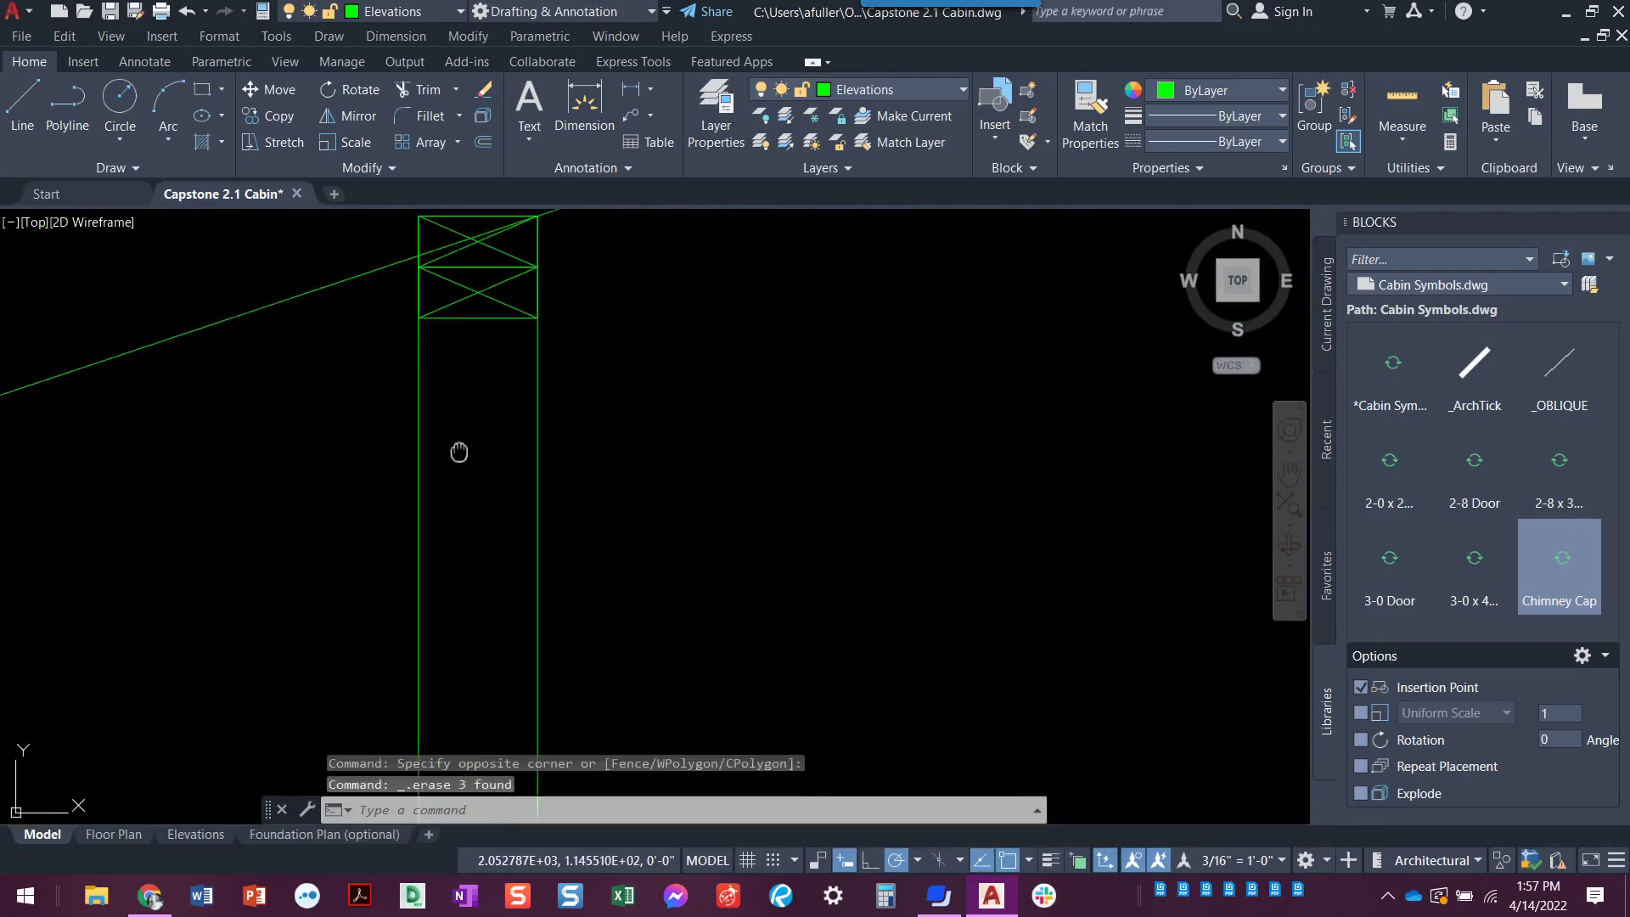
middle_drag(458, 451, 424, 739)
scroll(437, 705, up, 2)
click(491, 647)
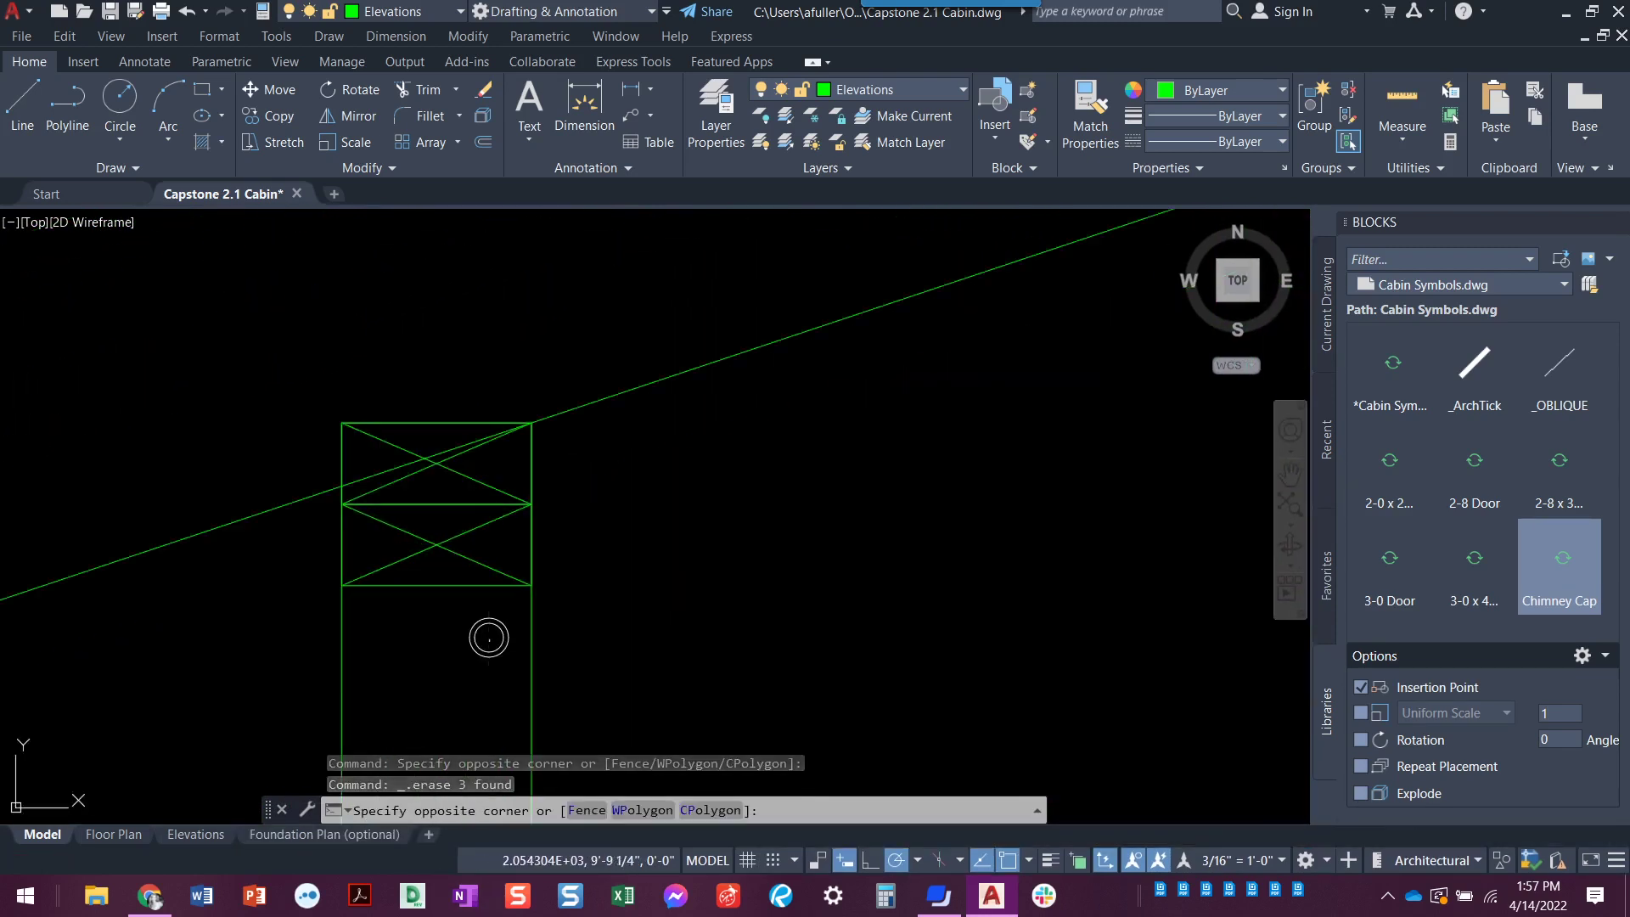
click(450, 462)
key(Delete)
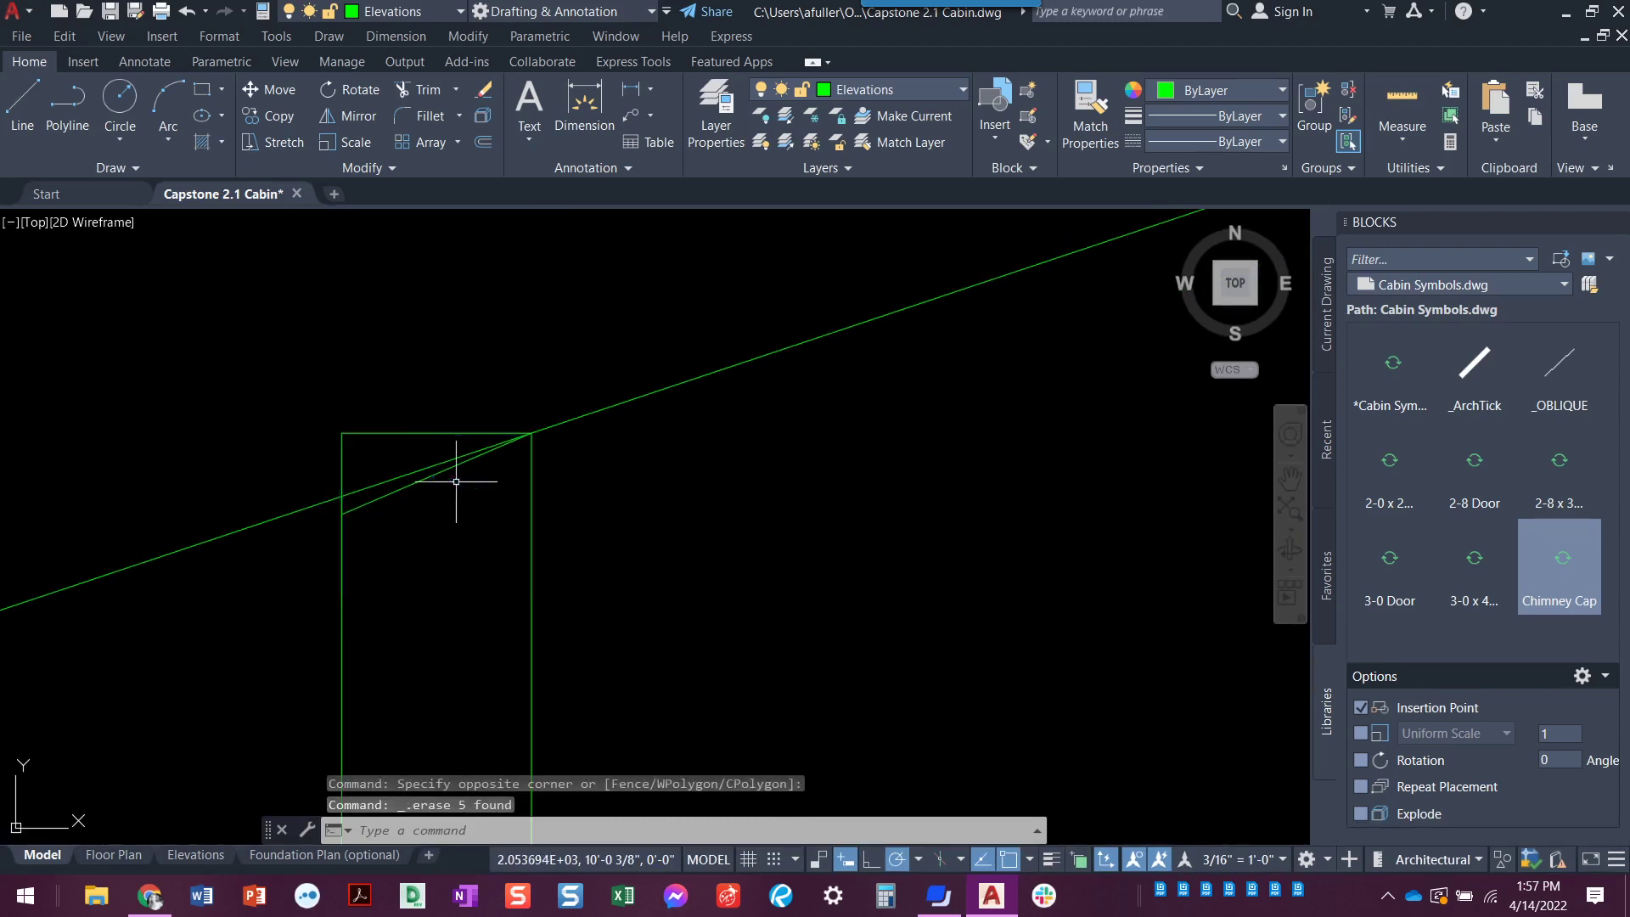
click(406, 488)
key(Delete)
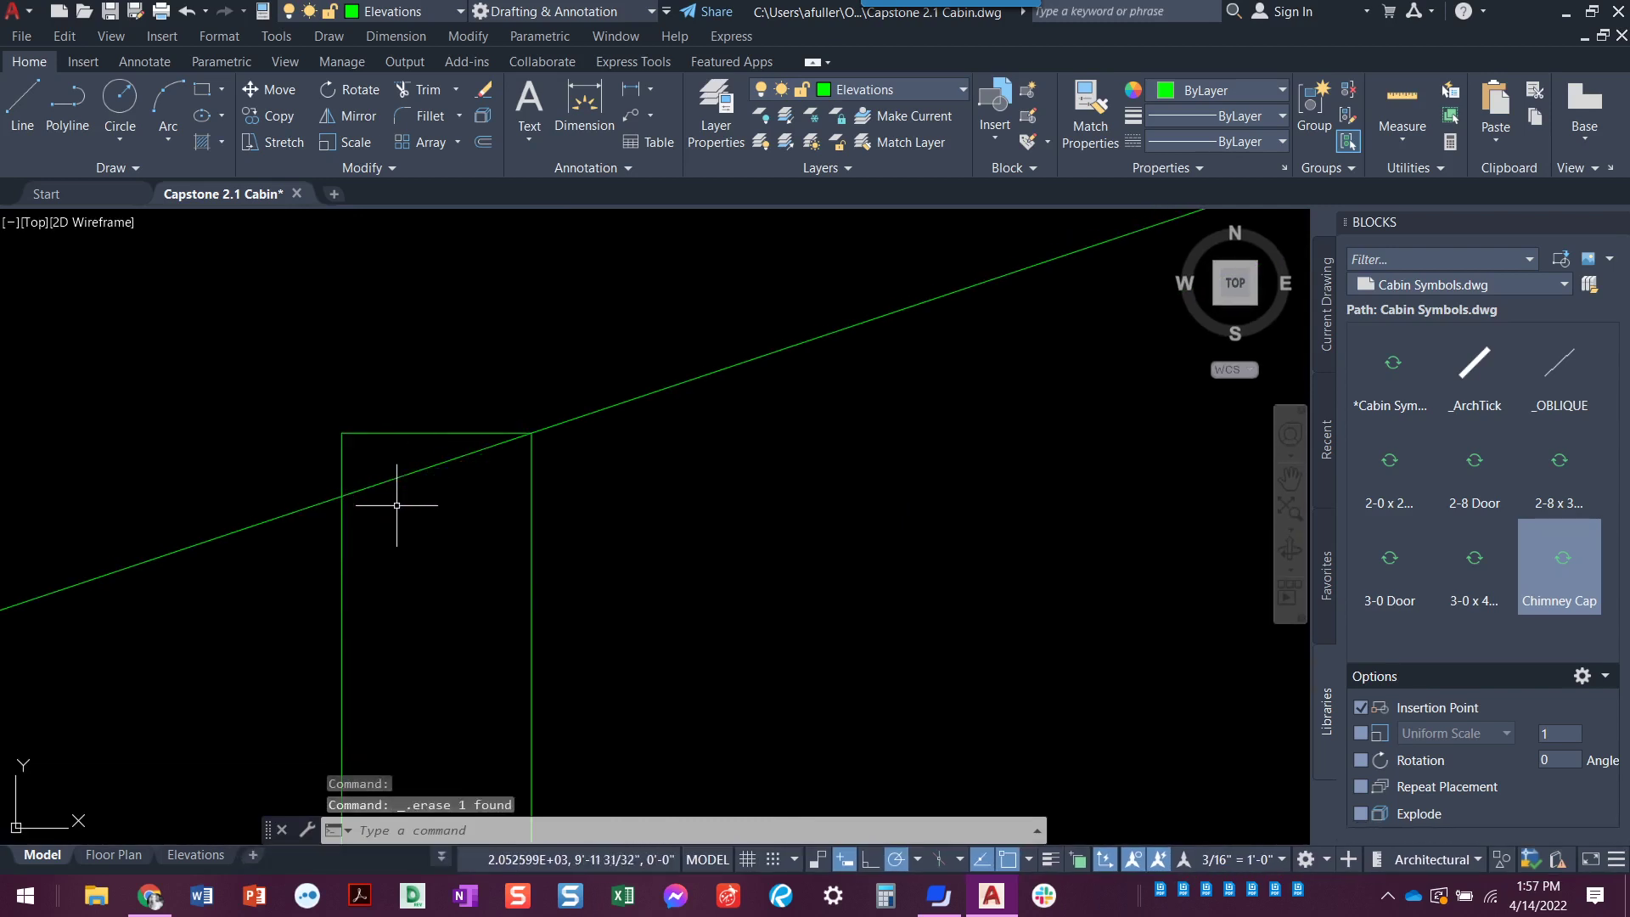
Step: Fence-trim the leftover lines across the top of the left post
text(tr)
key(Return)
click(425, 425)
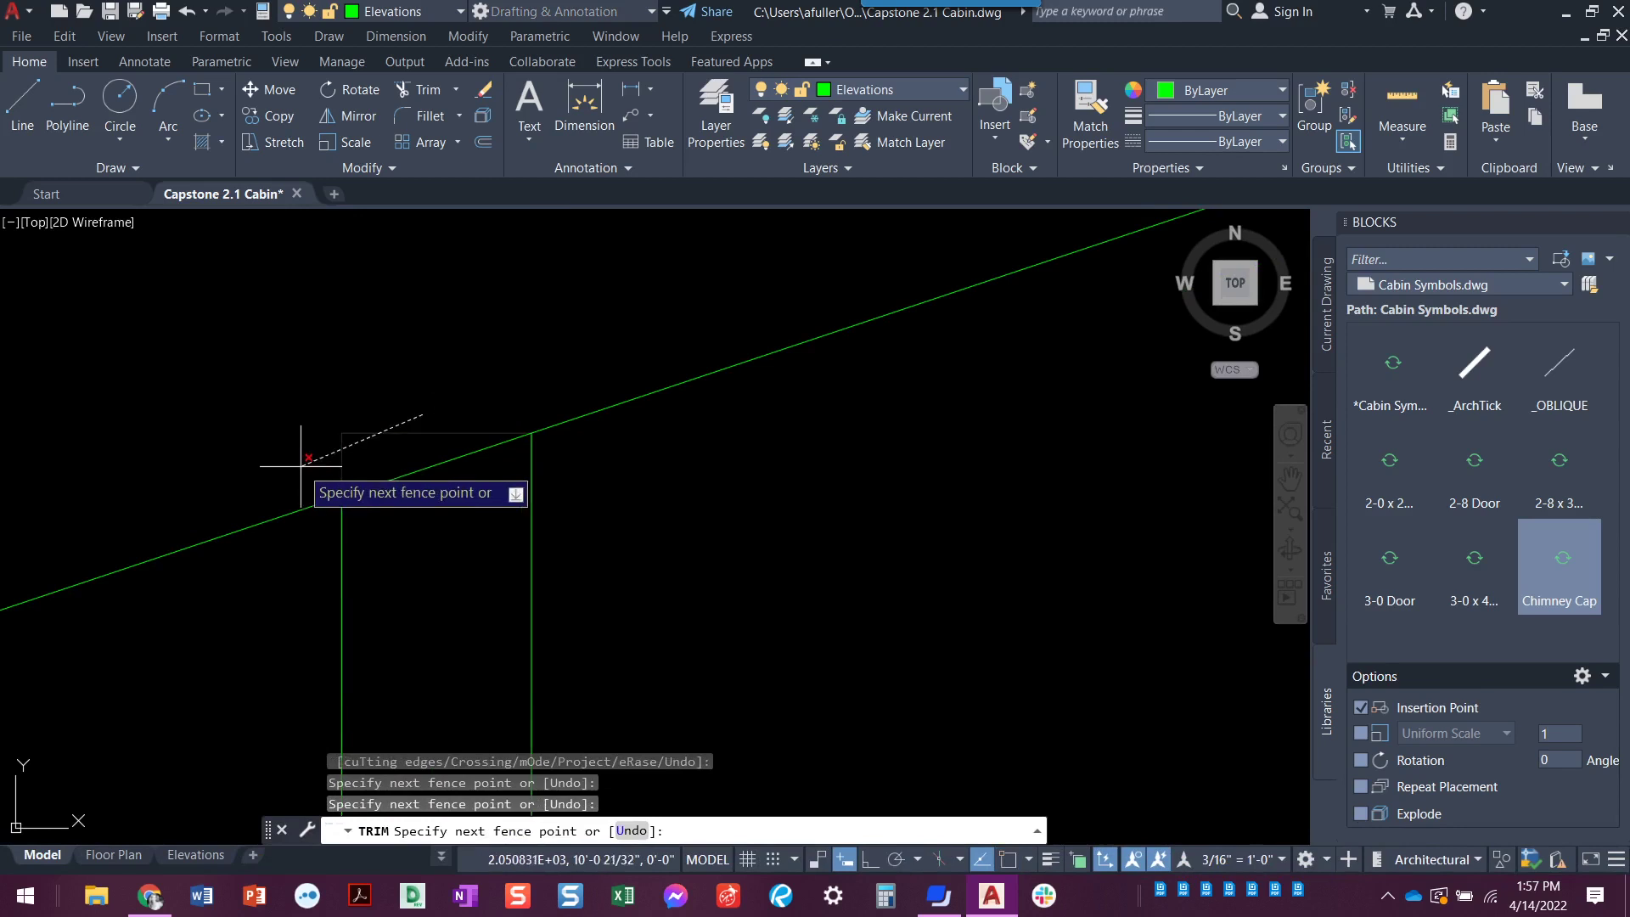
click(306, 450)
key(Return)
key(Escape)
scroll(640, 611, down, 4)
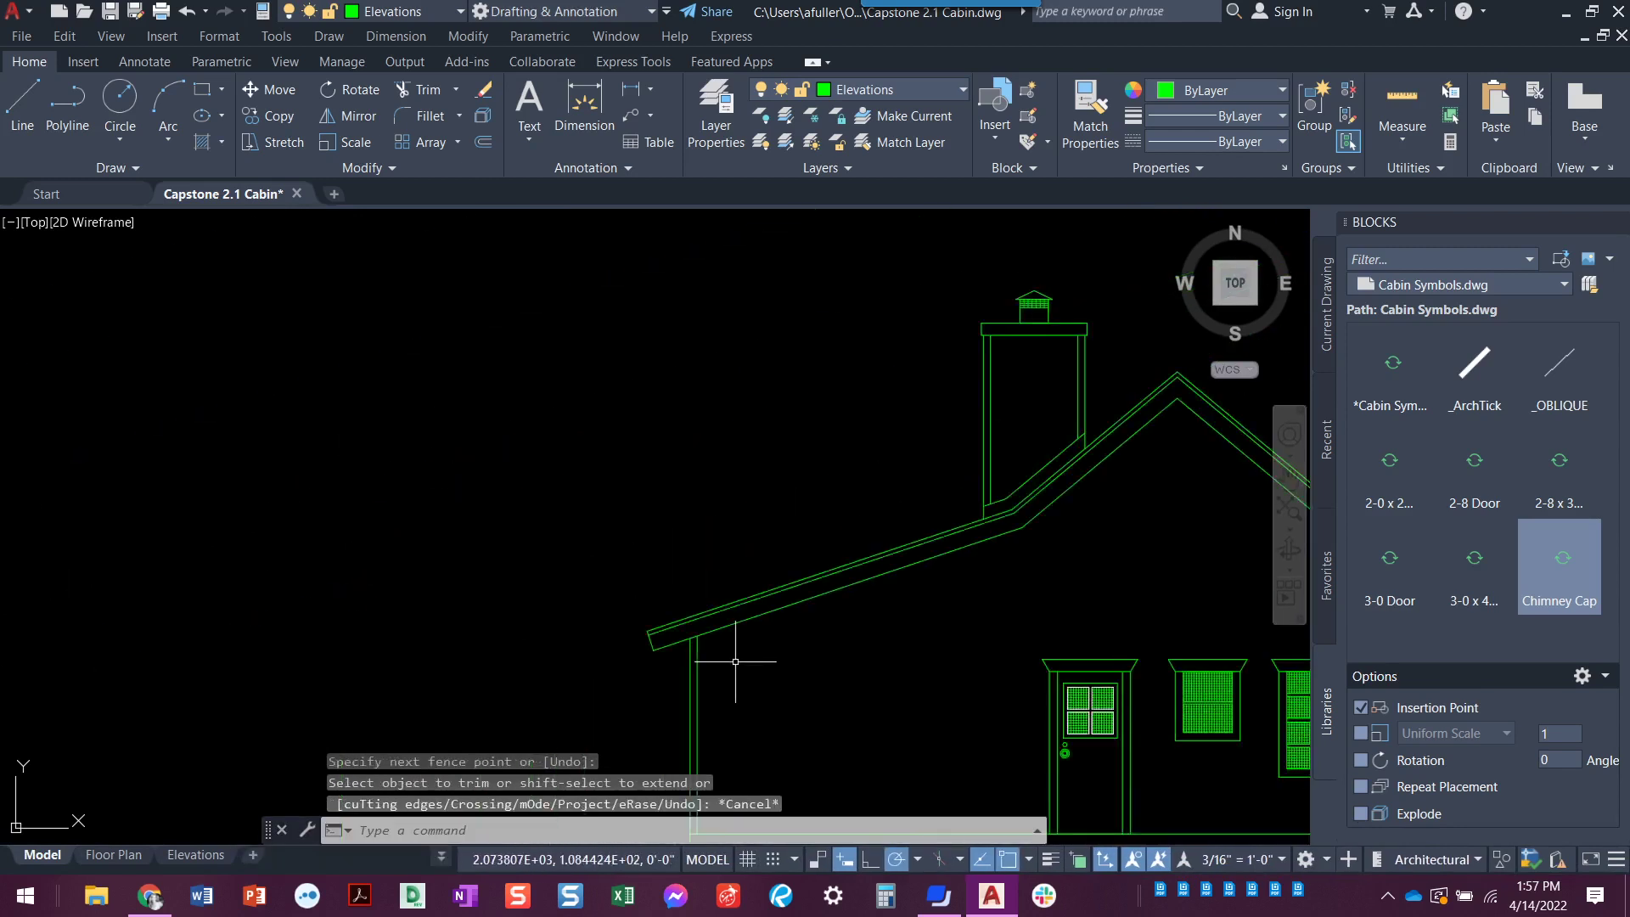
mouse_move(740, 666)
middle_down()
mouse_move(519, 533)
mouse_move(430, 575)
middle_up()
Step: Zoom out to the full side elevation and switch to the Chrome cabin elevations PDF
scroll(462, 611, down, 2)
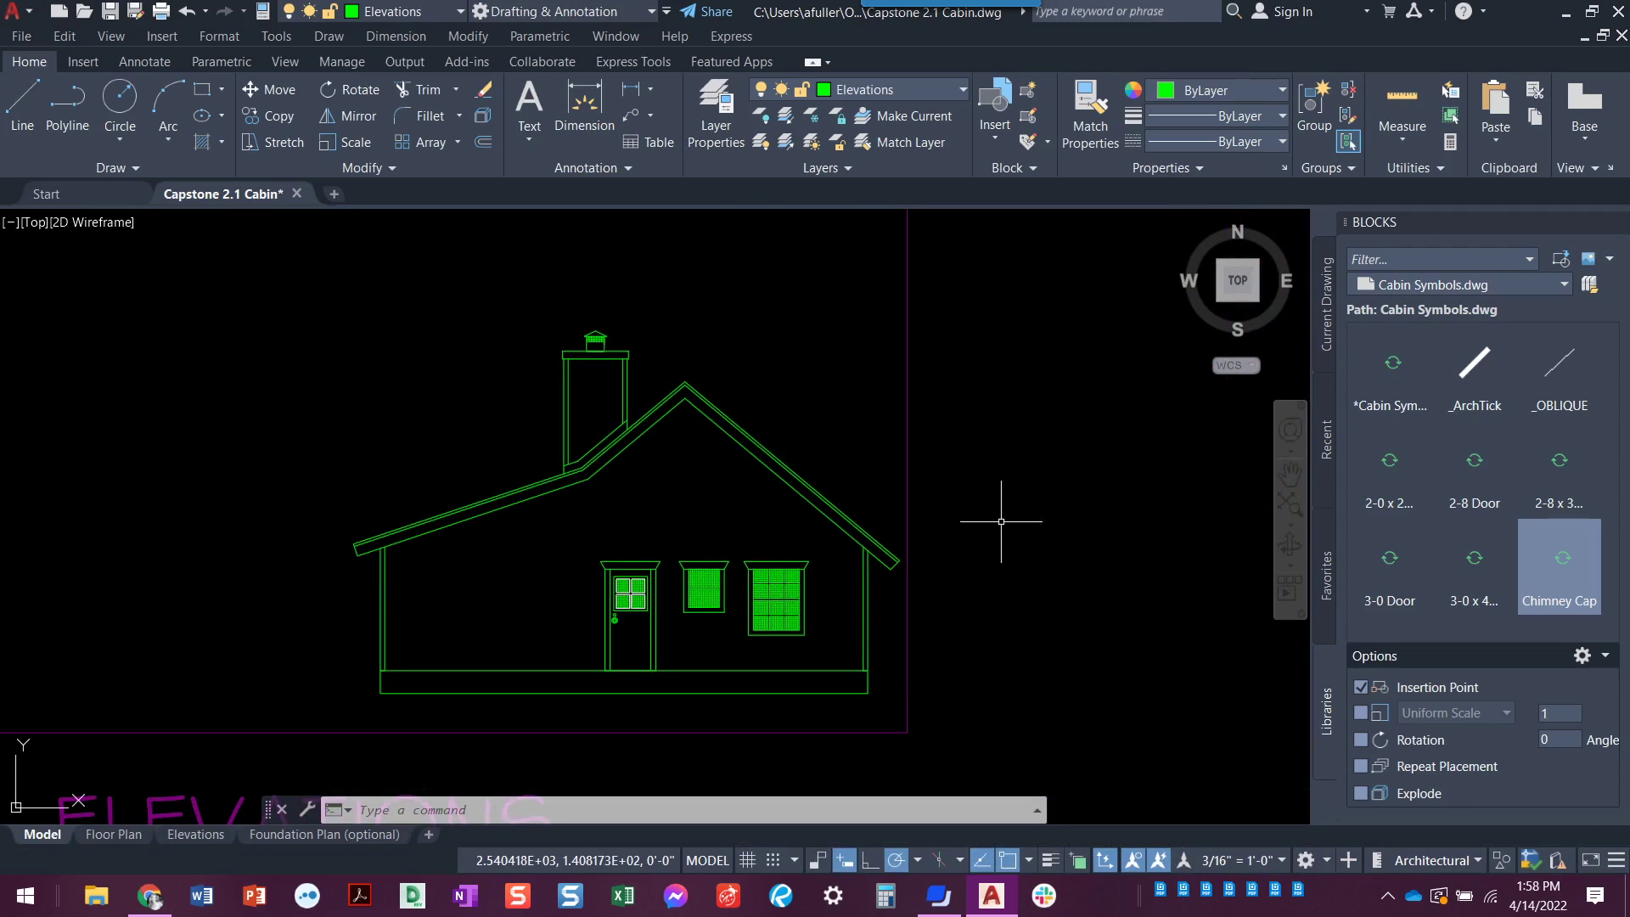
key(alt+Tab)
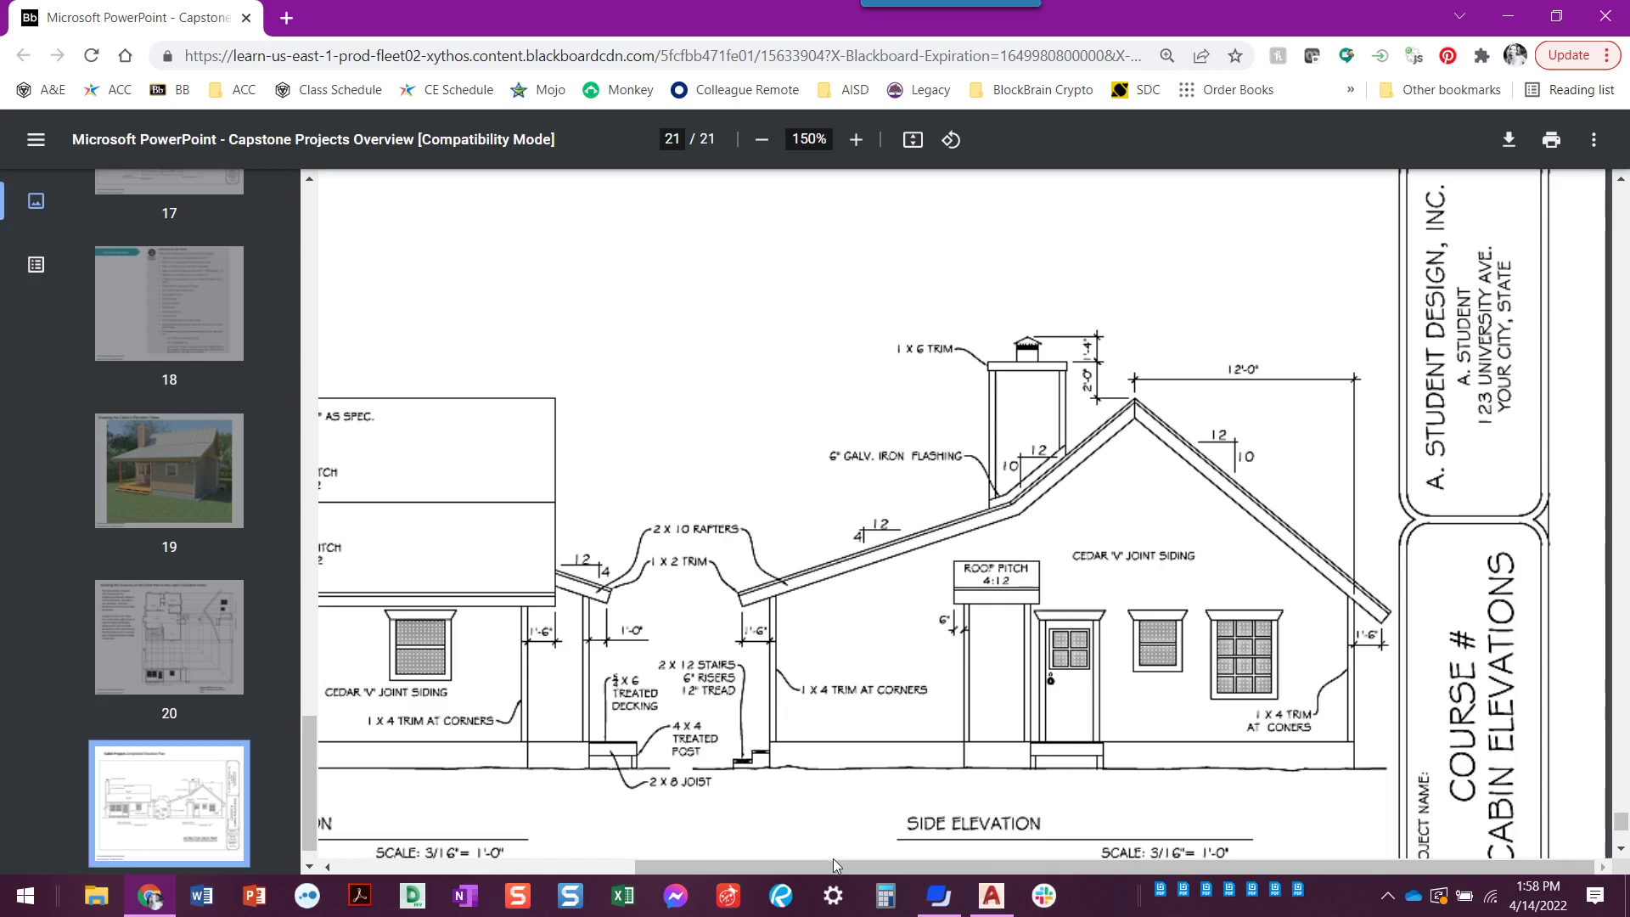
mouse_move(833, 858)
mouse_down()
mouse_move(554, 842)
mouse_move(1029, 878)
mouse_up()
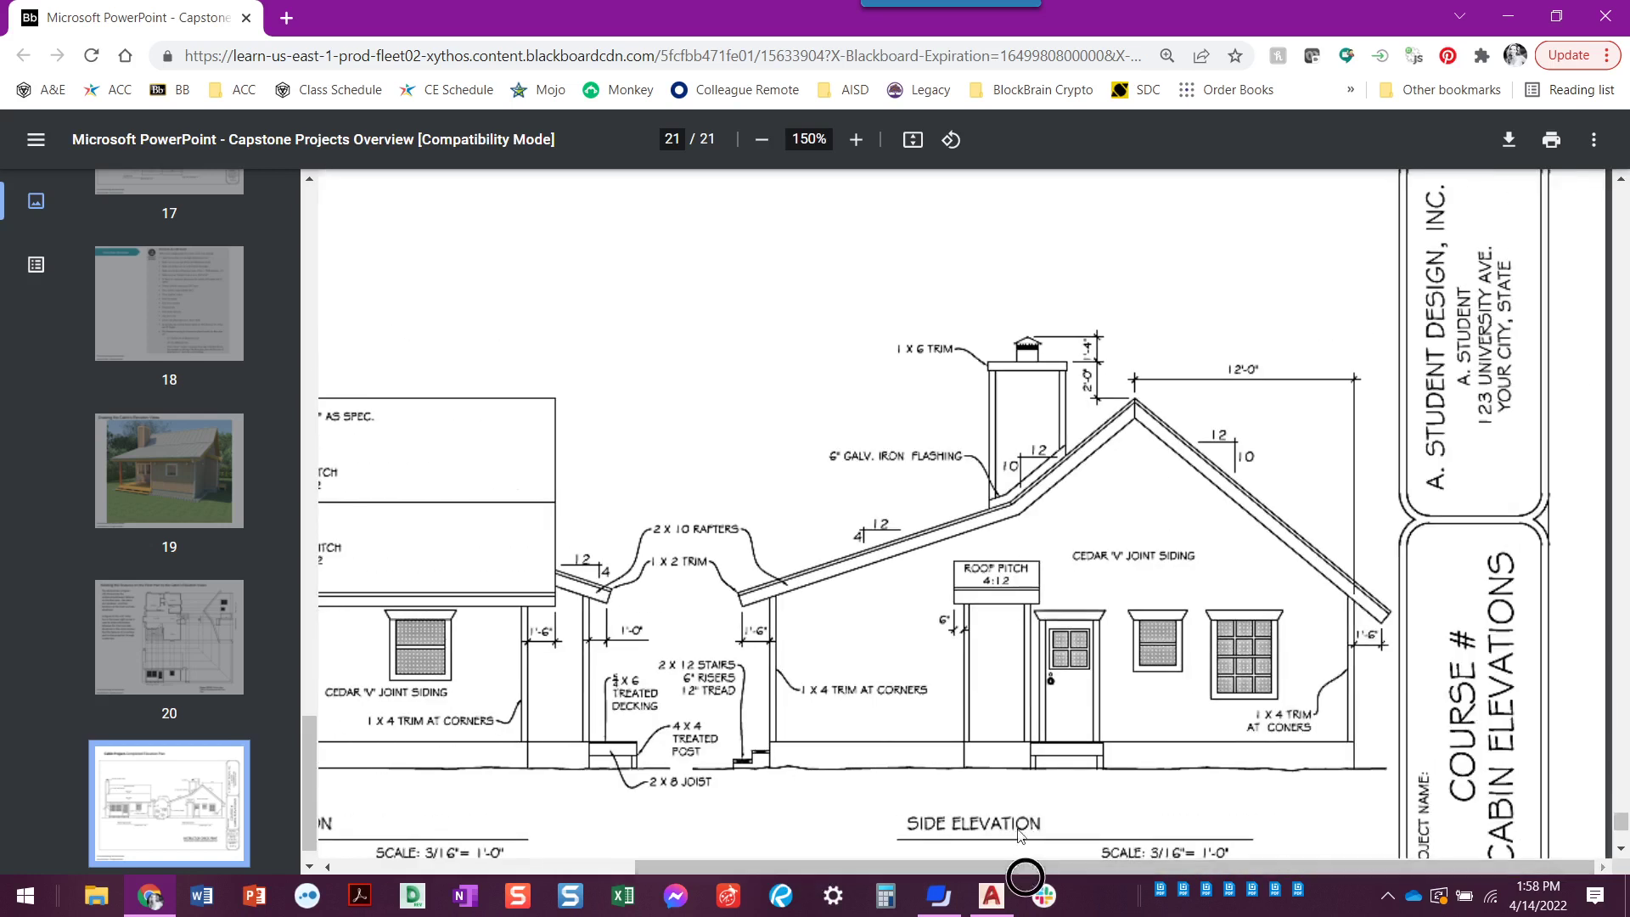